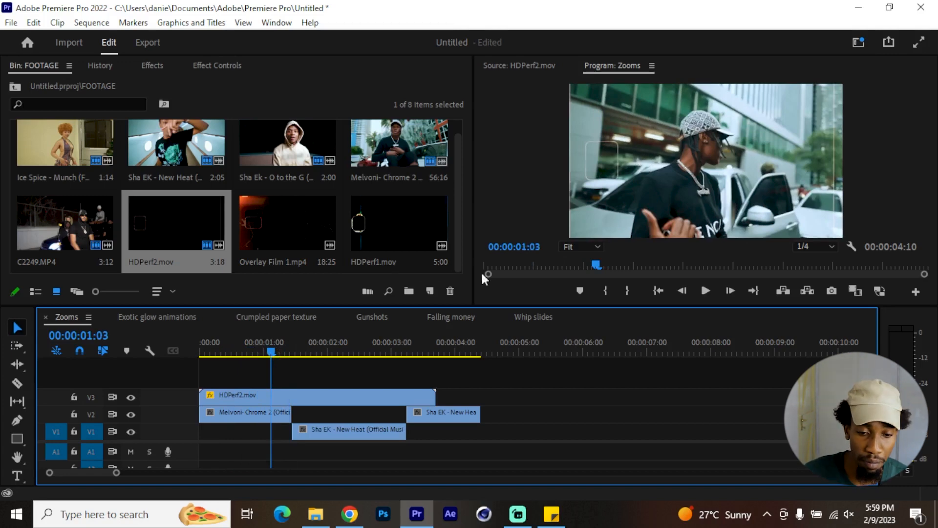
Step: Import the 16mm Film Burn Overlays HD 4K video from the Retro mm folder into the FOOTAGE bin and open it for source preview
left_click(316, 514)
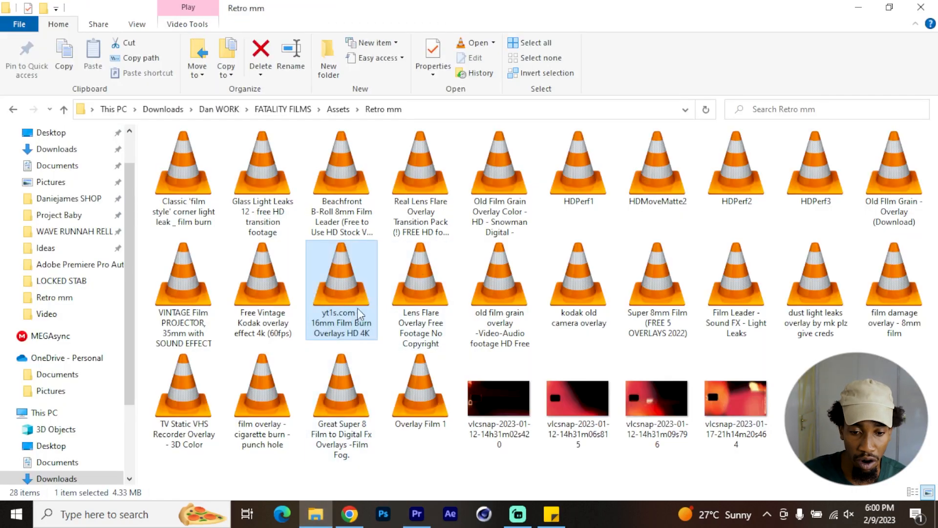
left_click_drag(416, 492, 252, 251)
double_click(287, 216)
Step: Mark in and out points around a 3:17 section of the film burn overlay ending at 00:00:08:15
left_click_drag(551, 265, 556, 264)
key("i")
left_click(605, 264)
key("o")
Step: Place the marked film burn section on V3 at the start of the Zooms sequence, with HDPerf2.mov above it on V4
mouse_move(690, 247)
left_mouse_down()
mouse_move(220, 379)
mouse_move(259, 358)
mouse_move(215, 391)
mouse_move(259, 368)
left_mouse_up()
left_click_drag(525, 374, 329, 367)
mouse_move(329, 381)
left_mouse_down()
mouse_move(331, 393)
mouse_move(362, 393)
mouse_move(340, 403)
left_mouse_up()
left_click(567, 375)
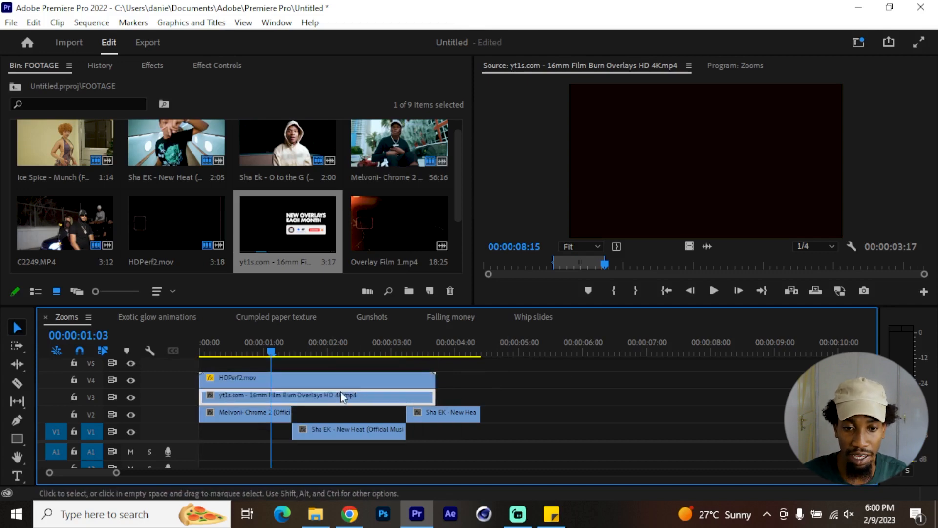
Step: Set the film burn overlay's blend mode to Screen and preview the result over the footage
key("shift+5")
scroll(427, 205, "down", 3)
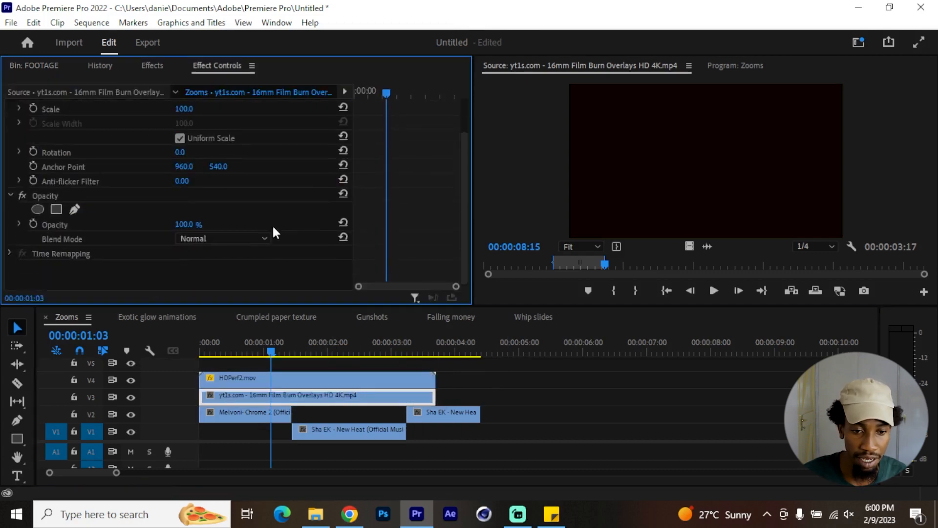
left_click(247, 235)
left_click(236, 378)
left_click(337, 346)
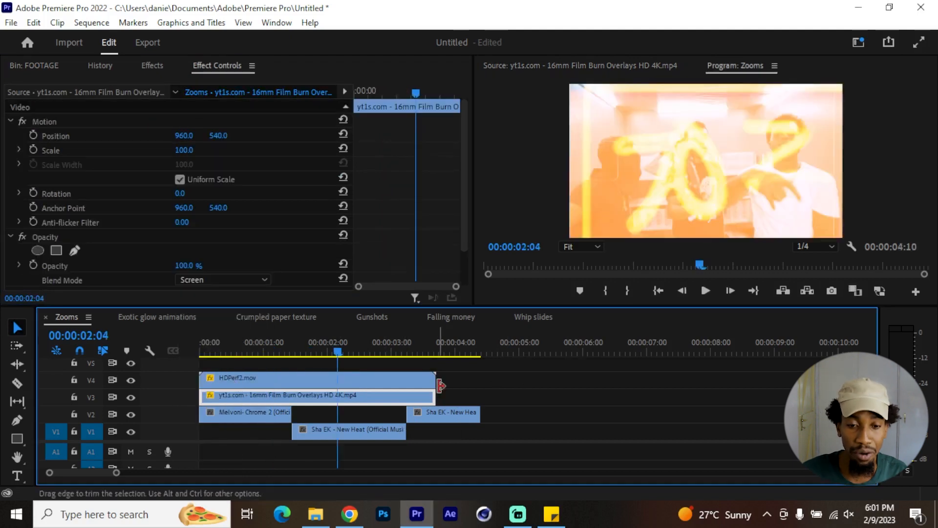
left_click(504, 376)
left_click(324, 399)
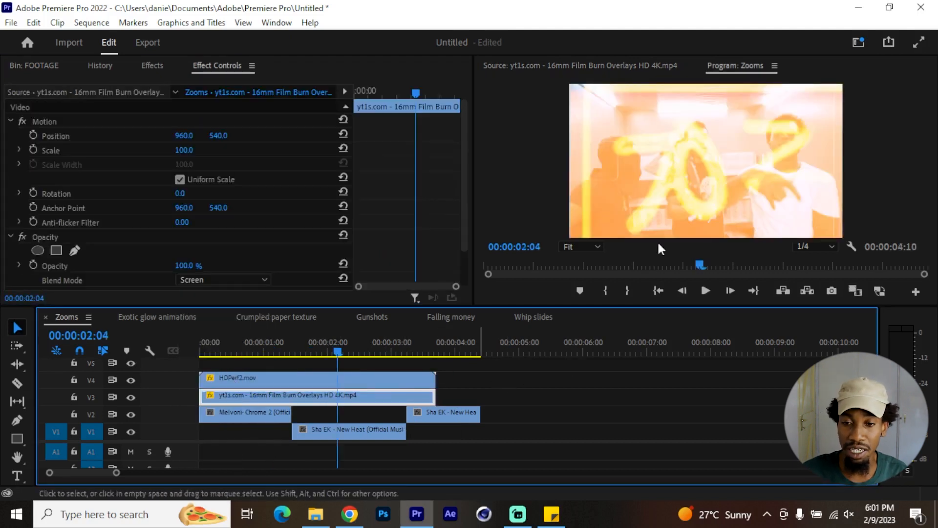
left_click_drag(306, 345, 294, 341)
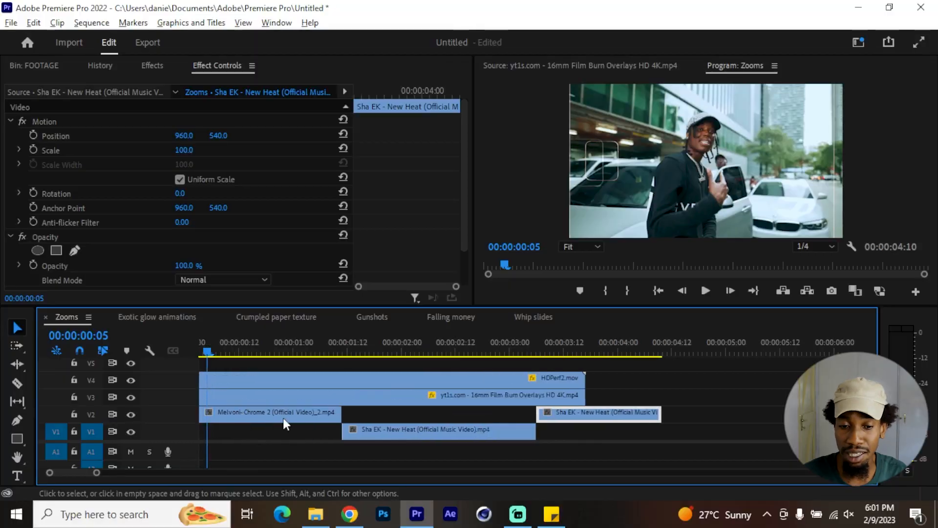
Step: Move the Melvoni clip and the last Sha EK clip from V2 down to V1, and disable the two overlay clips
scroll(283, 419, "down", 3)
scroll(256, 421, "up", 1)
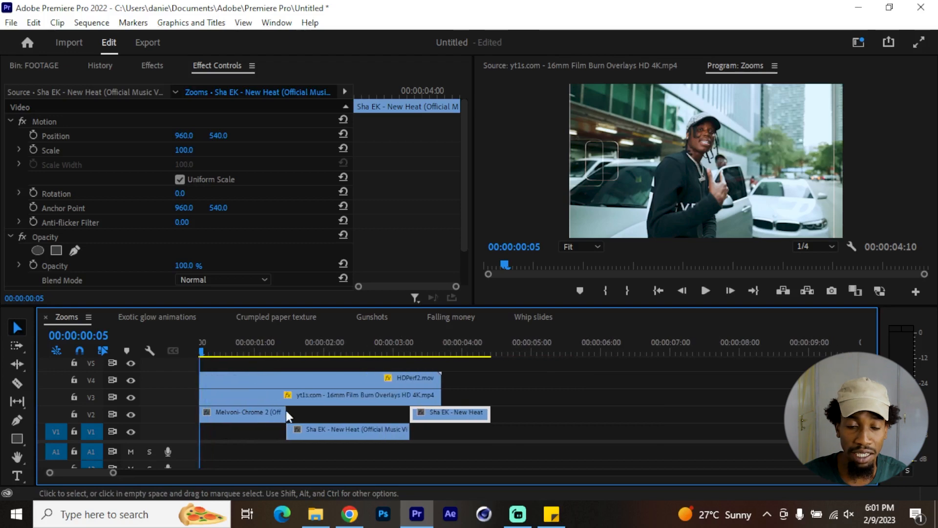
scroll(287, 409, "up", 1)
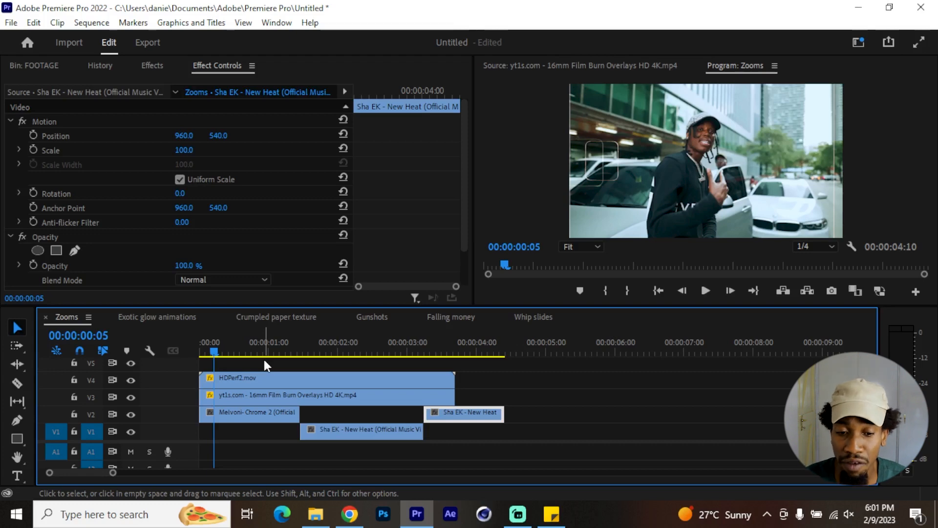
left_click_drag(257, 416, 259, 433)
left_click_drag(483, 415, 481, 432)
left_click_drag(486, 378, 391, 399)
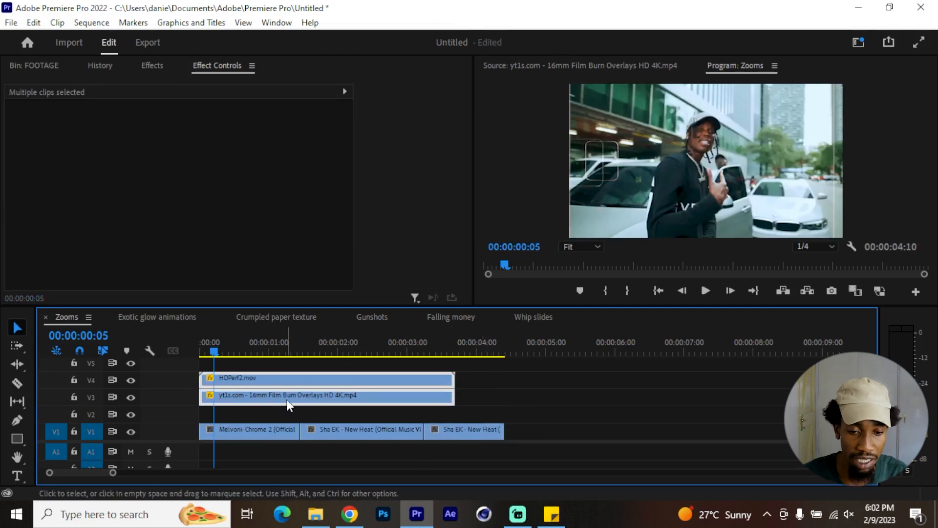
key("shift+e")
Step: Apply the Transform effect to all three footage clips on V1
left_click(239, 427)
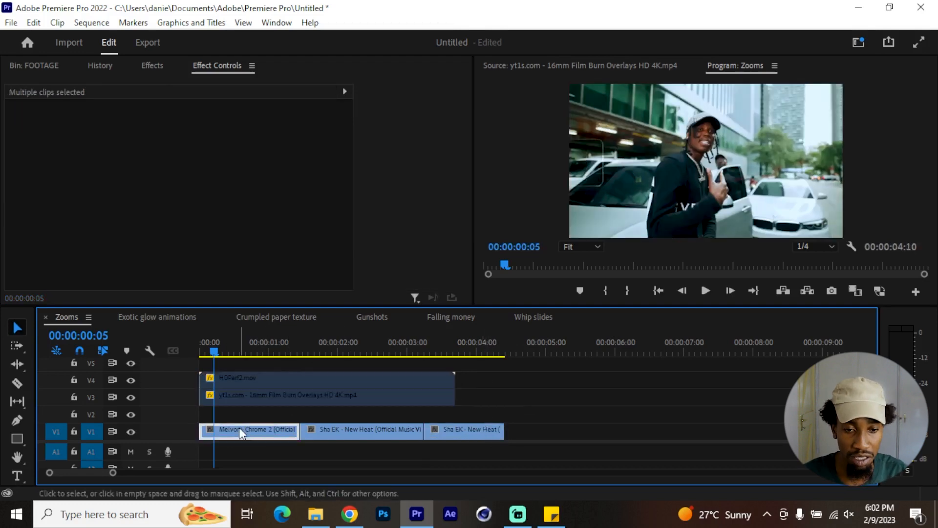
left_click(155, 65)
left_click(129, 83)
type("transfo")
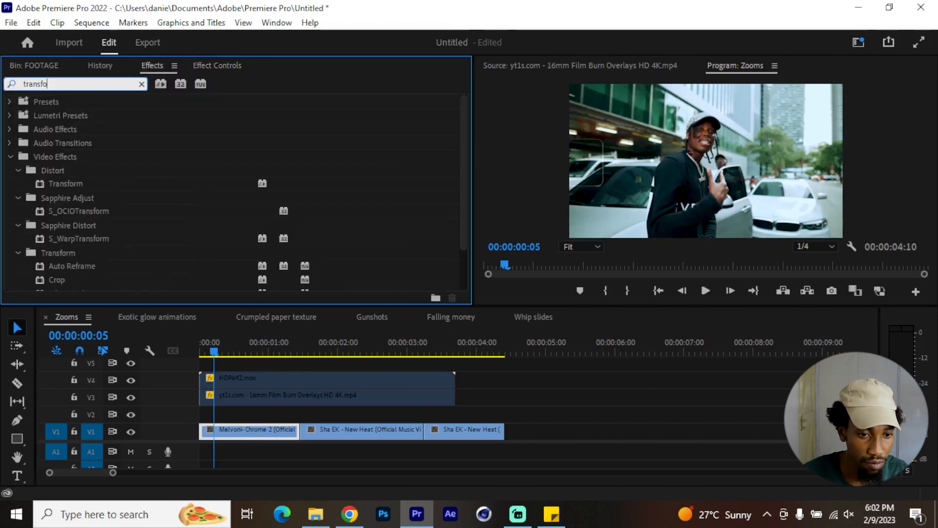
left_click(147, 184)
left_click_drag(559, 415, 276, 435)
left_click_drag(213, 182, 398, 434)
left_click(445, 411)
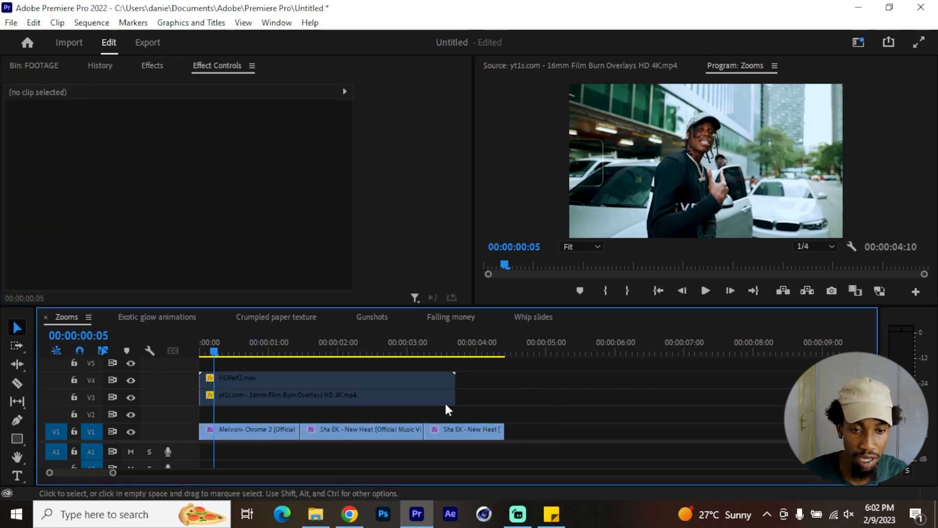
Step: Keyframe the Melvoni clip's Transform scale from 100 at its start to 146, placing the second keyframe at the clip's end
left_click(233, 426)
scroll(420, 145, "down", 3)
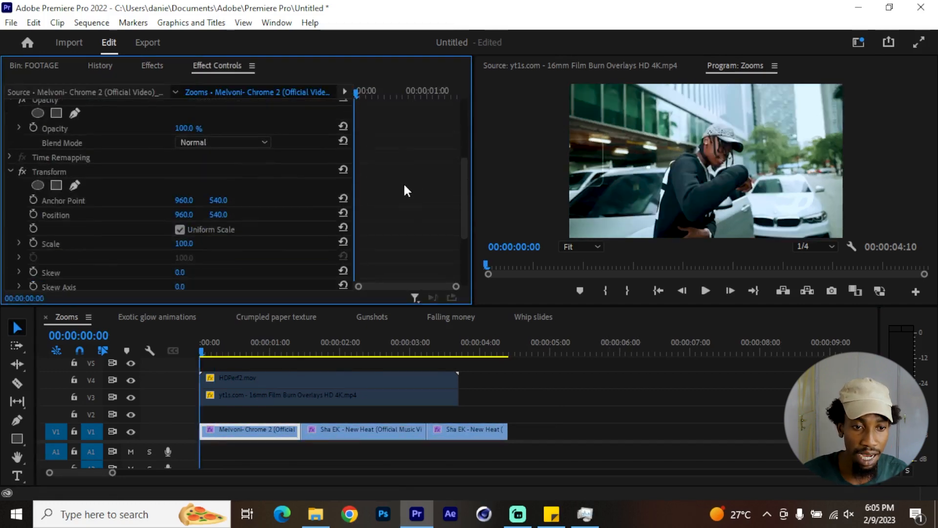
scroll(405, 187, "down", 3)
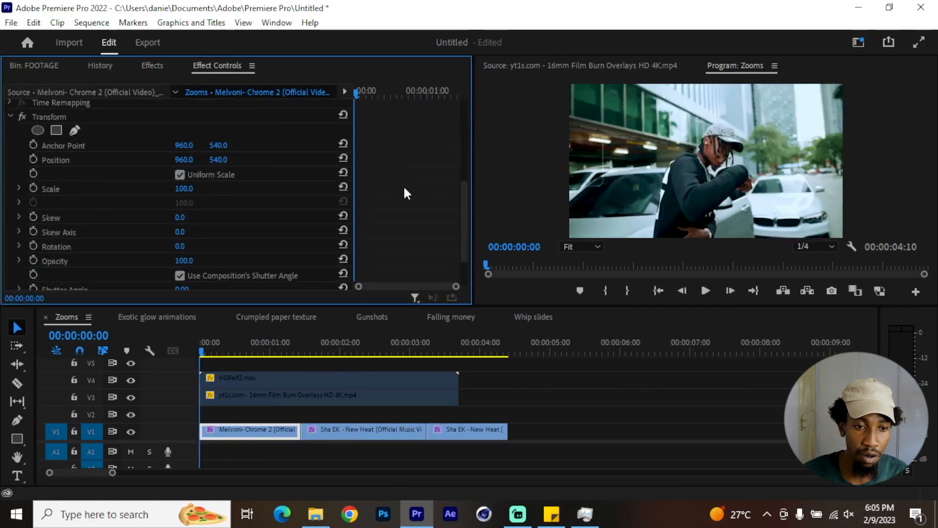
left_click(32, 188)
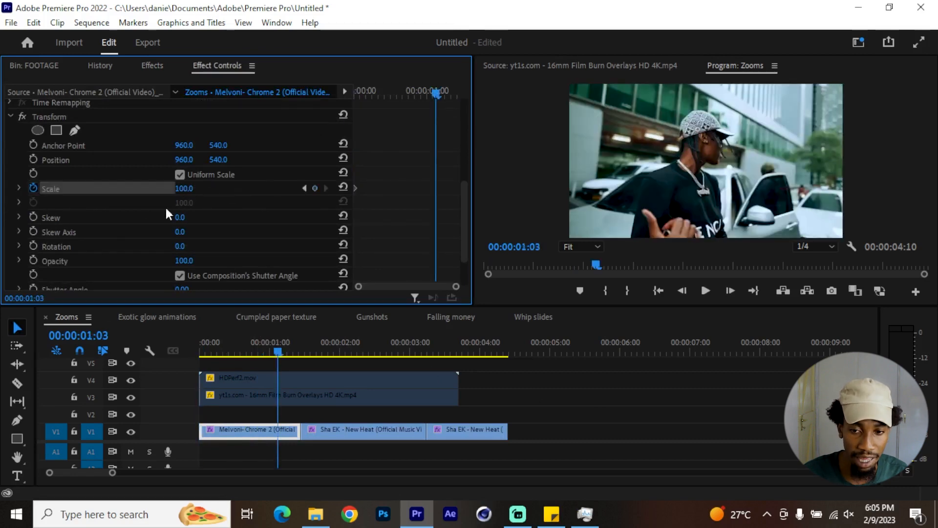
mouse_move(184, 189)
left_mouse_down()
mouse_move(207, 189)
mouse_move(186, 177)
left_mouse_up()
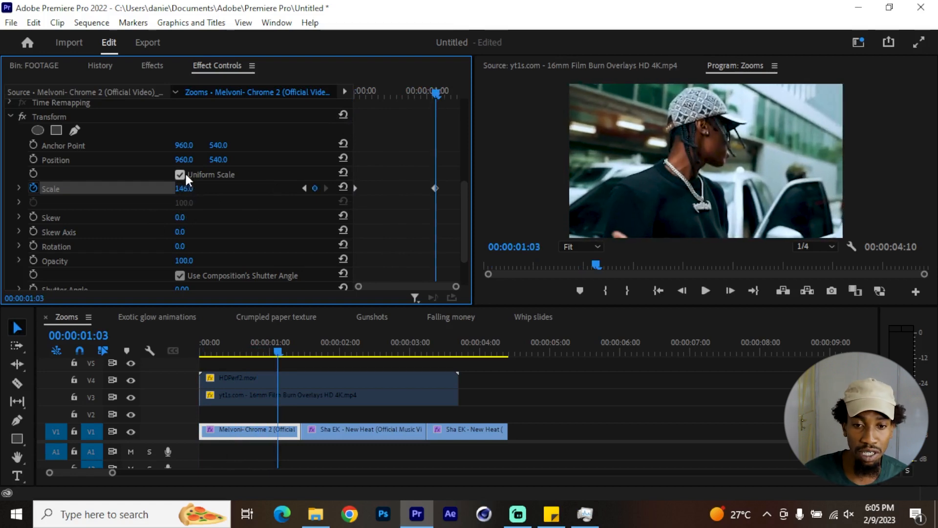
left_click_drag(436, 189, 473, 187)
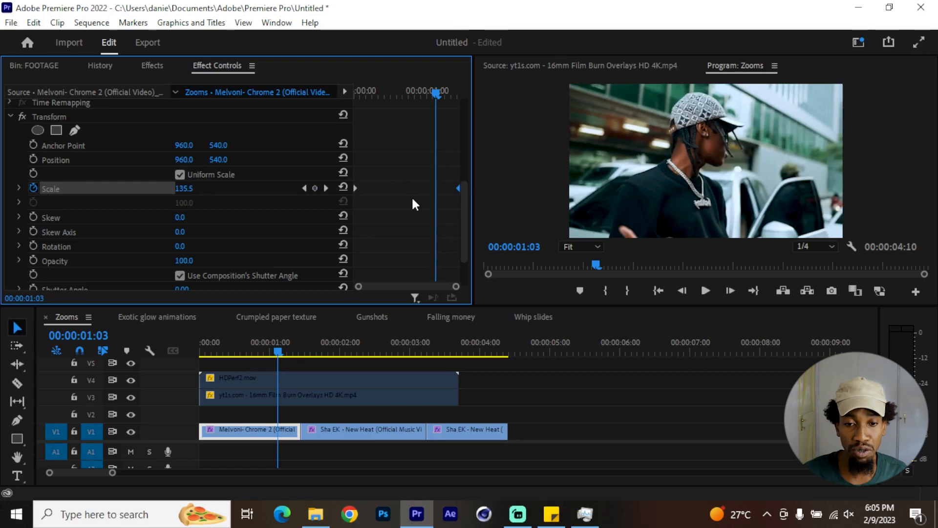
Step: Turn off Use Composition's Shutter Angle in the Melvoni clip's Transform effect and set the shutter angle to 180
scroll(413, 200, "down", 3)
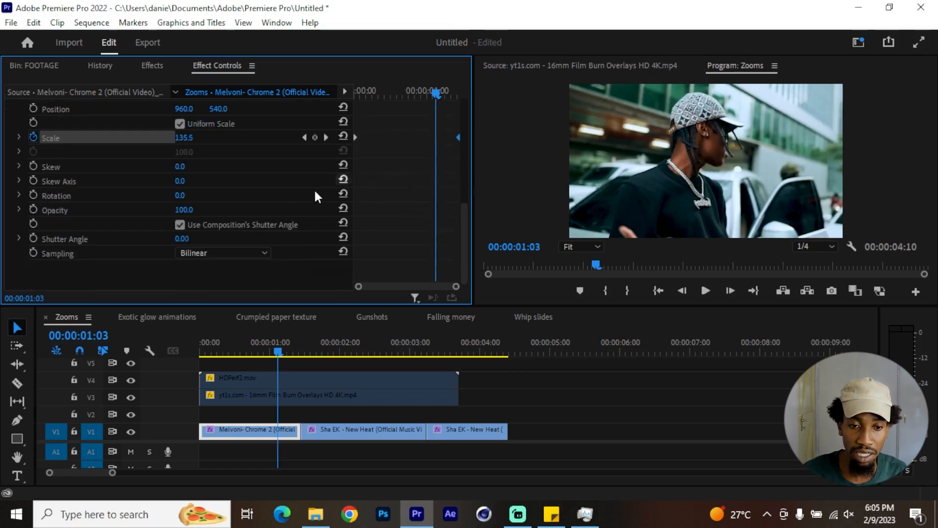
left_click(179, 225)
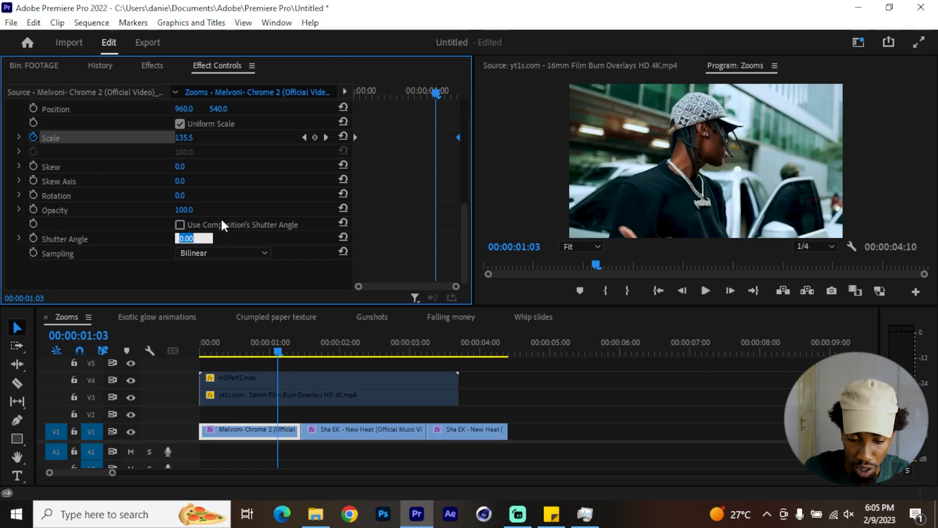
type("180")
key("Return")
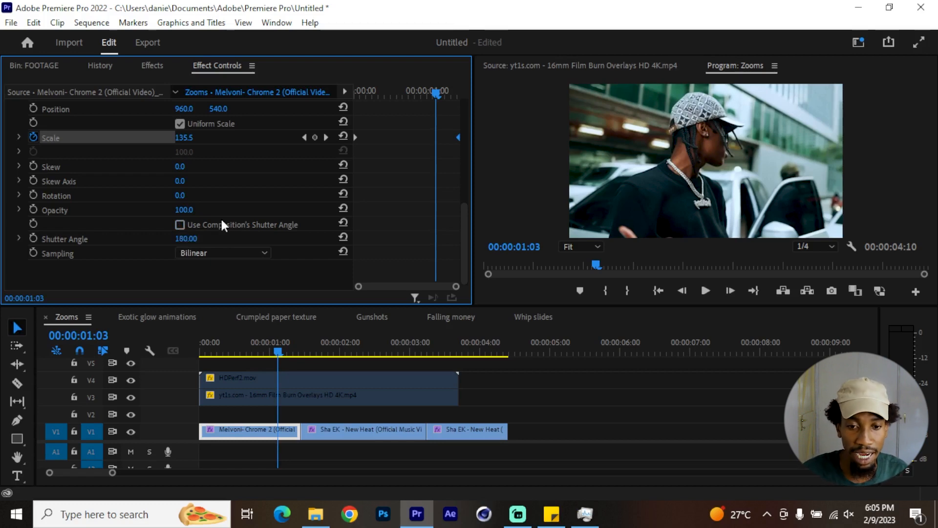
Step: Keyframe the second clip's Transform scale from 100 at its start to a larger value at its end
left_click(333, 433)
left_click(328, 348)
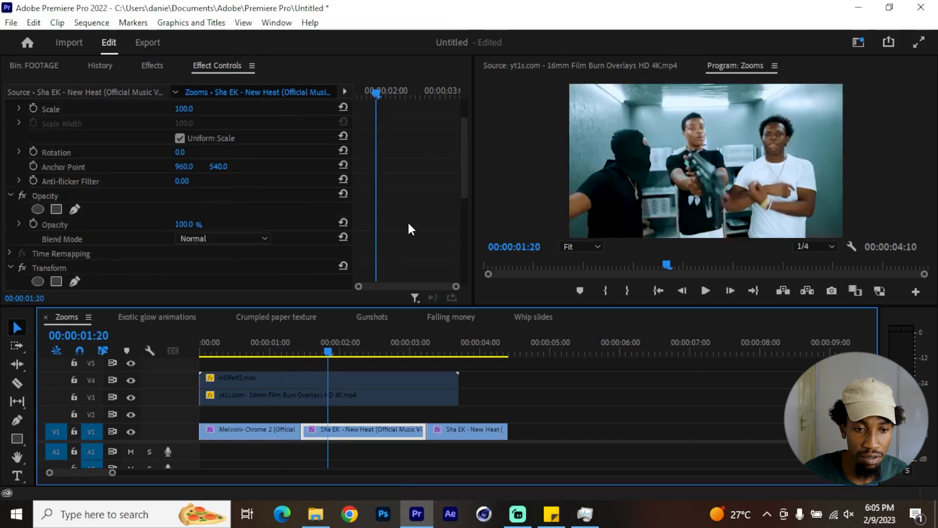
scroll(408, 224, "down", 5)
left_click(33, 215)
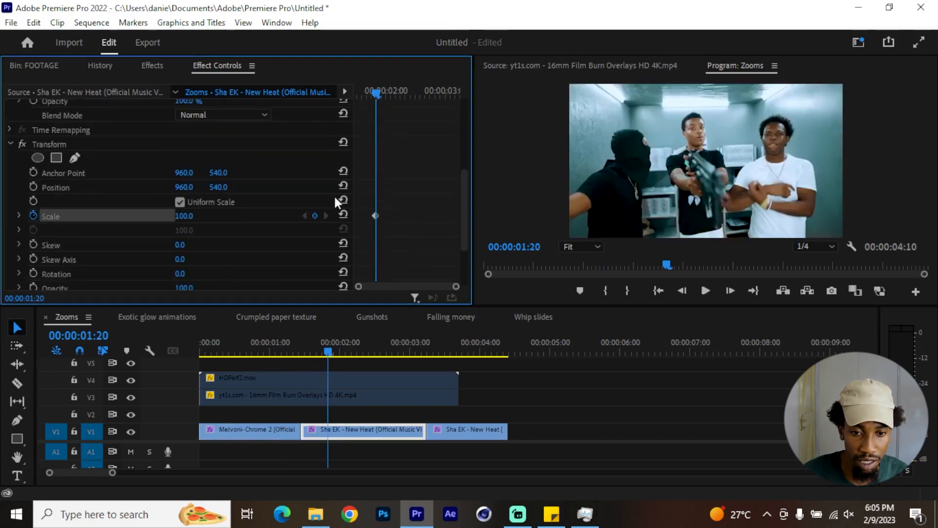
left_click_drag(376, 216, 335, 213)
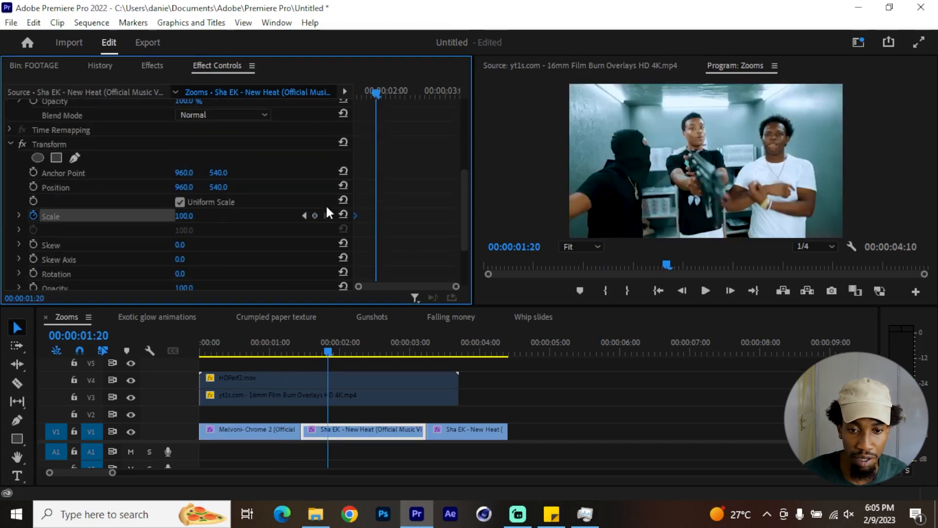
left_click(423, 92)
left_click_drag(180, 216, 202, 216)
left_click_drag(423, 216, 467, 259)
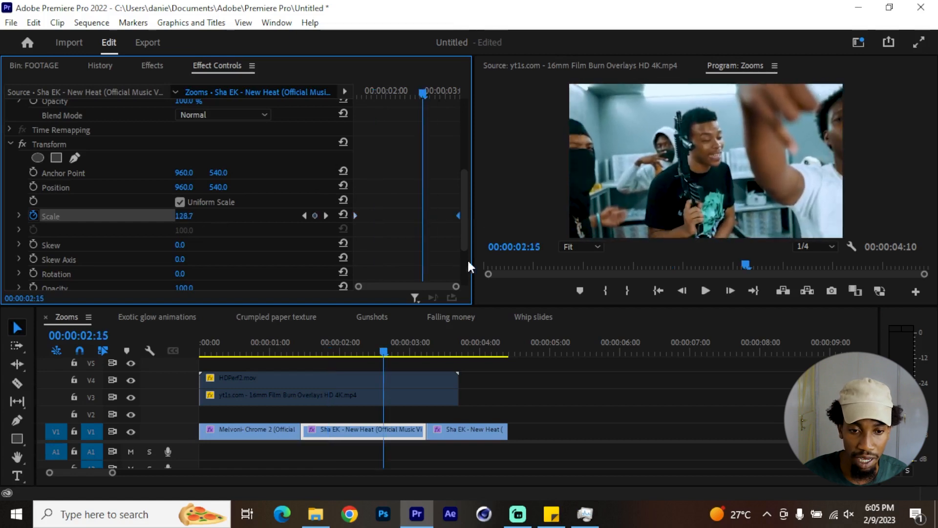
Step: Turn off Use Composition's Shutter Angle in the second clip's Transform effect and set the shutter angle to 180
scroll(433, 238, "down", 5)
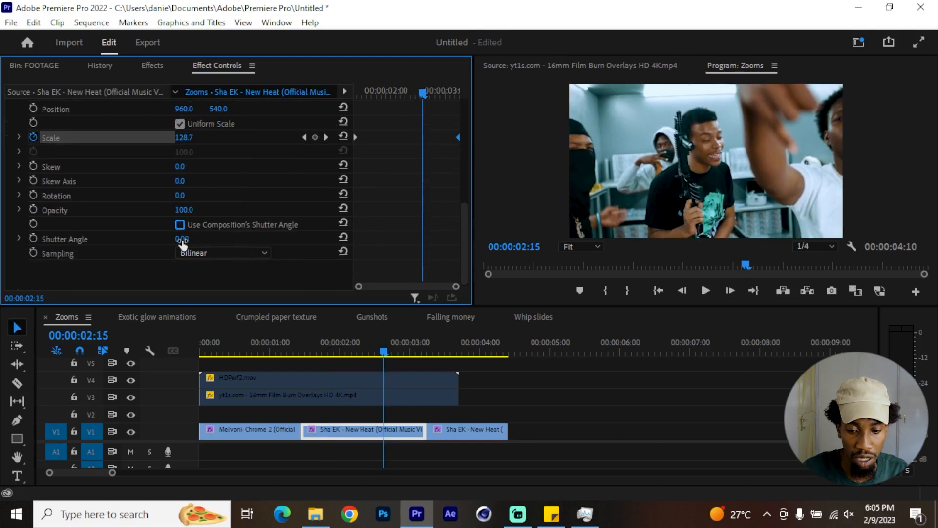
left_click(182, 238)
type("180")
key("Return")
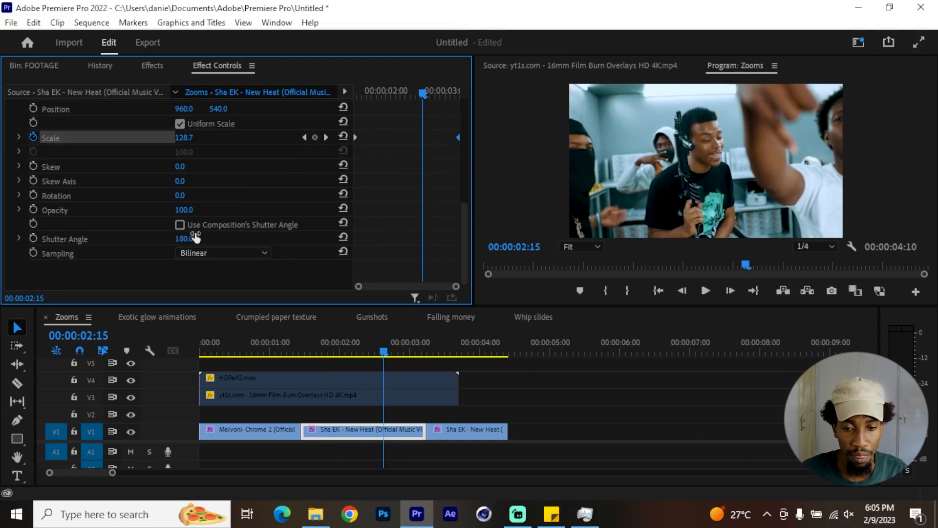
Step: Keyframe the third clip's Transform scale from 100 at its start to a larger value at its end
left_click(448, 427)
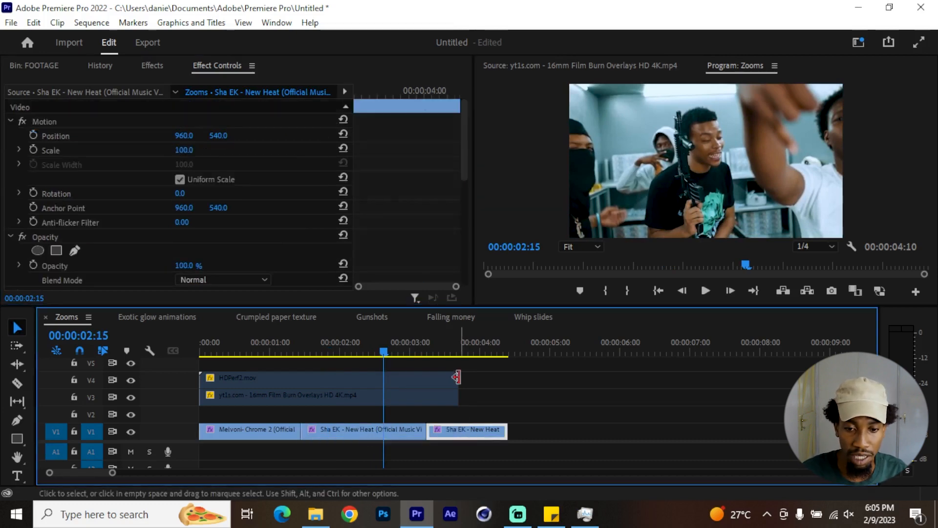
left_click(443, 342)
scroll(420, 276, "down", 3)
scroll(419, 271, "down", 1)
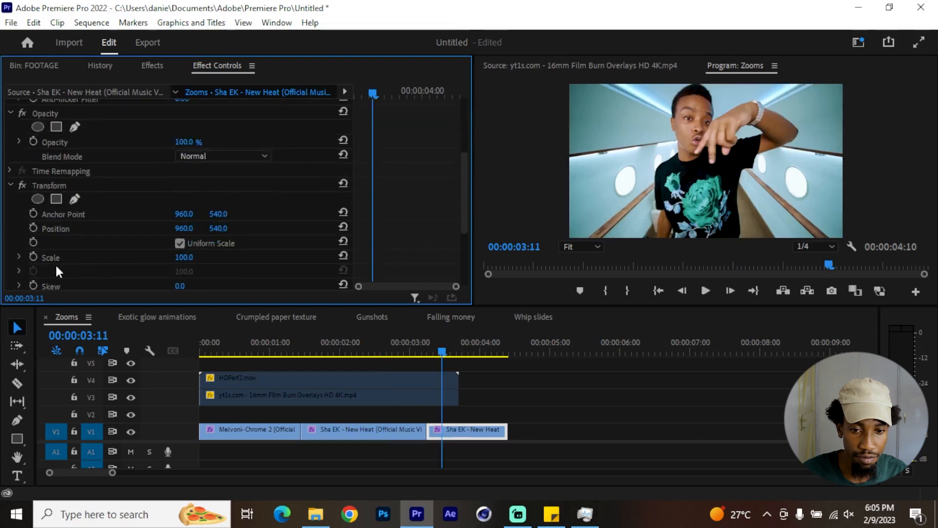
left_click(34, 256)
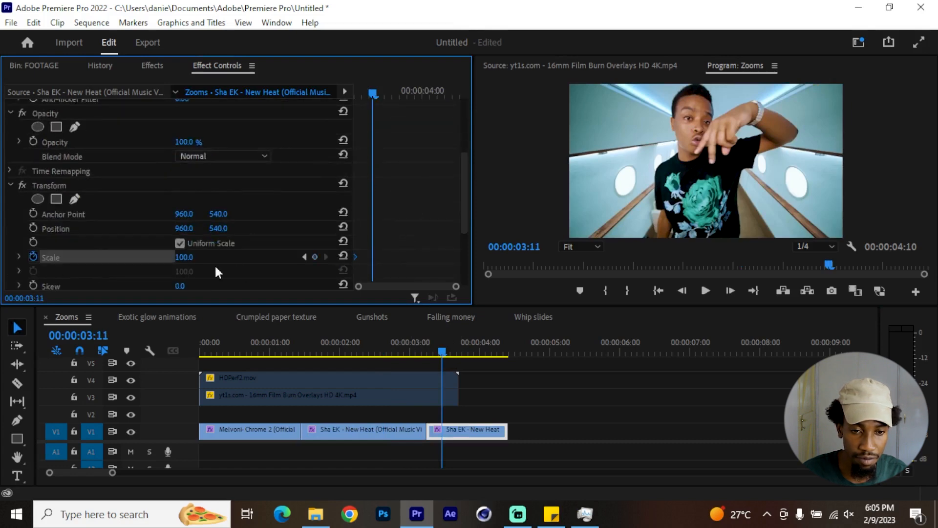
left_click_drag(185, 258, 207, 258)
left_click_drag(371, 257, 483, 254)
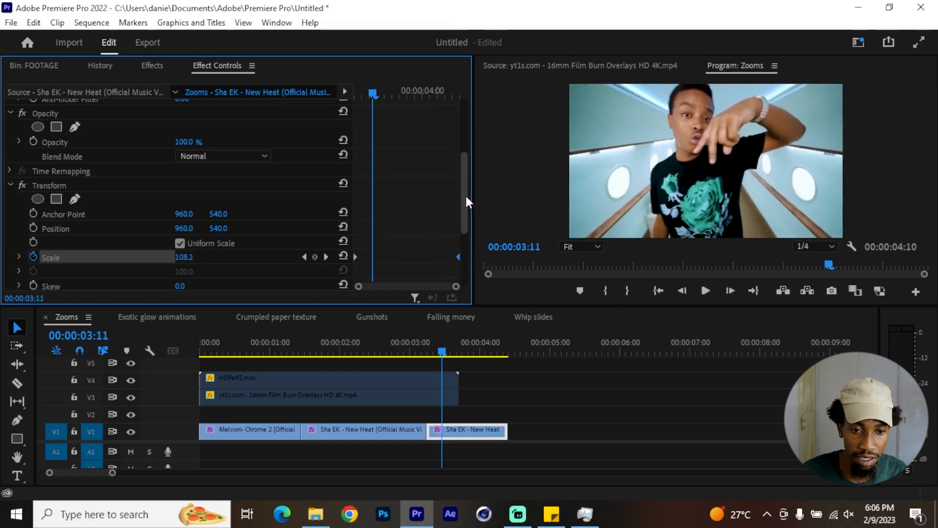
Step: Set the shutter angle of the third clip's Transform effect to 180
scroll(213, 239, "down", 5)
left_click(184, 238)
type("180")
key("Return")
Step: Play the Zooms sequence from the start to review the zoom animation on the three clips
left_click_drag(245, 343, 200, 349)
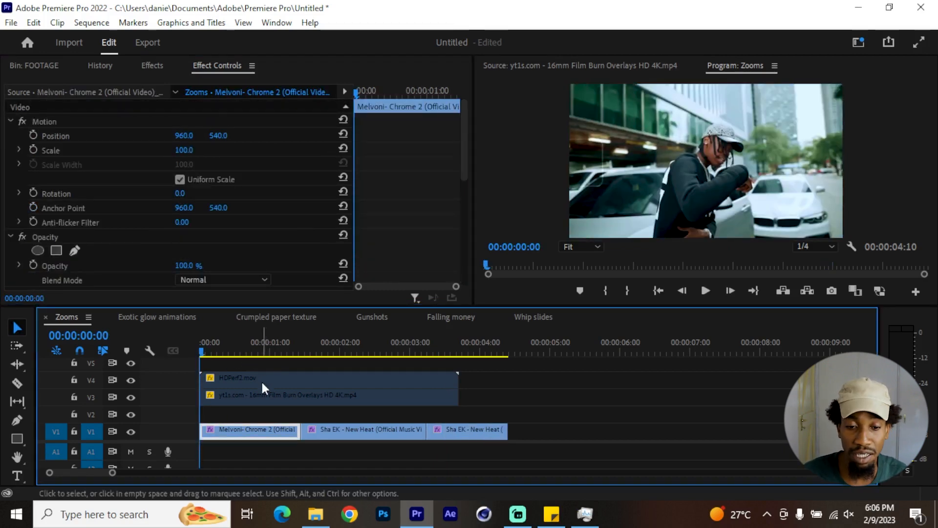
key("space")
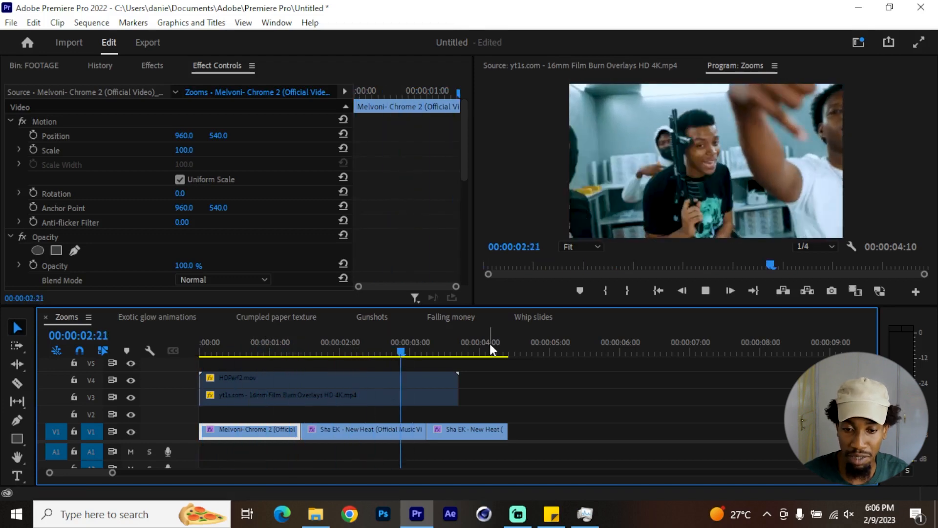
key("space")
left_click_drag(245, 348, 94, 364)
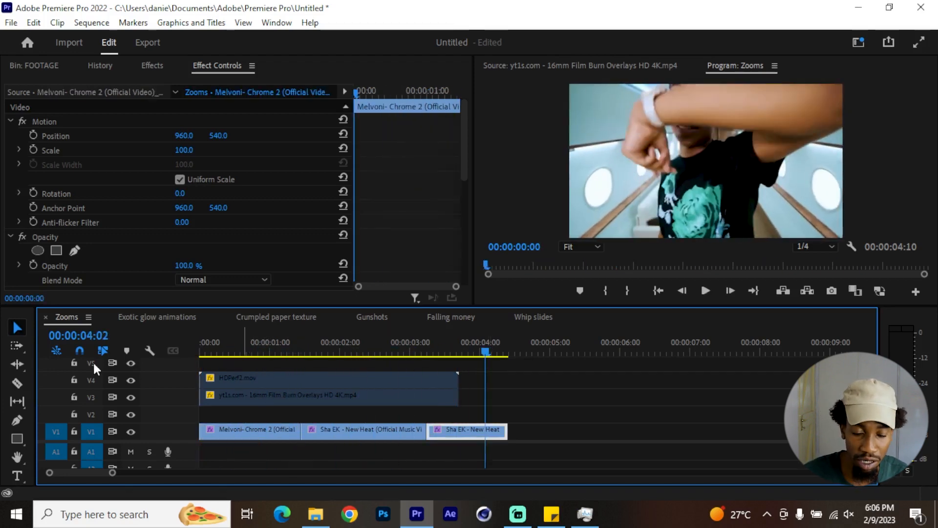
left_click(209, 351)
left_click_drag(210, 351, 200, 386)
left_click_drag(201, 348, 246, 371)
Step: Re-enable HDPerf2.mov and the film burn overlay, and play the sequence from the start
left_click_drag(535, 379, 352, 395)
left_click(228, 353)
left_click_drag(209, 351, 197, 357)
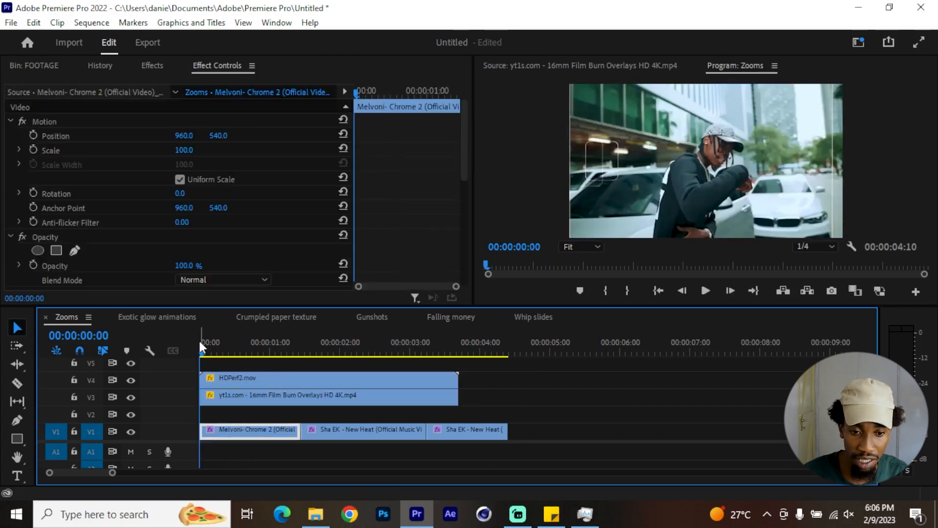
key("space")
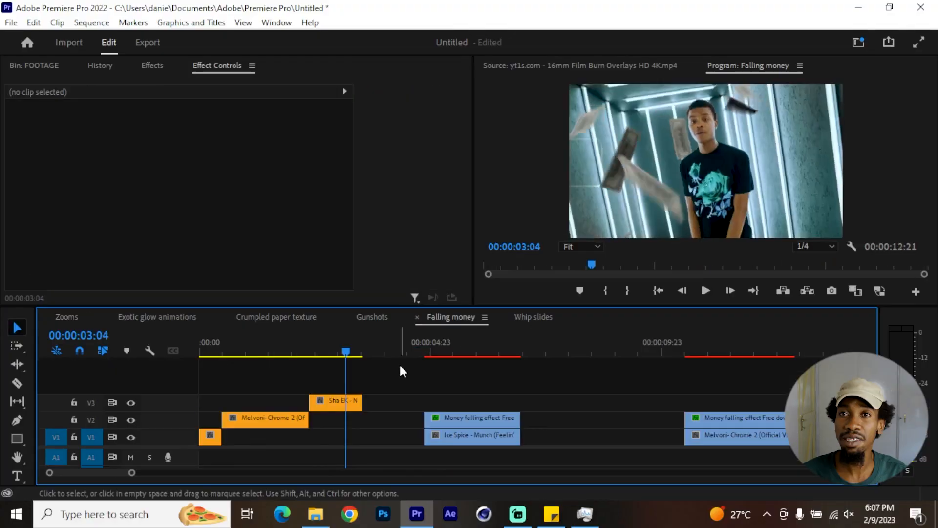
Step: Review the falling money effect on the first three clips of the Falling money sequence
left_click_drag(217, 350, 189, 348)
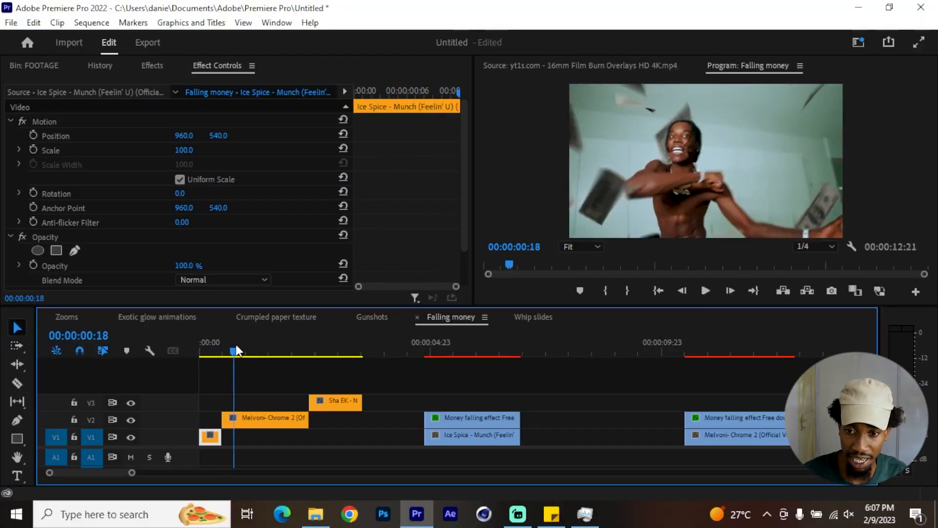
left_click_drag(236, 344, 324, 343)
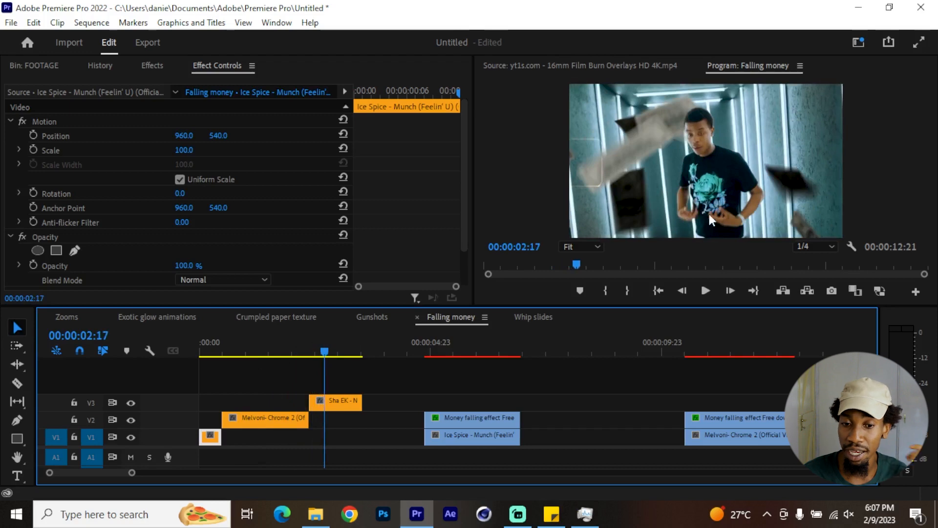
key("space")
key("space")
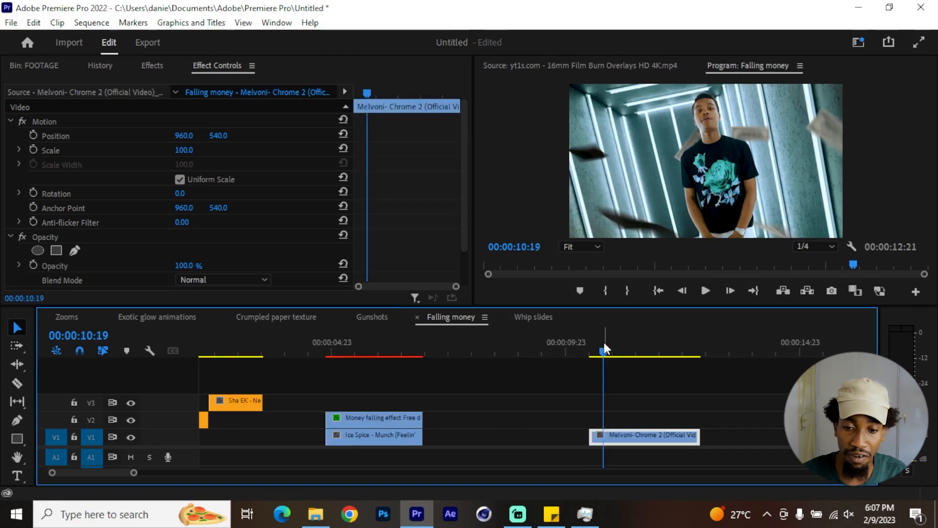
scroll(636, 384, "down", 1)
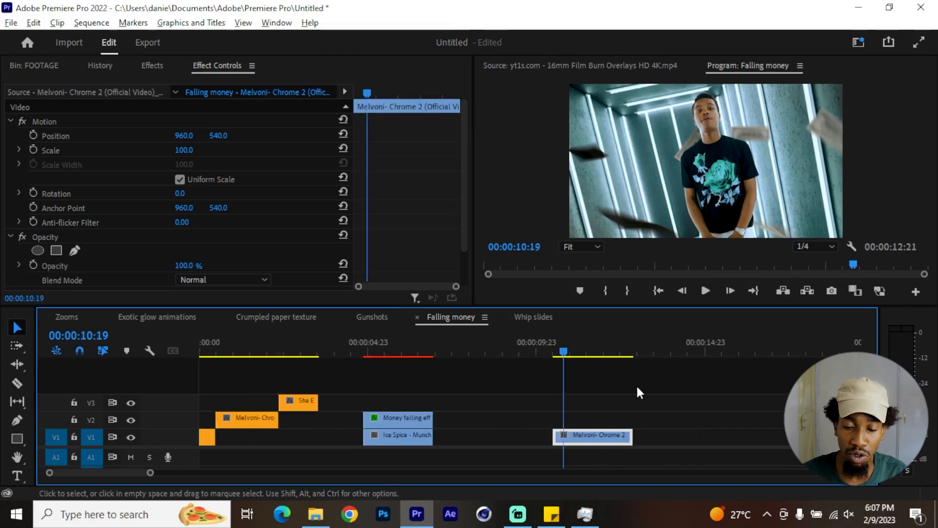
scroll(605, 395, "up", 1)
scroll(604, 396, "down", 1)
scroll(593, 401, "up", 1)
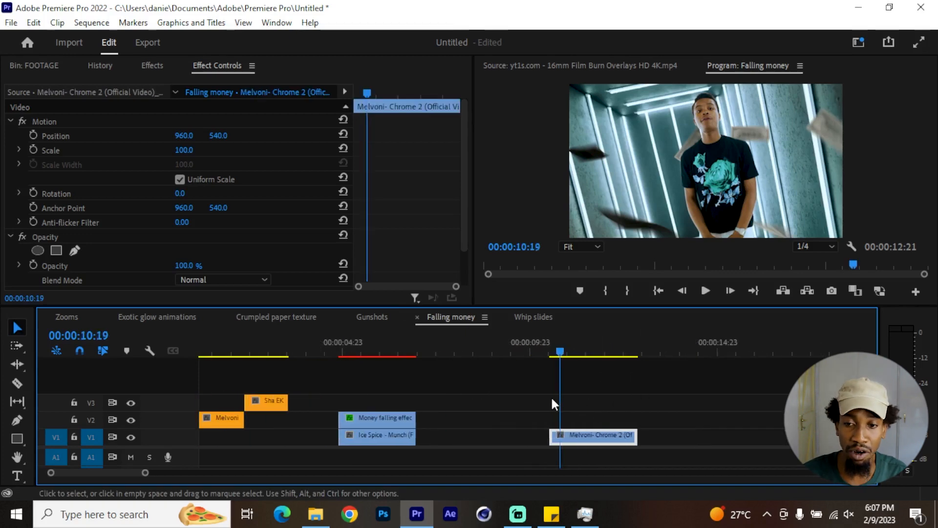
scroll(551, 399, "down", 3)
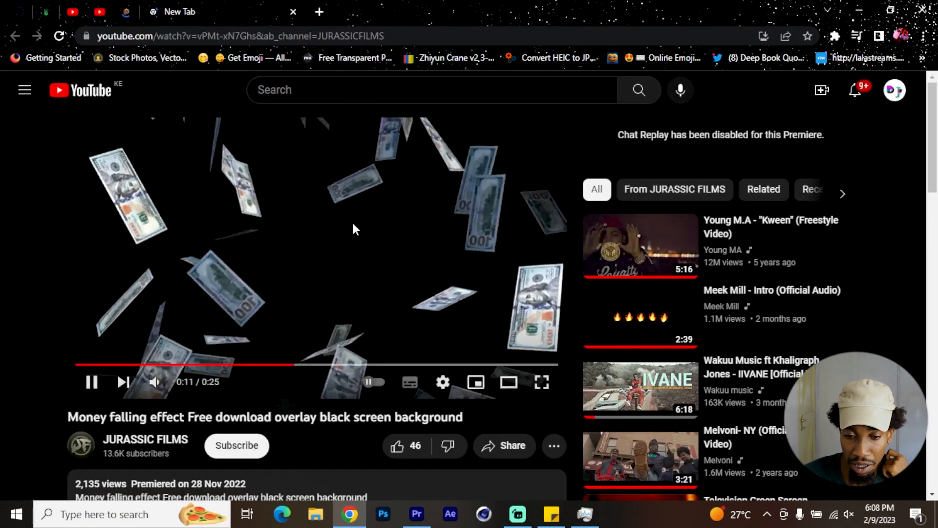
Step: Watch the money falling overlay video on YouTube in Chrome from its beginning
left_click(344, 238)
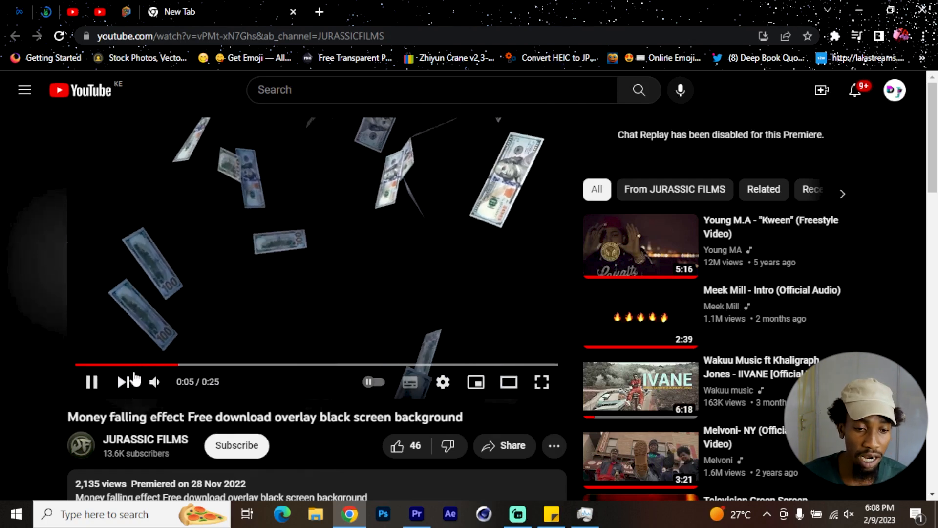
left_click_drag(117, 364, 40, 368)
left_click(89, 380)
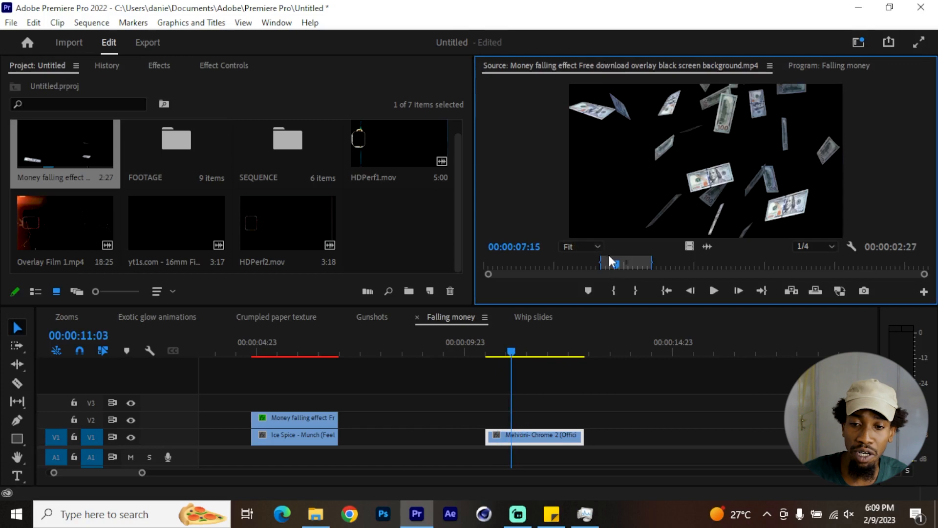
Step: Place only the video of the money falling overlay on track V2, aligned with the start of the Melvoni- Chrome 2 clip
left_click_drag(609, 260, 628, 267)
left_click_drag(686, 245, 495, 418)
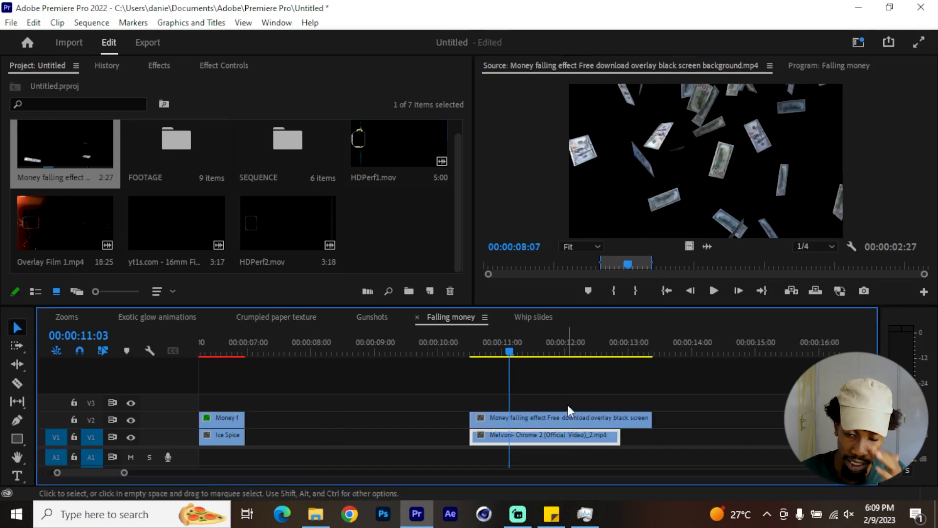
left_click(523, 345)
Step: Search the effects for "key" and apply Color Key to the money overlay above the Melvoni- Chrome 2 clip
left_click(533, 416)
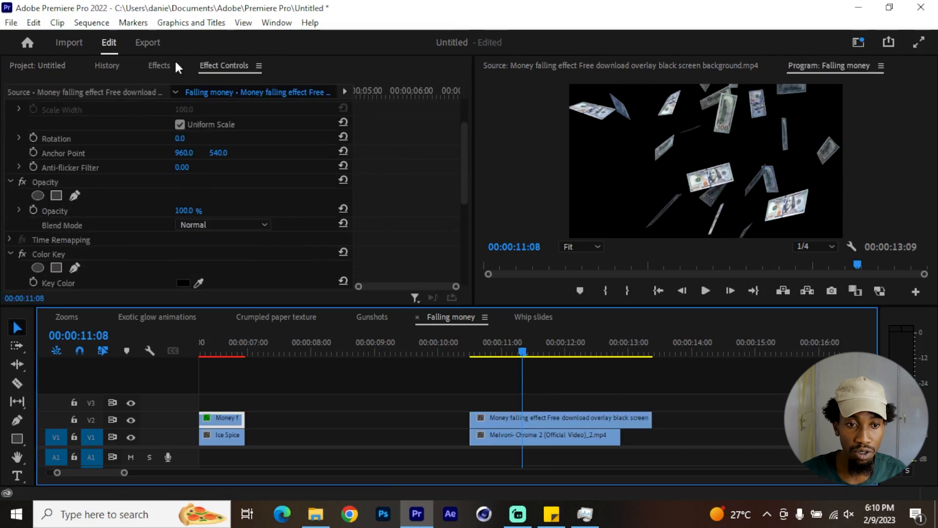
left_click(176, 67)
left_click_drag(73, 84, 1, 78)
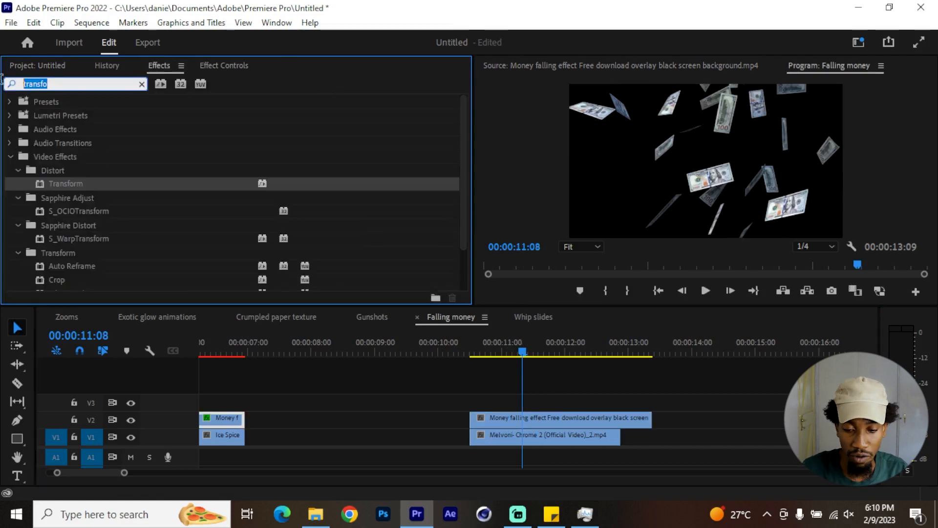
type("key")
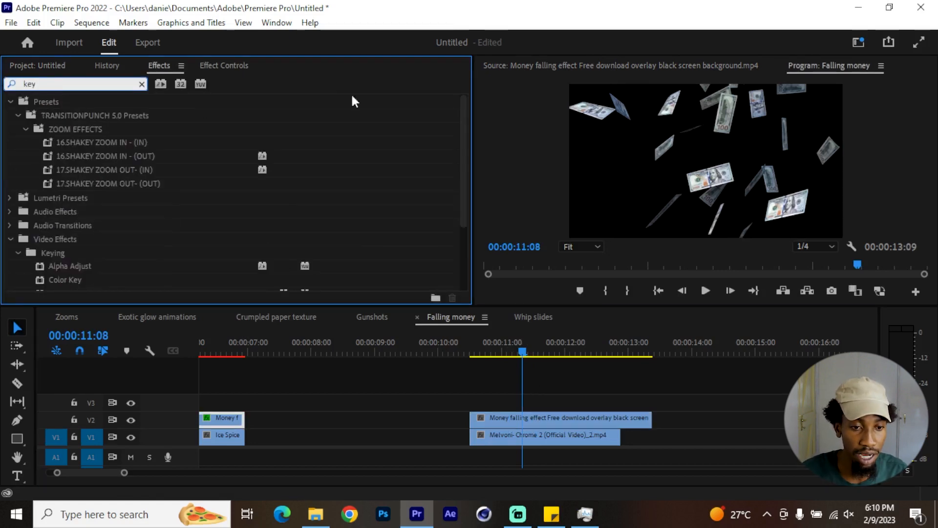
left_click_drag(75, 285, 546, 416)
Step: Sample the overlay's black background as the Color Key's key color and try out a different color tolerance
key("shift+5")
scroll(323, 235, "down", 5)
left_click(198, 211)
left_click(690, 185)
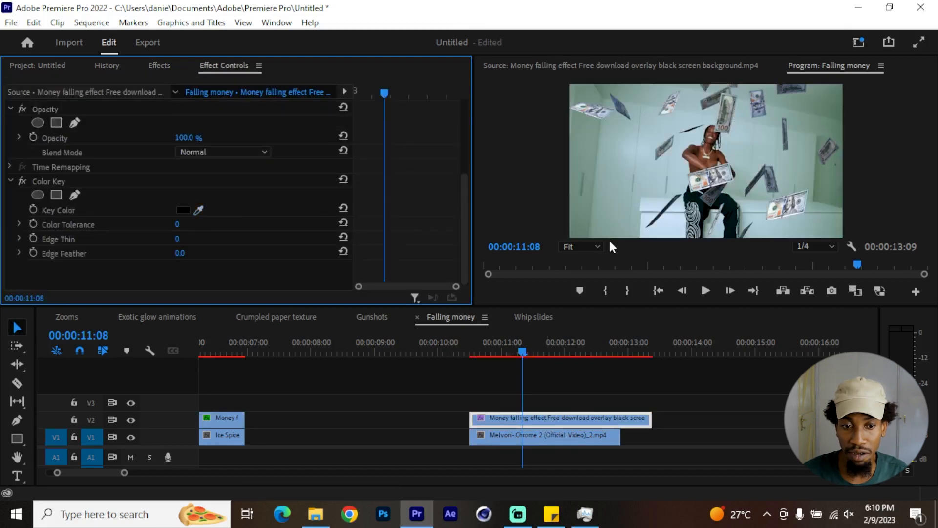
left_click_drag(176, 224, 330, 219)
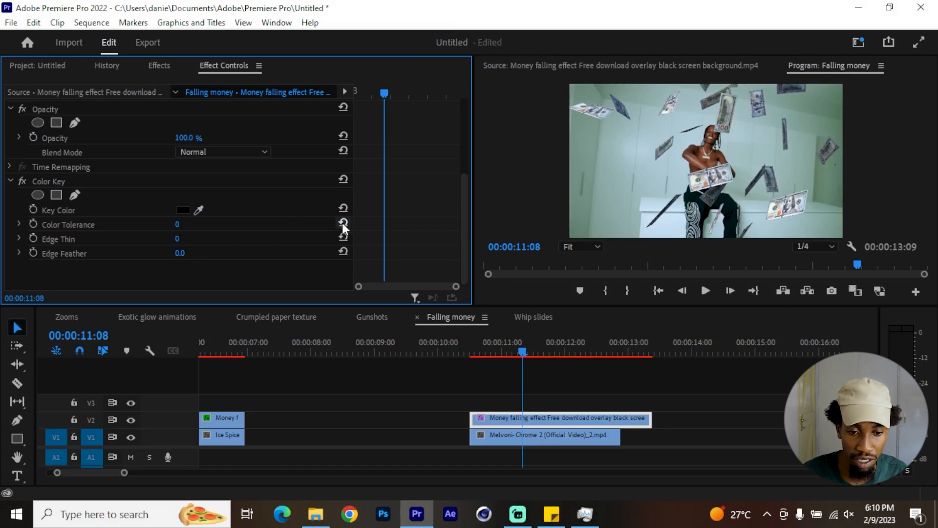
Step: Enlarge the money overlay above the Melvoni- Chrome 2 clip by setting its Motion scale to 329
left_click(227, 422)
scroll(392, 251, "down", 5)
left_click(494, 348)
left_click(525, 421)
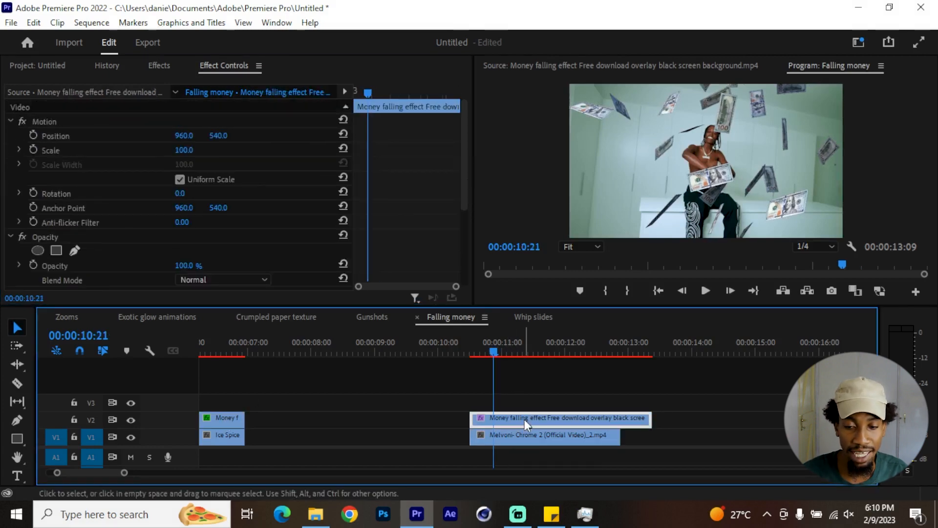
scroll(498, 400, "up", 2)
key("shift+5")
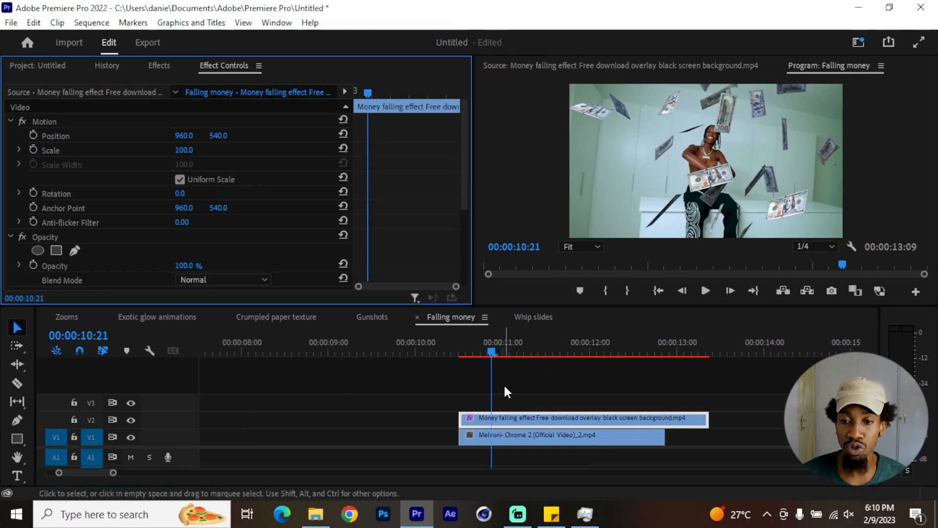
scroll(544, 391, "down", 2)
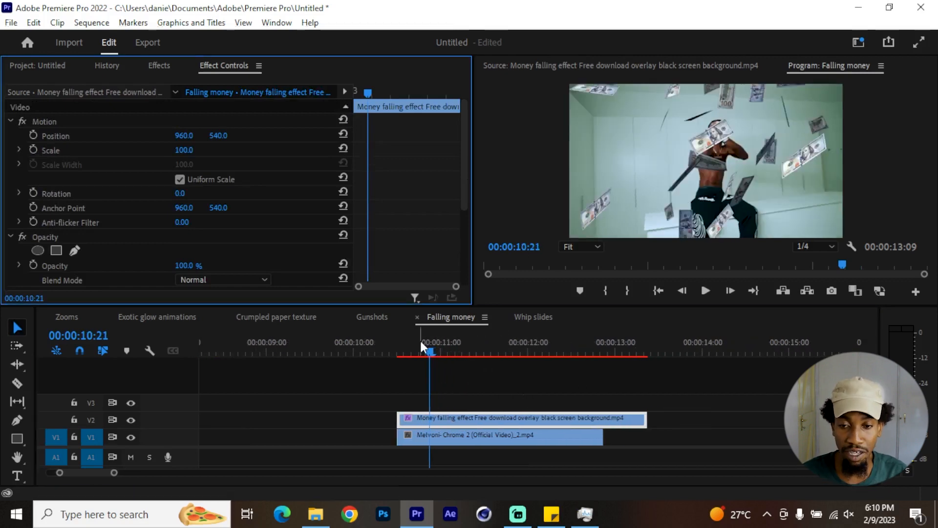
left_click(456, 344)
key("shift+5")
left_click_drag(184, 150, 234, 144)
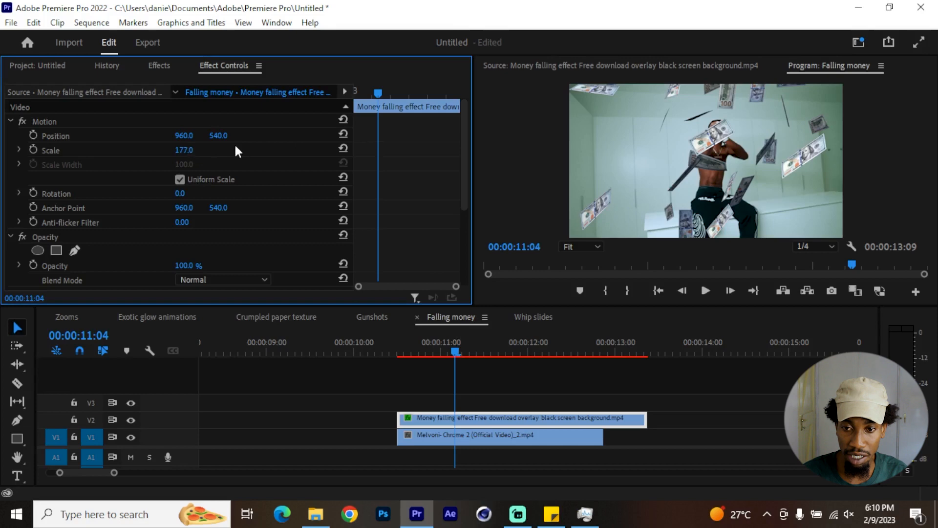
left_click_drag(184, 151, 202, 151)
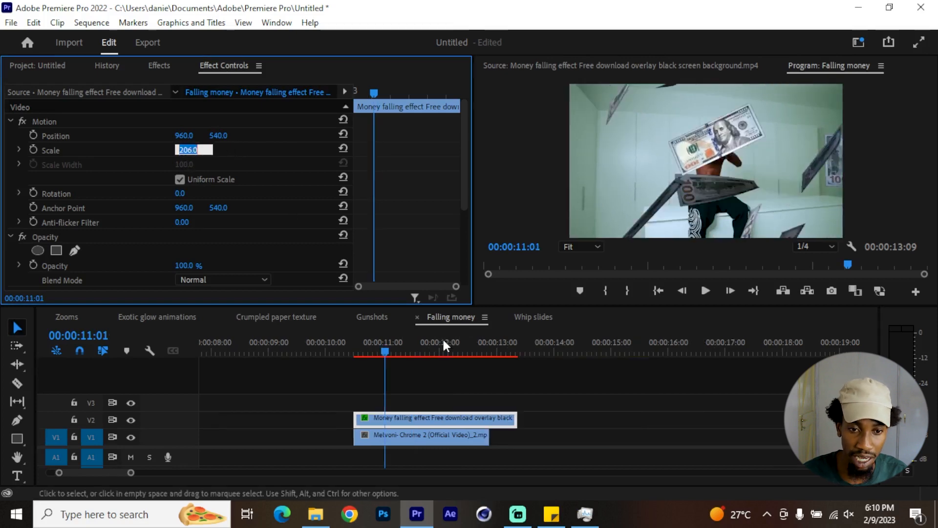
left_click_drag(184, 150, 270, 182)
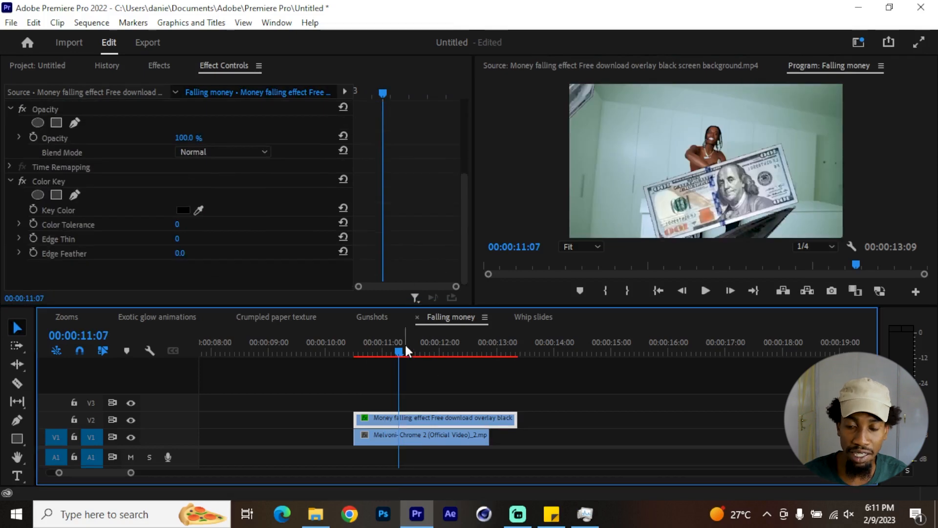
Step: Open the Lumetri Color controls for the enlarged money overlay at a frame with a large bill in view
mouse_move(406, 346)
left_mouse_down()
mouse_move(459, 347)
mouse_move(386, 347)
mouse_move(399, 349)
left_mouse_up()
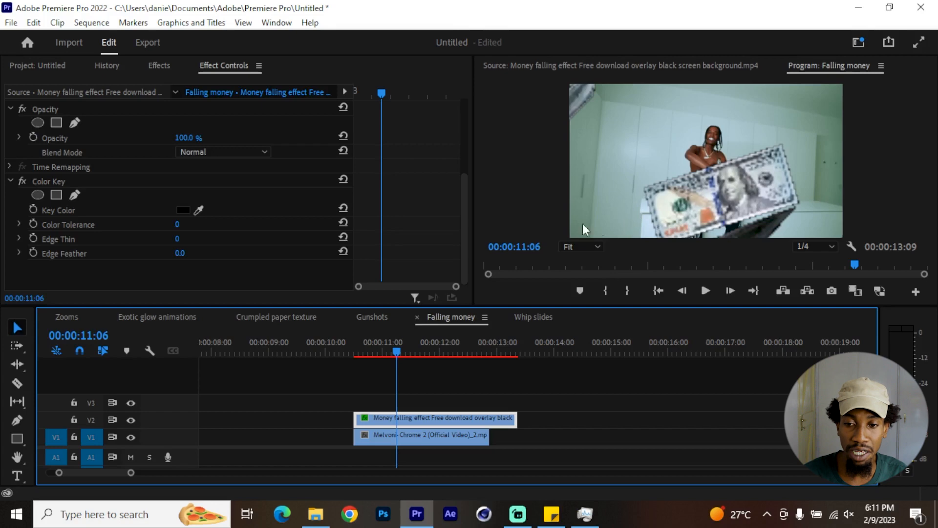
left_click(413, 68)
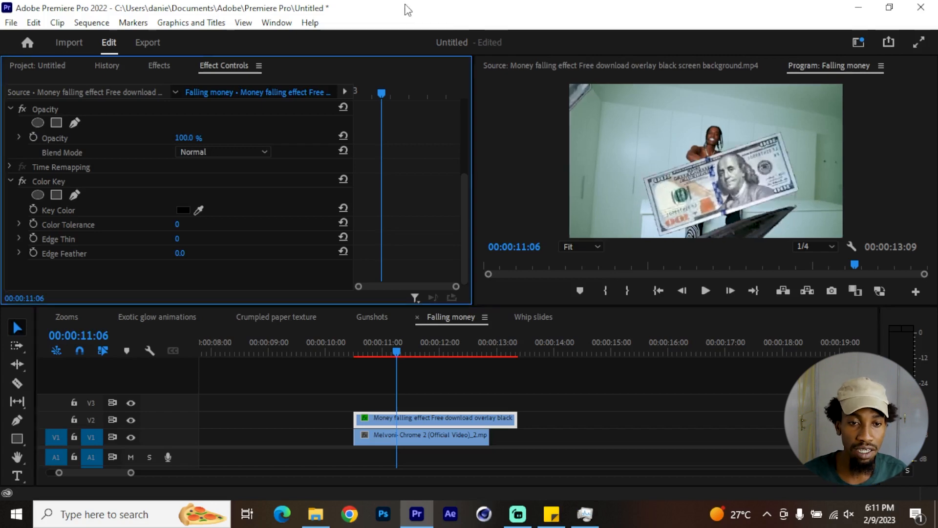
left_click(159, 65)
left_click(277, 23)
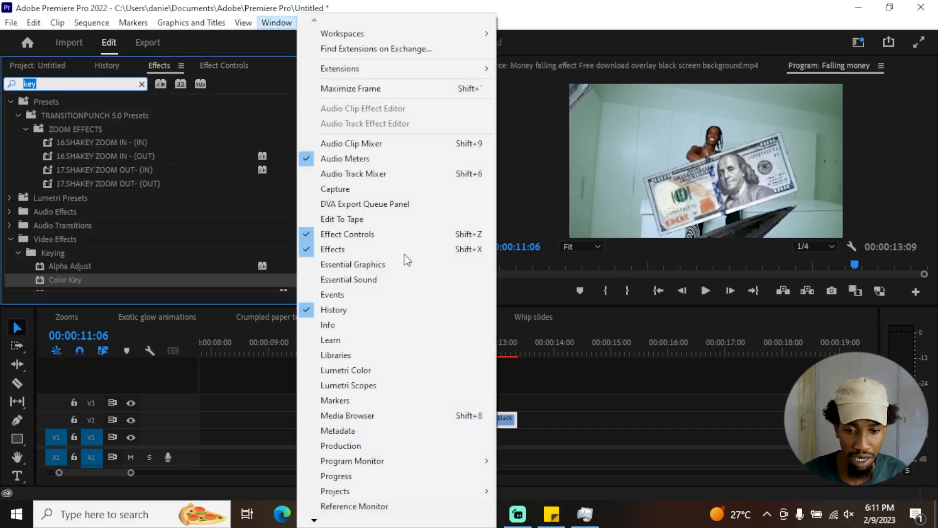
left_click(379, 368)
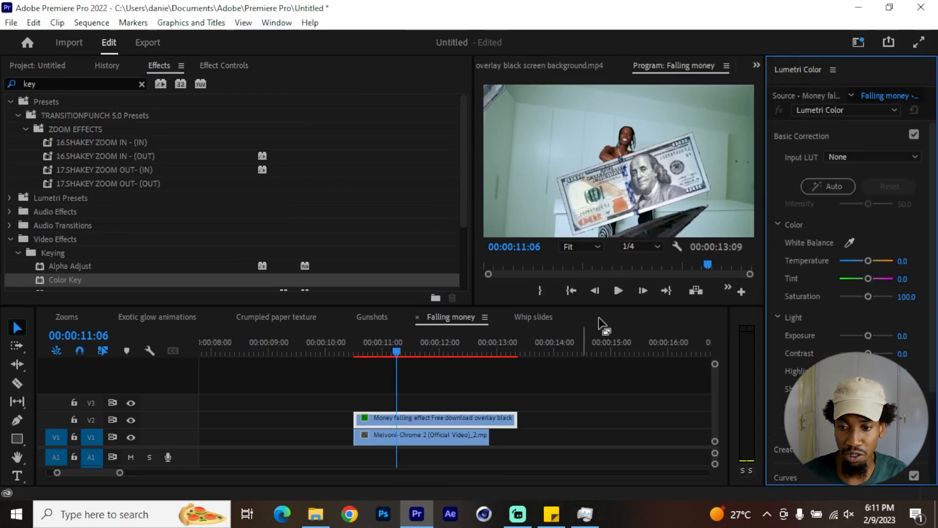
Step: Desaturate the money overlay to saturation 0, and darken it with shadows of about -16.5 and slightly lower exposure
scroll(797, 353, "down", 3)
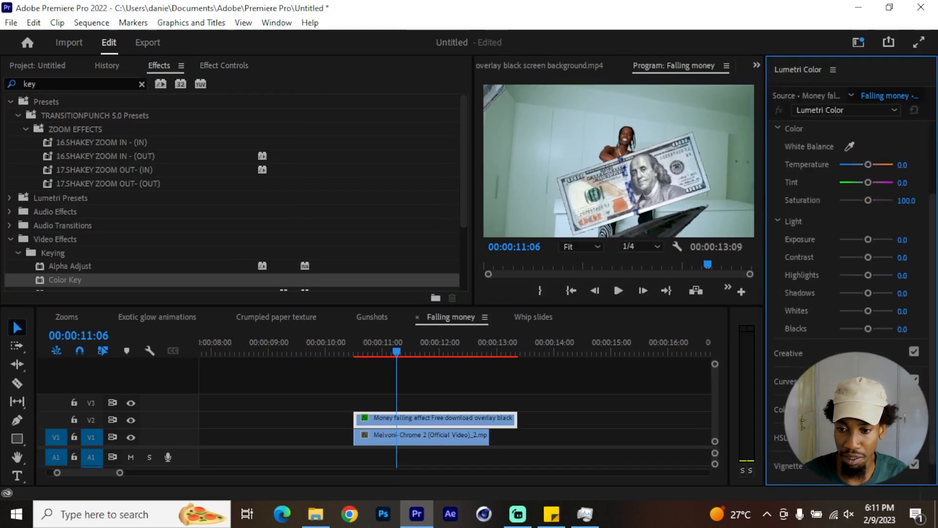
left_click_drag(864, 198, 834, 195)
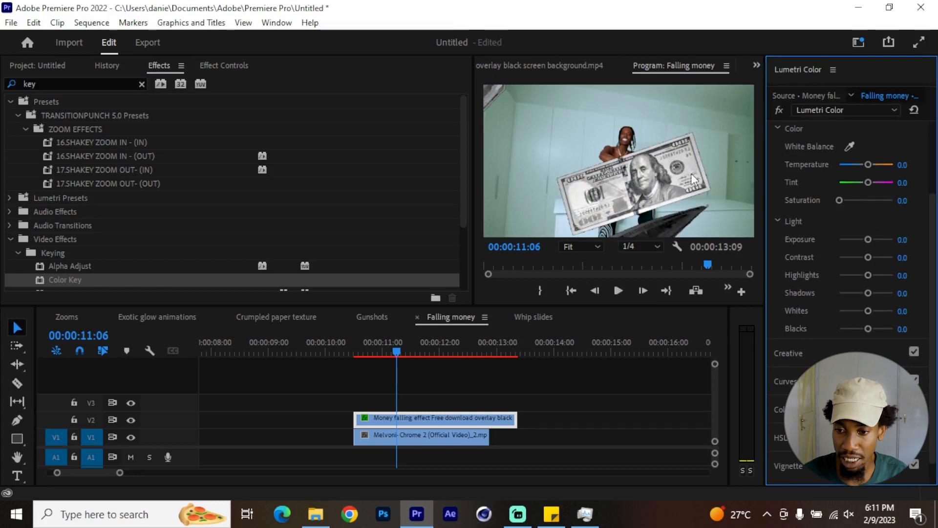
left_click_drag(867, 293, 861, 293)
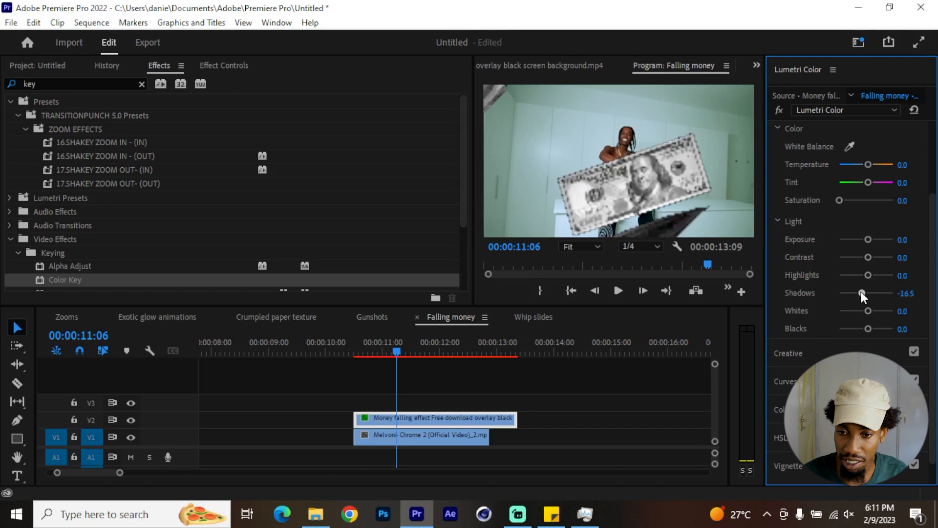
left_click_drag(867, 239, 865, 239)
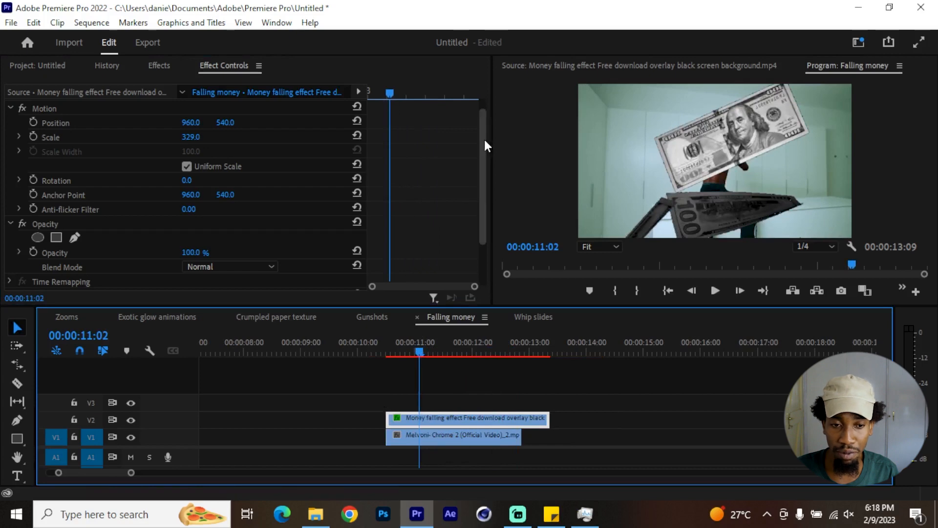
Step: Review the Color Key and Lumetri Color effects on the money overlay and scrub through the composited shot
left_click_drag(484, 138, 481, 206)
left_click(67, 240)
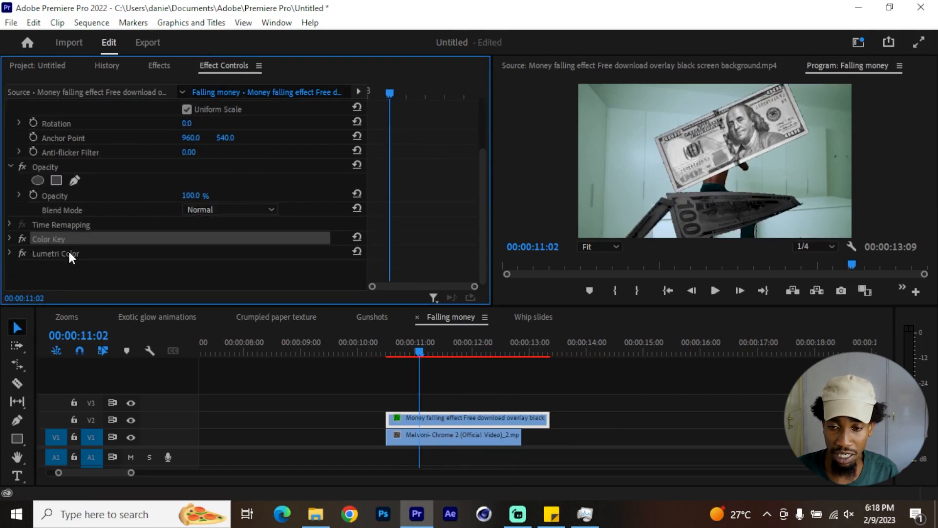
left_click(68, 251)
left_click_drag(418, 348, 436, 344)
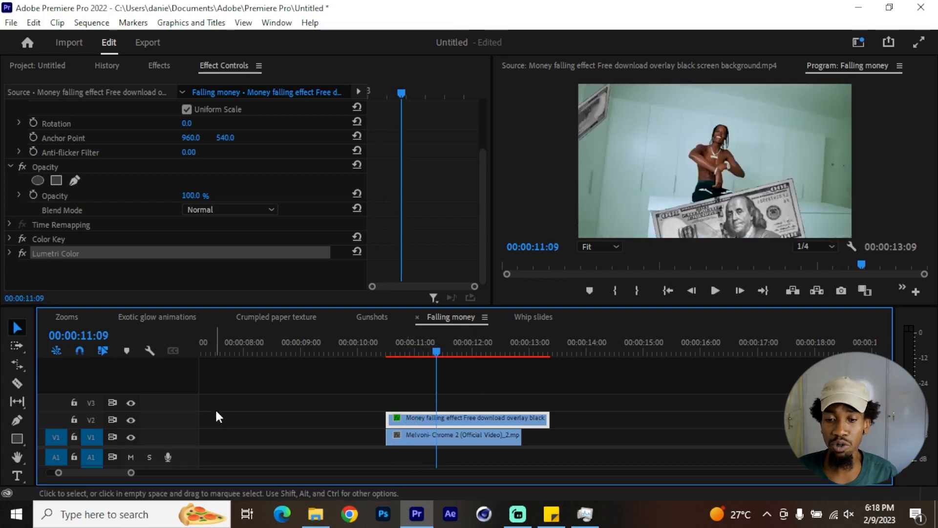
left_click(522, 408)
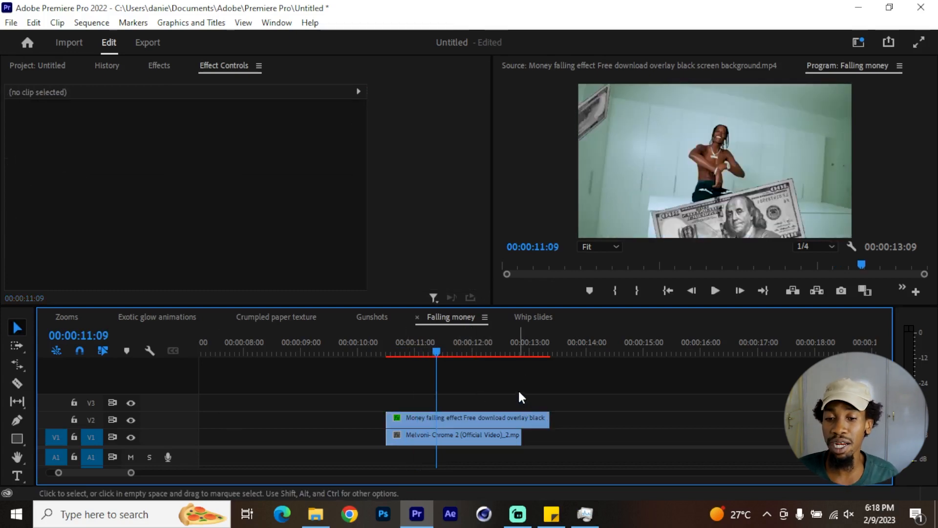
Step: Speed up the money overlay by rate-stretching its end inward to a duration of 00:00:01:16
left_click(527, 419)
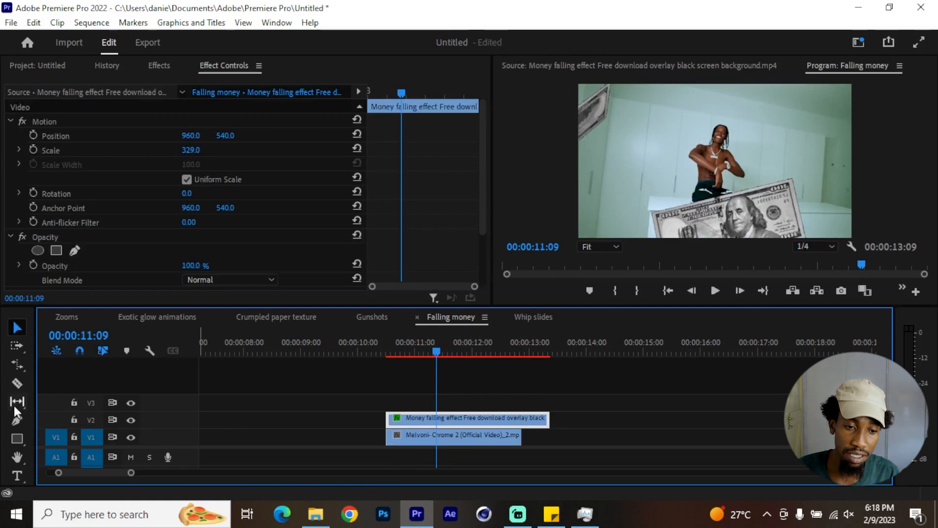
key("r")
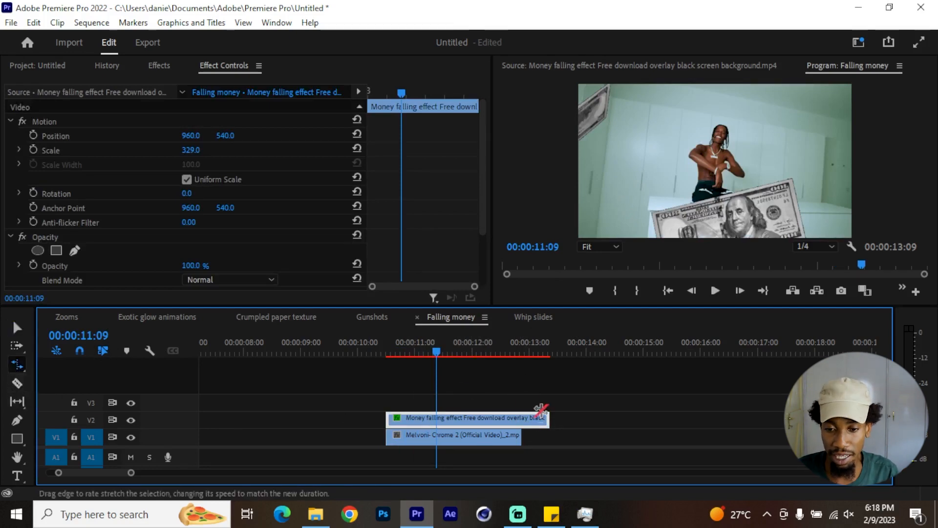
left_click_drag(549, 418, 482, 419)
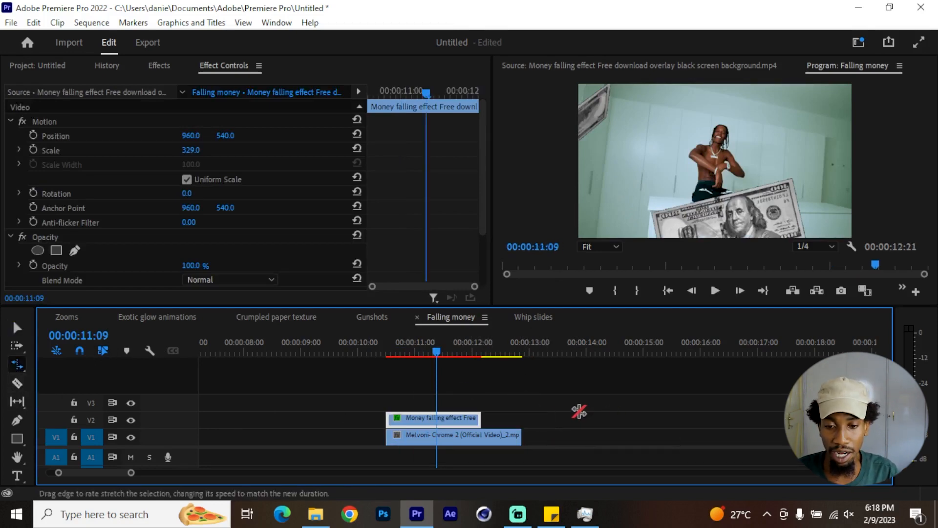
key("v")
Step: Check the Speed/Duration settings of the money overlay
right_click(441, 419)
left_click(477, 418)
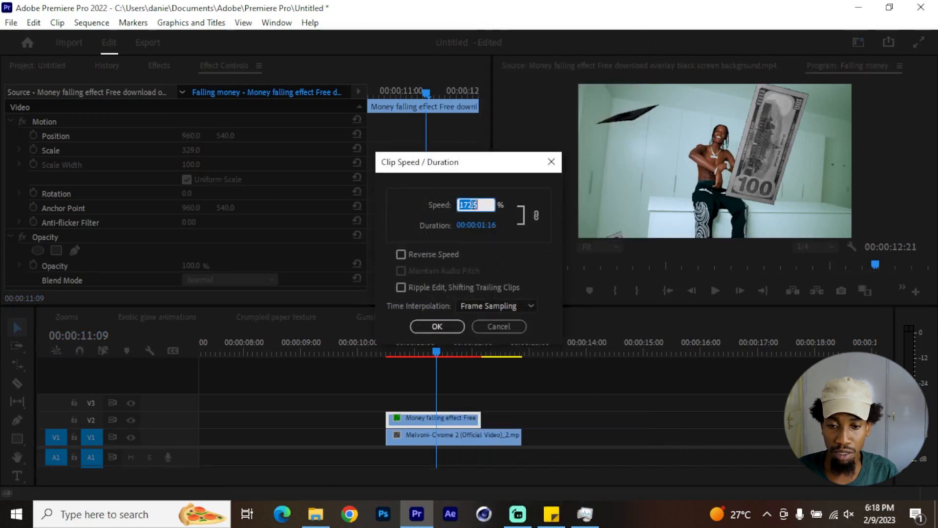
left_click(500, 326)
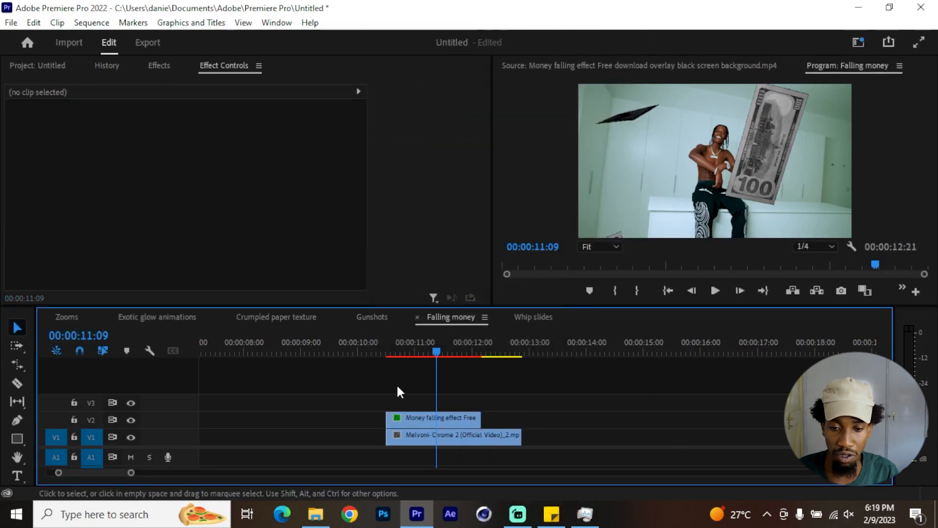
Step: Extend the money overlay's end to match the end of the underlying video clip, and scrub through the shot
left_click(469, 417)
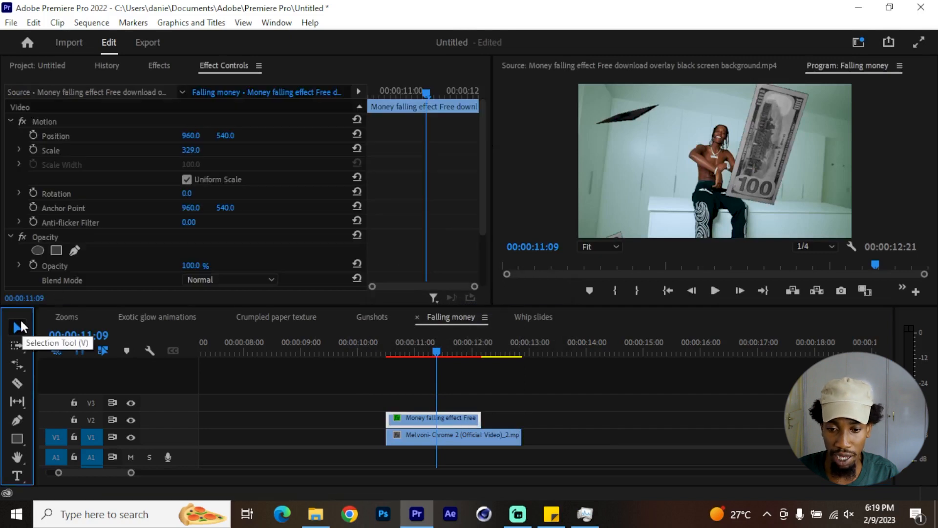
left_click_drag(480, 420, 522, 419)
left_click(393, 343)
left_click_drag(445, 348, 438, 347)
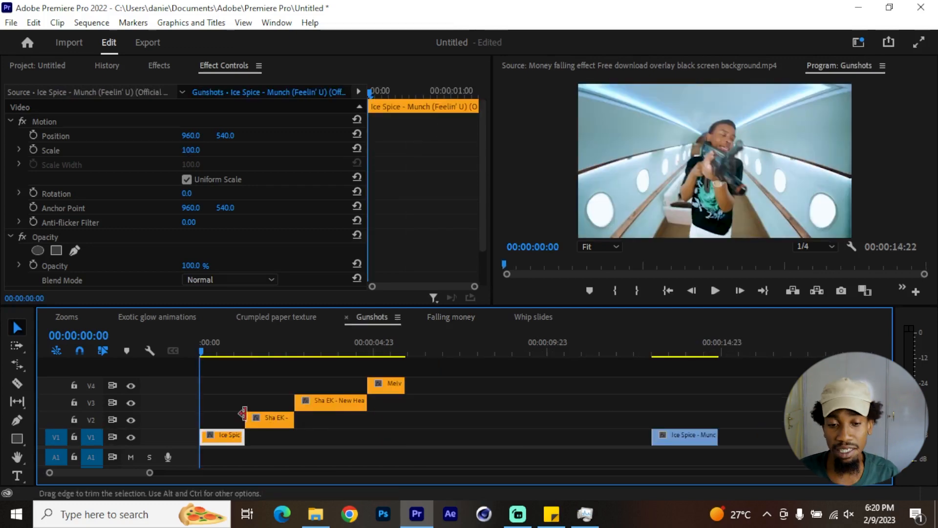
Step: Play the Gunshots sequence and scrub to the muzzle flash at 00:00:01:13 in the second example clip
scroll(300, 414, "up", 3)
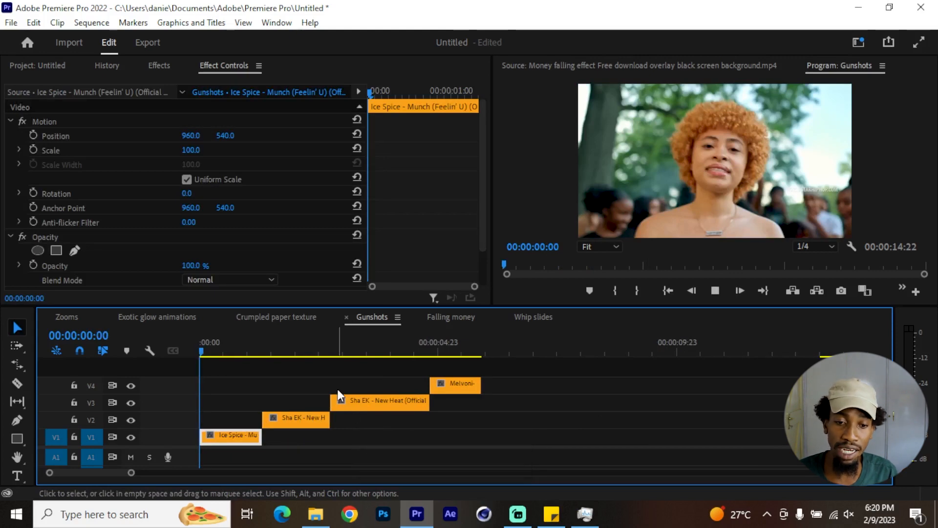
key("space")
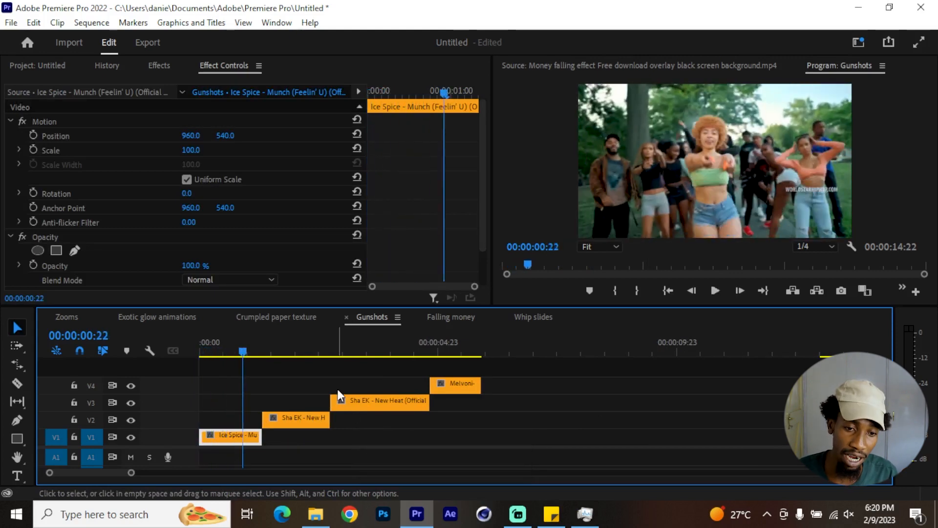
left_click_drag(233, 349, 274, 352)
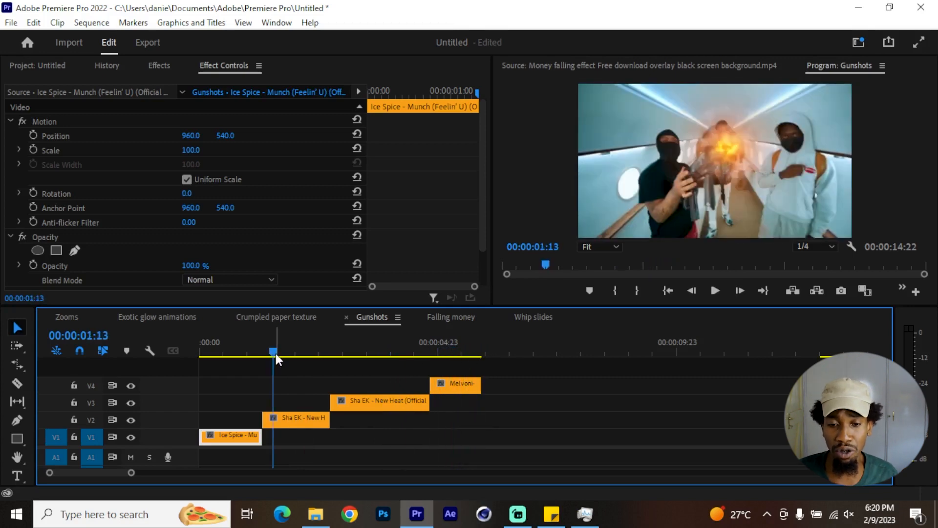
left_click(306, 384)
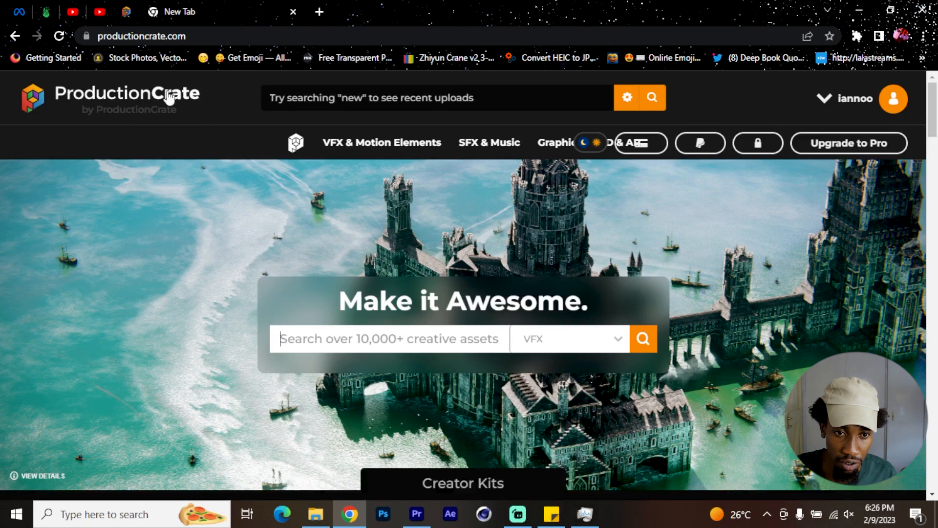
Step: On the ProductionCrate website in the browser, open the Muzzle Flashes category and its Multi Point + Auto collection
mouse_move(873, 98)
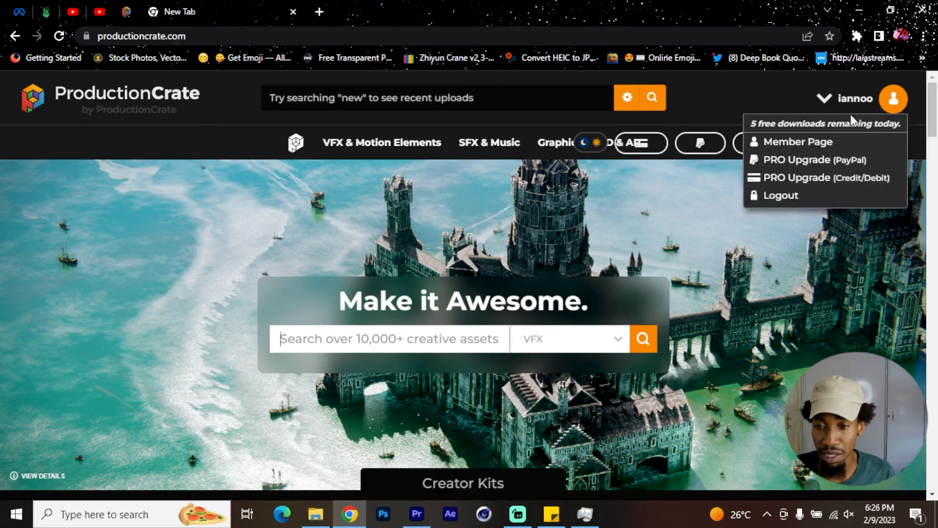
scroll(415, 181, "down", 1)
scroll(404, 172, "up", 1)
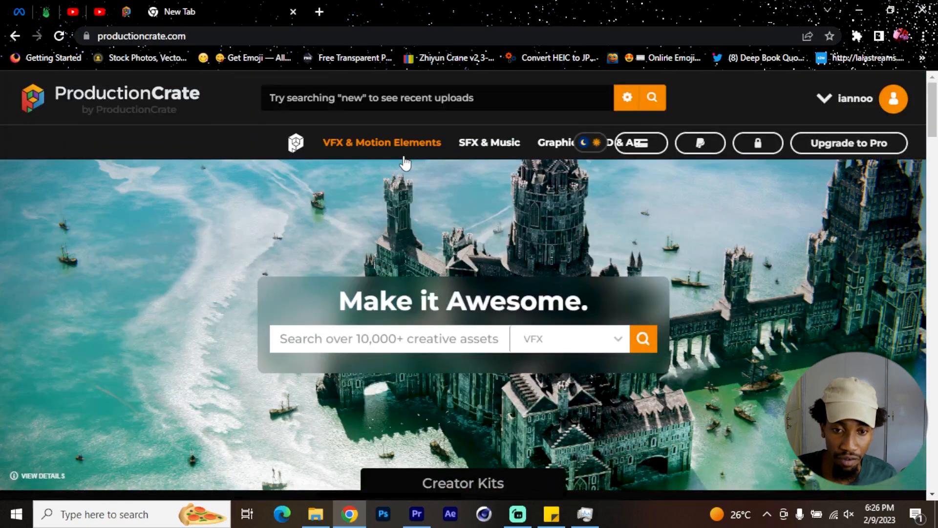
mouse_move(399, 142)
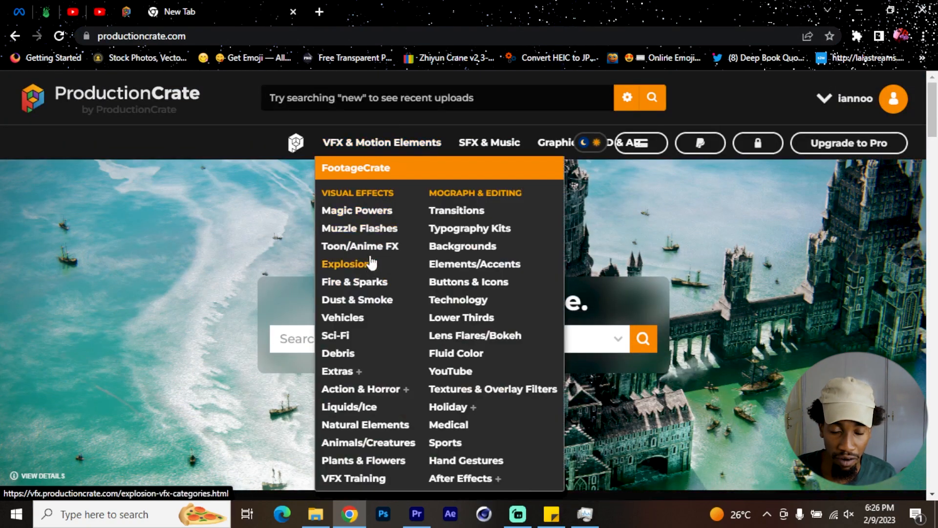
left_click(372, 229)
scroll(482, 286, "down", 1)
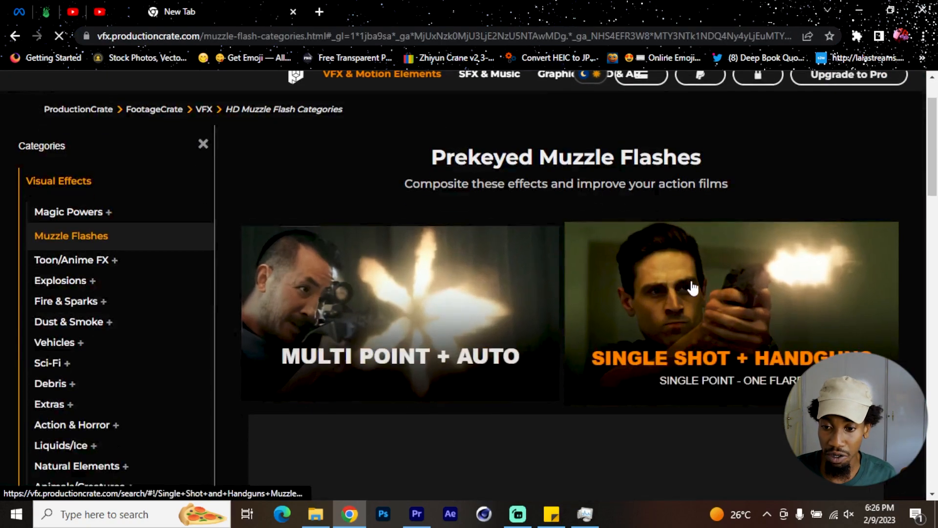
middle_click(759, 321)
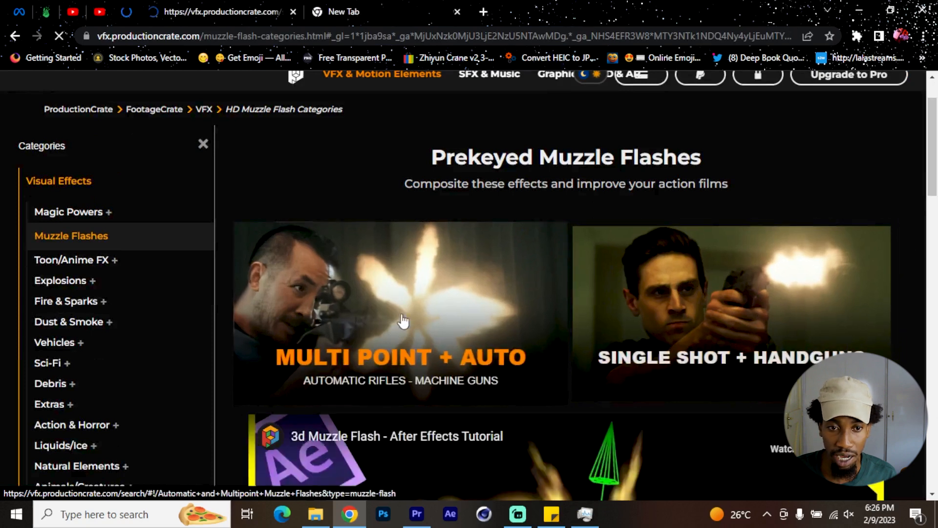
left_click(430, 279)
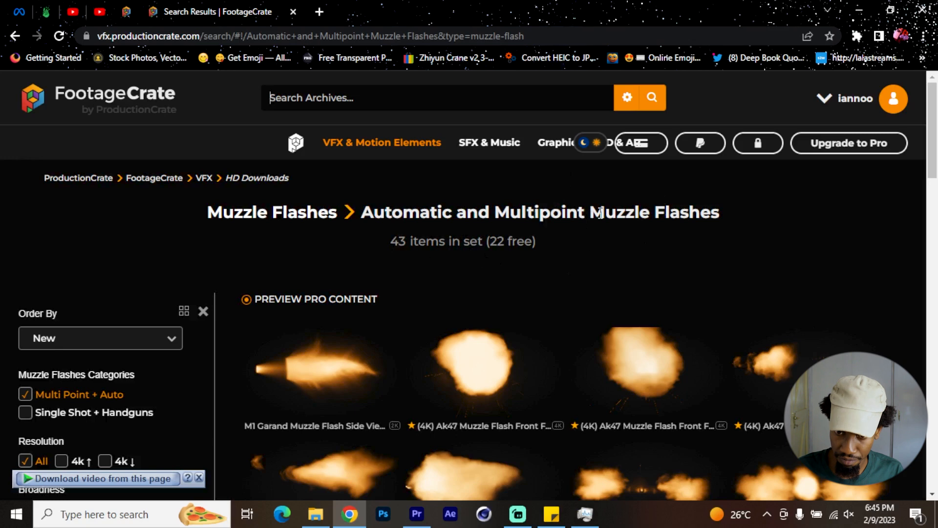
Step: Browse the muzzle flash collection and preview Four Point Muzzle Flash Single With Shell and Muzzle Flash - Automatic Burst 2
scroll(571, 307, "down", 4)
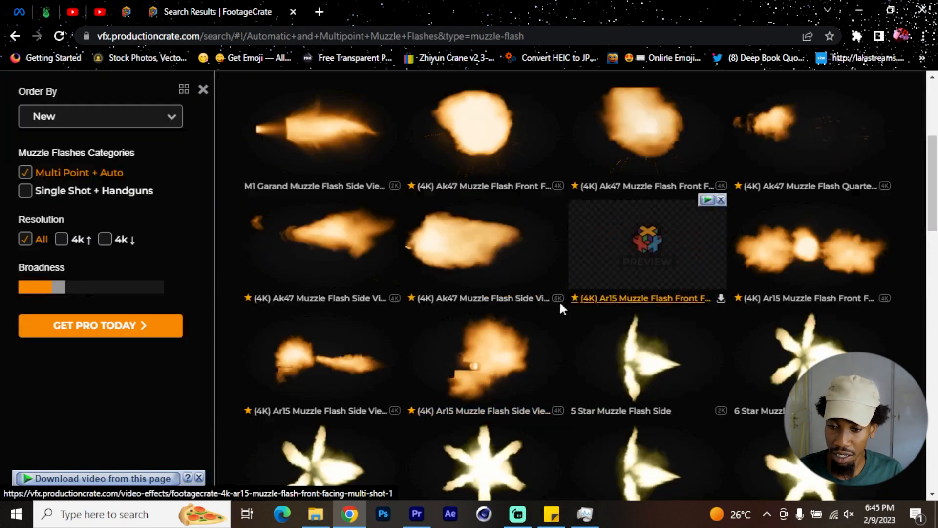
left_click_drag(936, 178, 936, 380)
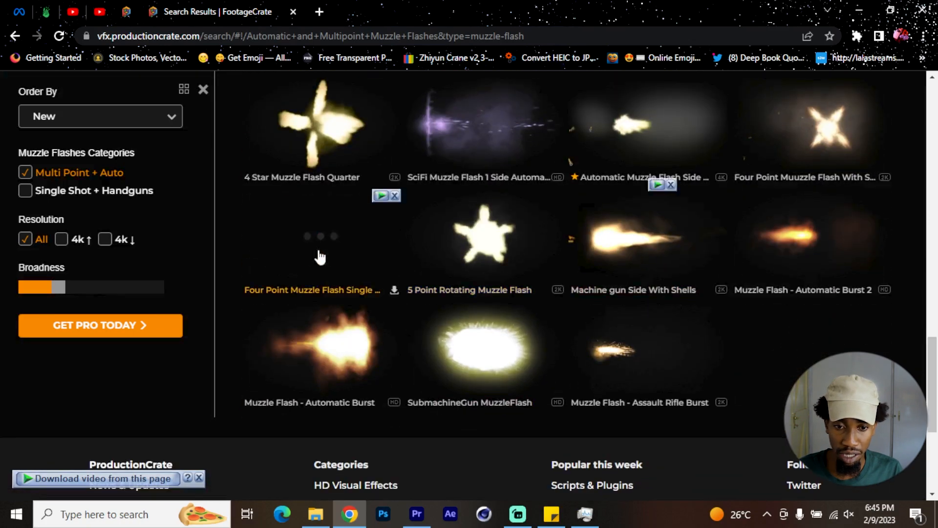
left_click(329, 250)
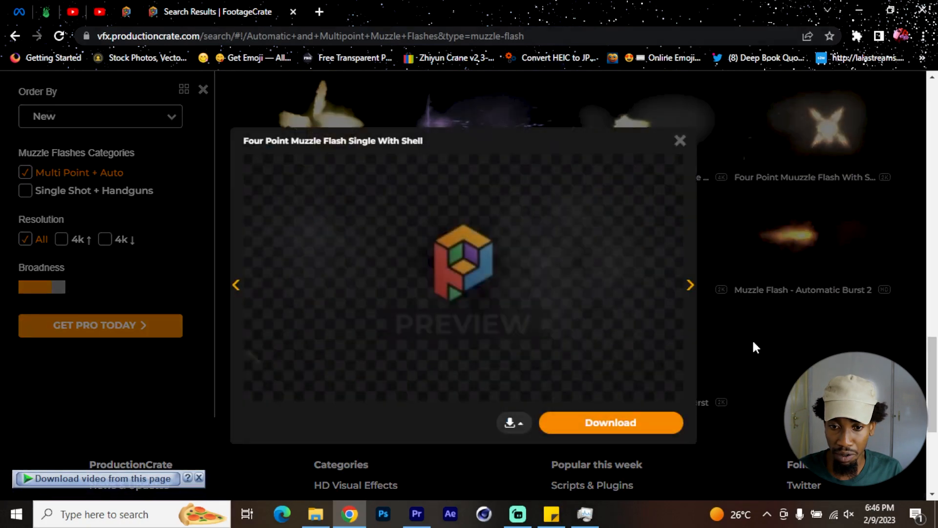
scroll(754, 340, "up", 3)
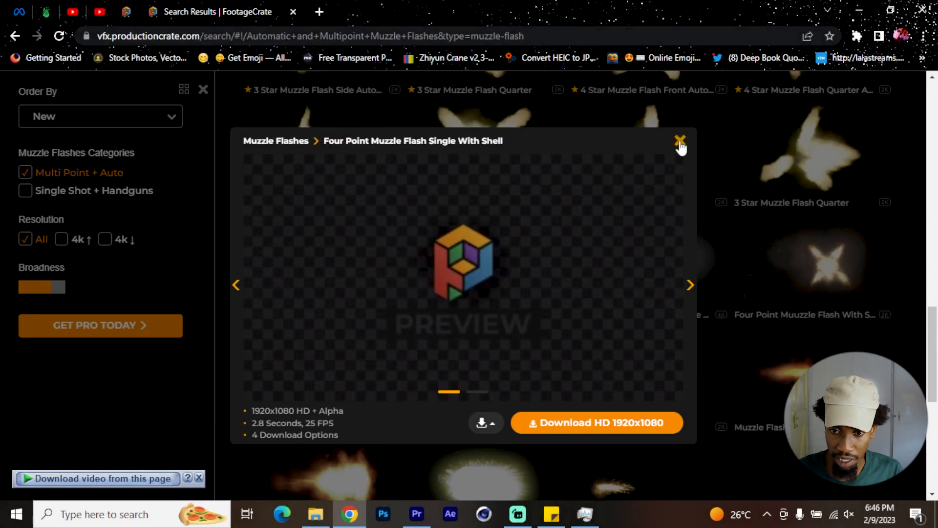
left_click(680, 141)
left_click(812, 381)
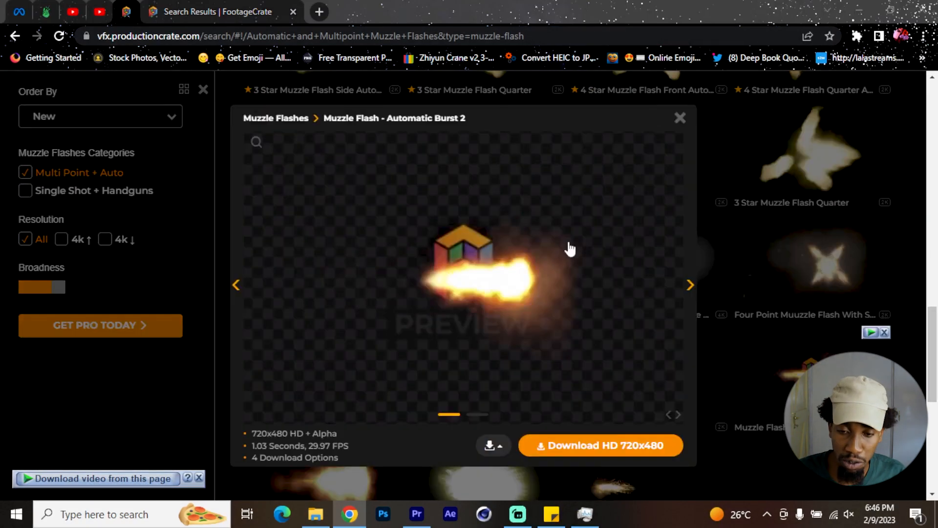
left_click(450, 332)
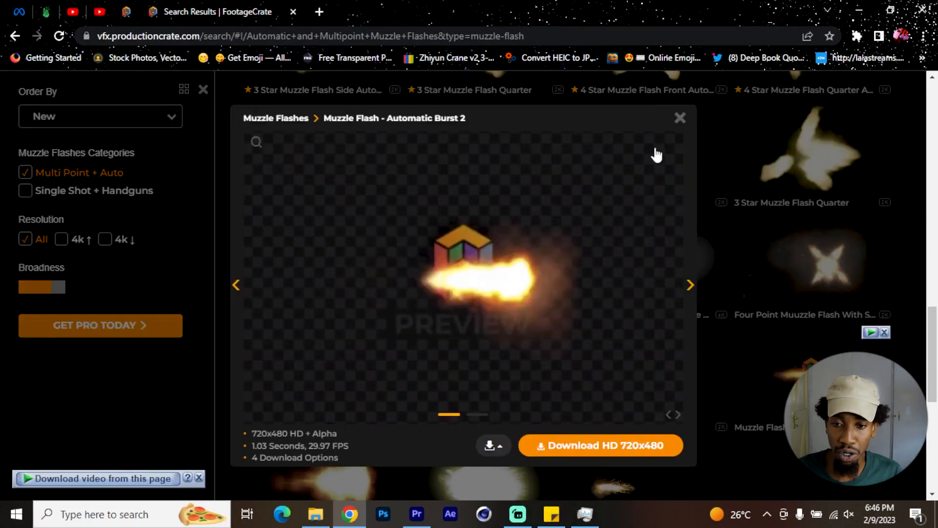
left_click(680, 118)
Step: Download the 3 Star Muzzle Flash Front clip in HD 1920x1080, and close its preview
scroll(936, 418, "down", 4)
left_click_drag(937, 419, 932, 141)
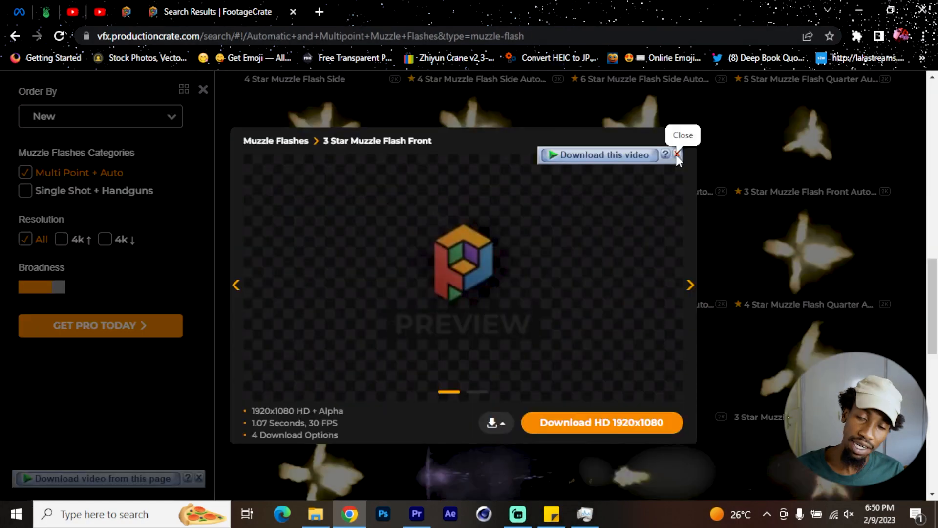
left_click(615, 424)
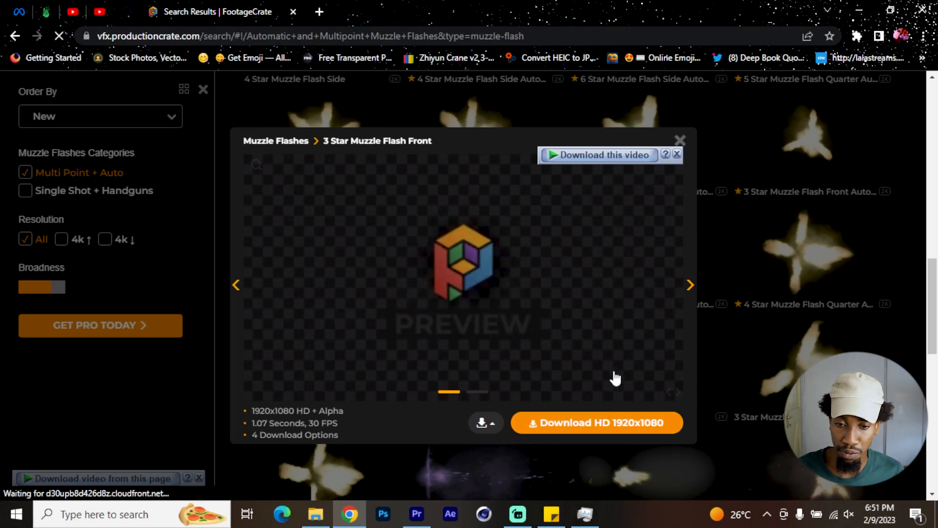
left_click(680, 140)
Step: Import the downloaded 3-star, 4-star and four-point-with-shell muzzle flash clips from the Downloads Video folder into the Premiere Pro project
left_click(577, 153)
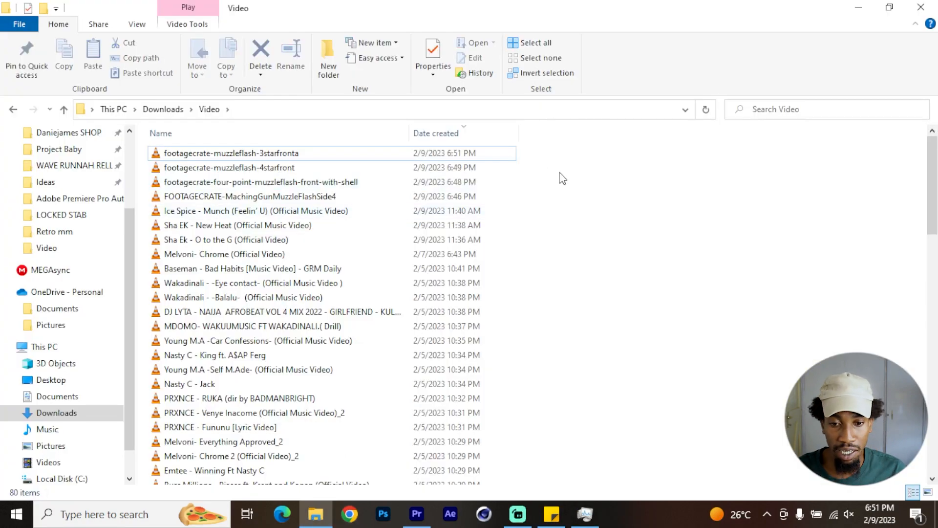
left_click_drag(561, 174, 379, 205)
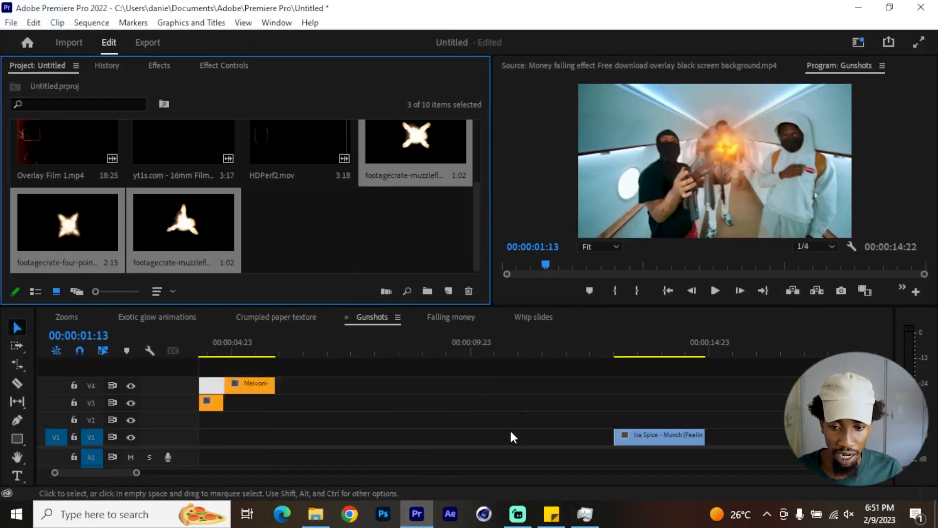
Step: Place a short piece of the four-star muzzle flash on V2 above the Ice Spice clip, starting at 00:00:13:20
scroll(507, 375, "down", 3)
mouse_move(556, 351)
left_mouse_down()
mouse_move(579, 353)
mouse_move(571, 356)
left_mouse_up()
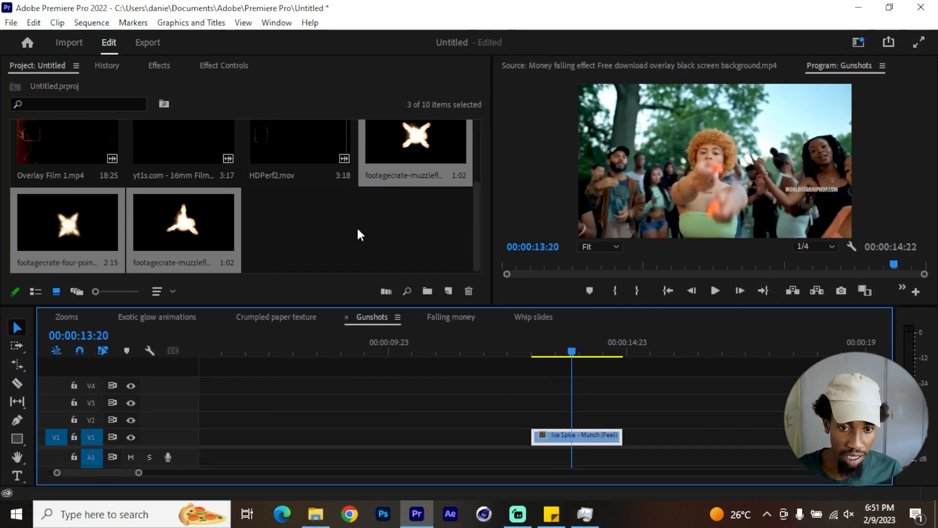
left_click(358, 229)
left_click_drag(432, 315, 581, 420)
left_click(578, 353)
mouse_move(580, 352)
left_mouse_down()
mouse_move(564, 352)
mouse_move(576, 353)
left_mouse_up()
key("=")
Step: Duplicate the short muzzle flash onto V3 and align the copy's start with 00:00:13:23
left_click_drag(659, 418, 604, 408)
key("=")
key("=")
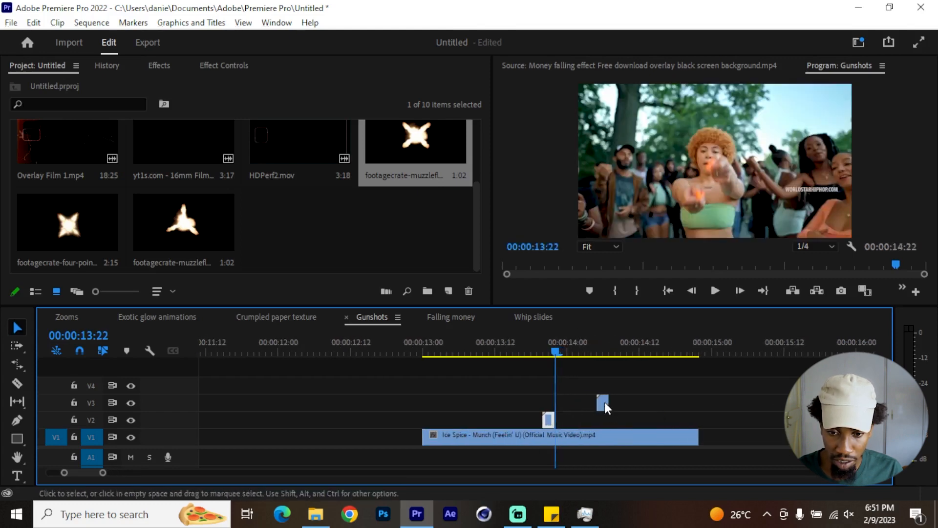
mouse_move(553, 356)
left_mouse_down()
mouse_move(544, 349)
mouse_move(560, 353)
left_mouse_up()
left_click_drag(605, 403, 569, 402)
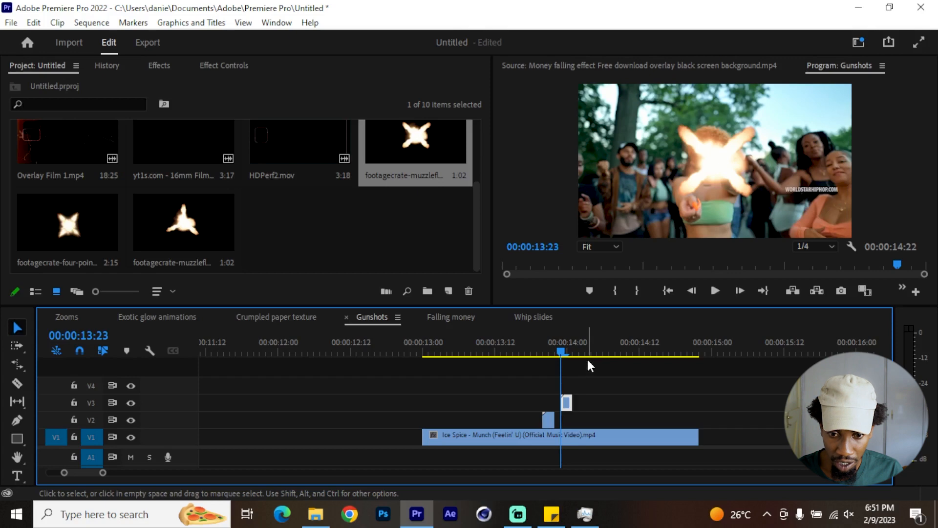
Step: Play back the Ice Spice shot with both muzzle flashes, and return the playhead to 00:00:13:20
key("shift+5")
mouse_move(187, 136)
left_mouse_down()
mouse_move(229, 136)
mouse_move(194, 151)
left_mouse_up()
left_click(525, 345)
key("space")
left_click_drag(517, 347, 489, 350)
key("space")
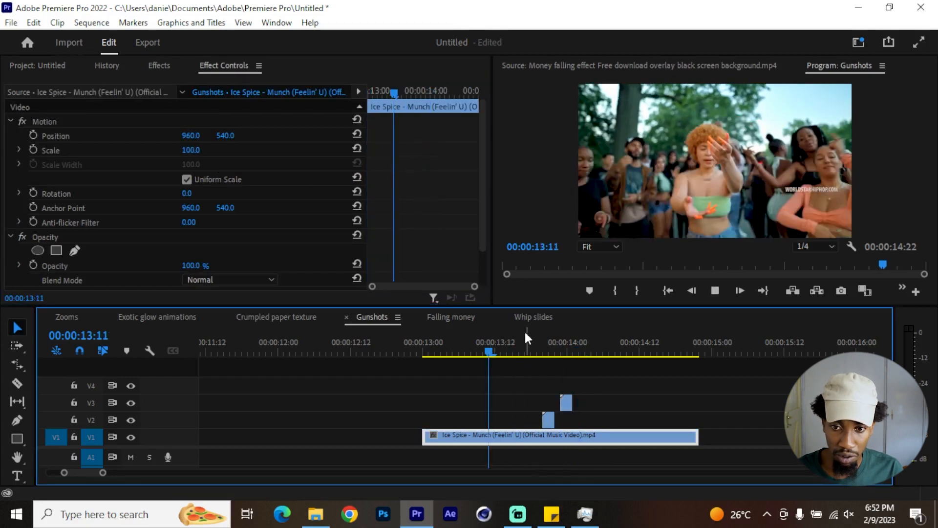
key("space")
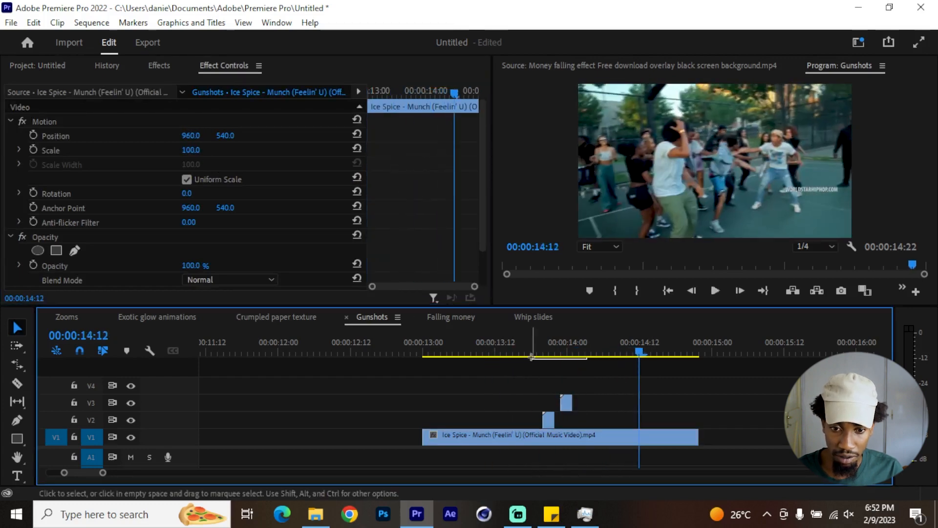
left_click(533, 345)
key("space")
left_click(549, 348)
mouse_move(550, 347)
left_mouse_down()
mouse_move(574, 347)
mouse_move(547, 348)
left_mouse_up()
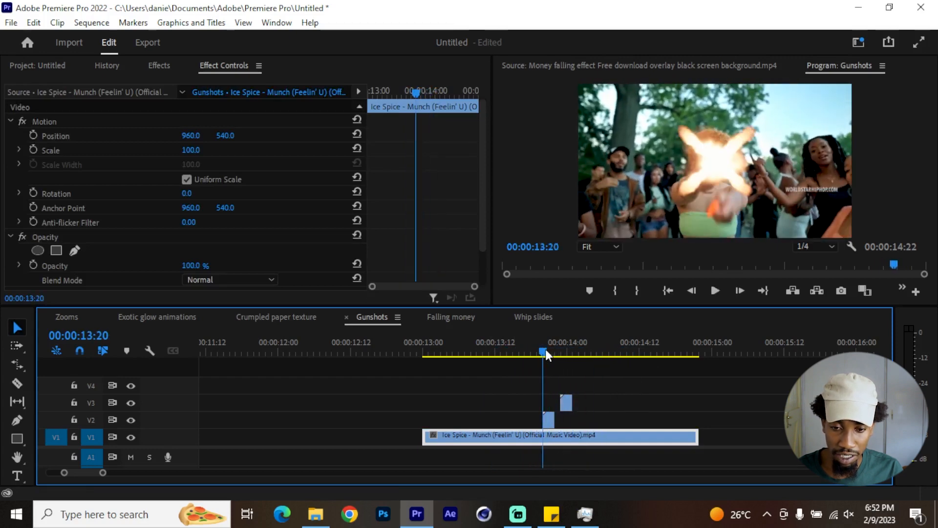
Step: Create a new adjustment layer in the project with the default video settings
scroll(560, 374, "up", 3)
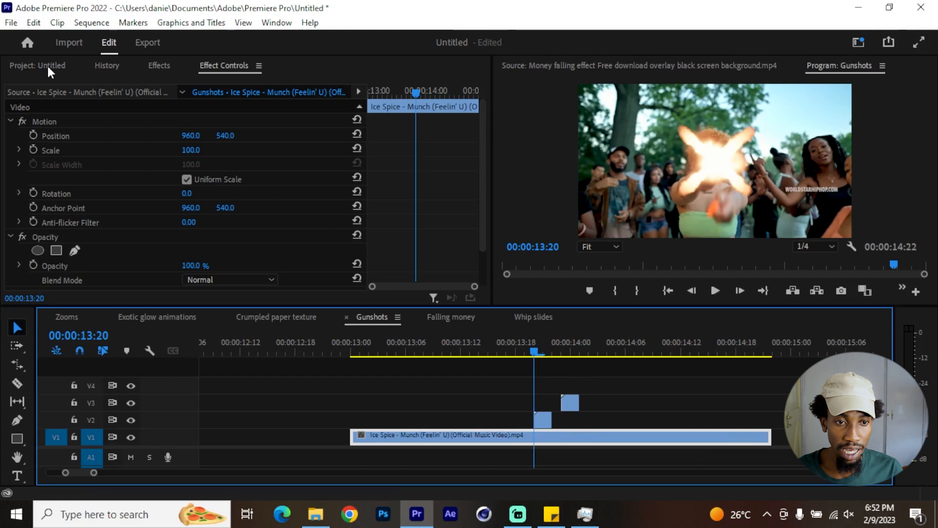
left_click(47, 66)
left_click(449, 290)
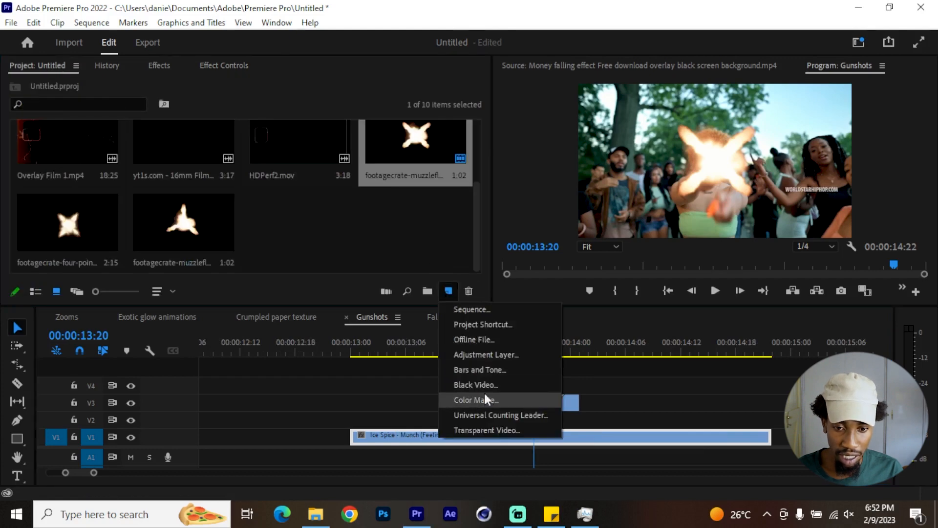
left_click(479, 357)
left_click(510, 308)
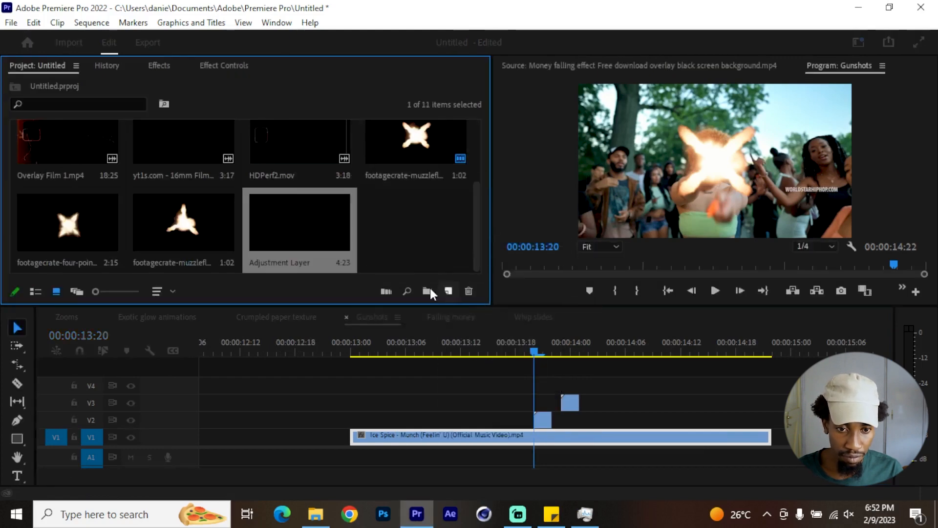
Step: Place the adjustment layer on V4 at 00:00:13:20 and cut it off where the second muzzle flash ends
left_click_drag(283, 209, 544, 386)
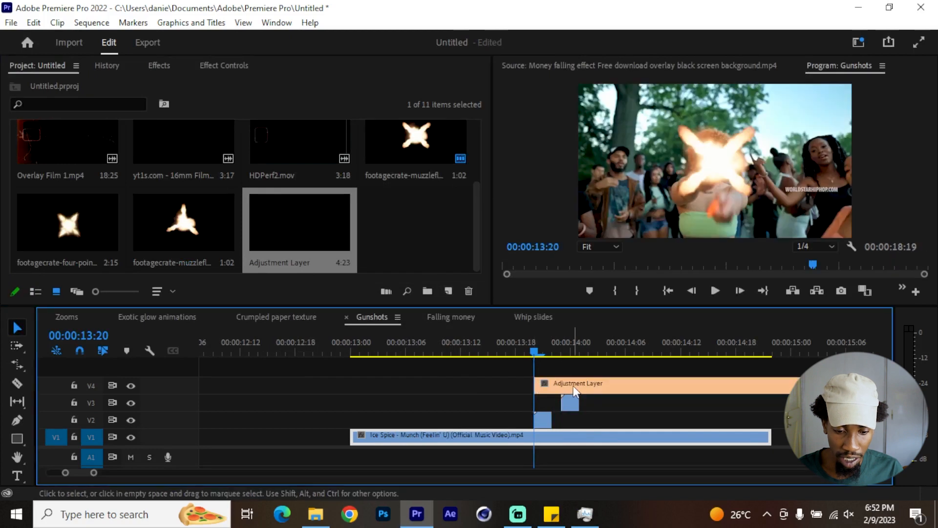
key("c")
left_click(580, 382)
key("v")
left_click(599, 382)
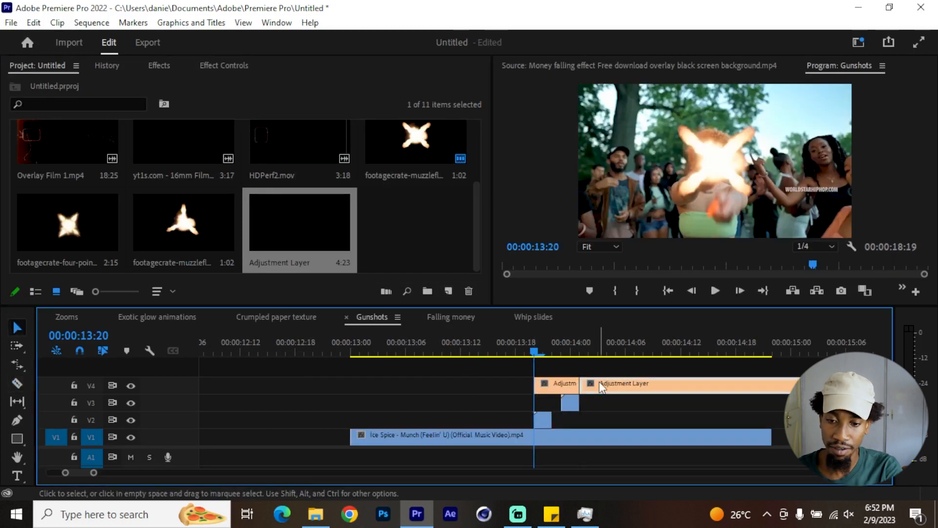
key("Delete")
Step: Brighten the adjustment layer with Lumetri Color, setting Exposure to 2.8 and Highlights to 26.6
key("shift+7")
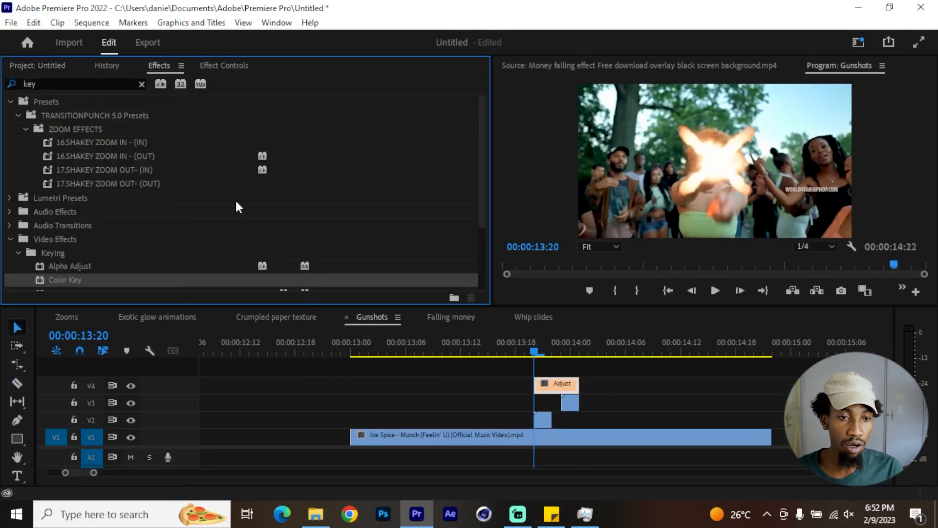
left_click(277, 23)
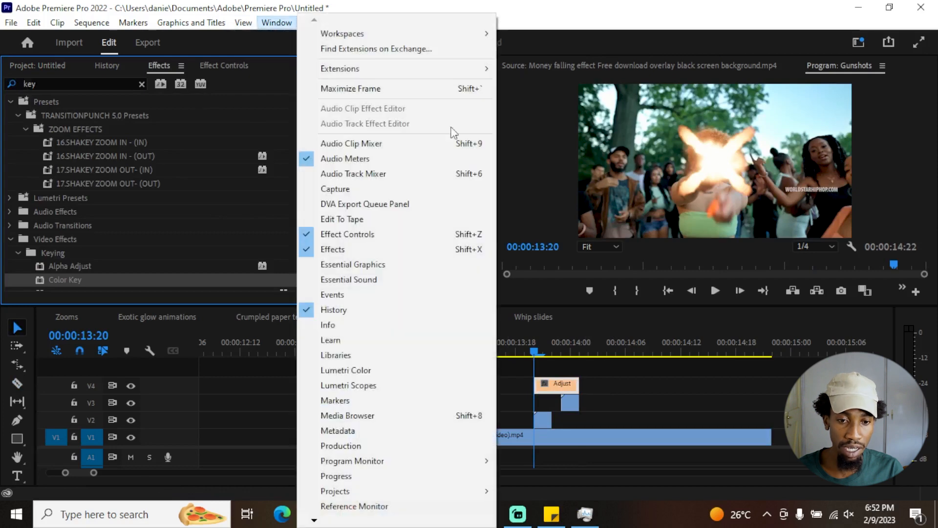
left_click(389, 370)
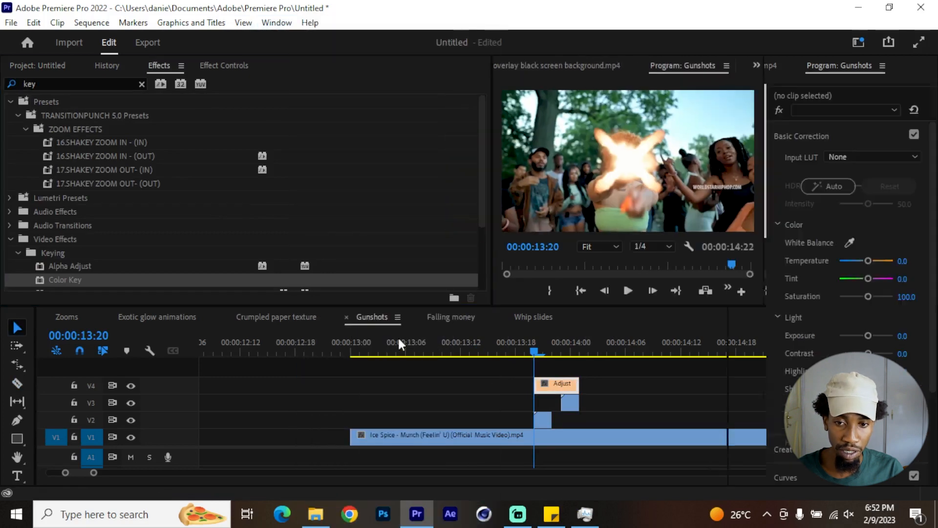
scroll(775, 365, "down", 3)
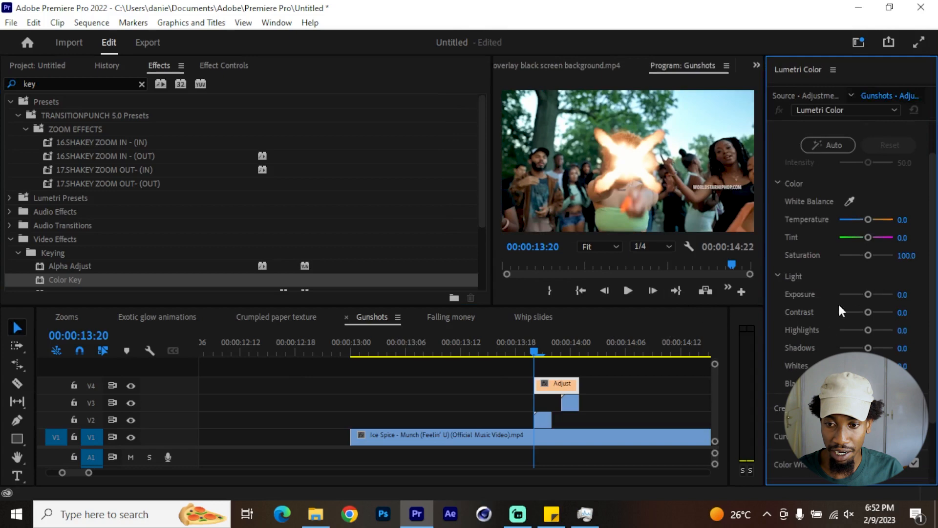
left_click_drag(868, 294, 882, 294)
mouse_move(868, 330)
left_mouse_down()
mouse_move(852, 330)
mouse_move(874, 329)
left_mouse_up()
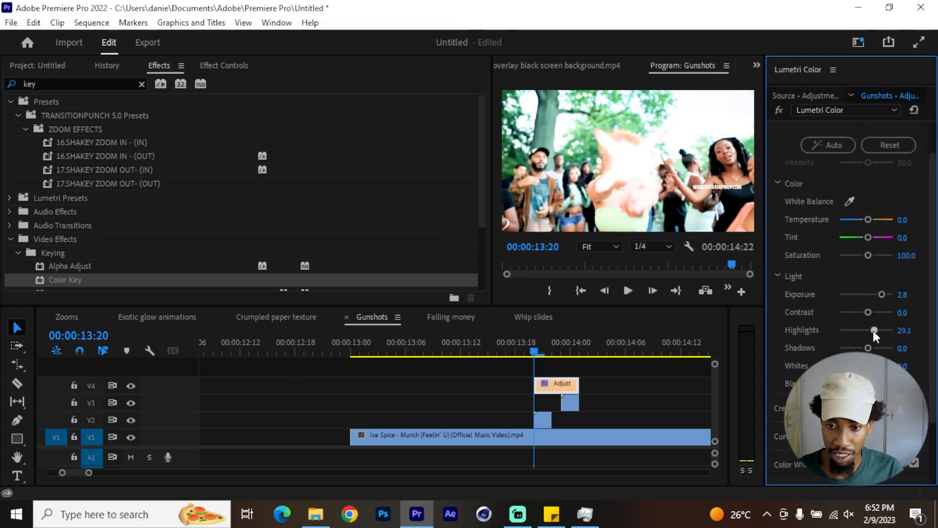
Step: Turn on keyframing for Exposure and Highlights on the adjustment layer at 00:00:13:20
left_click(602, 367)
left_click(548, 386)
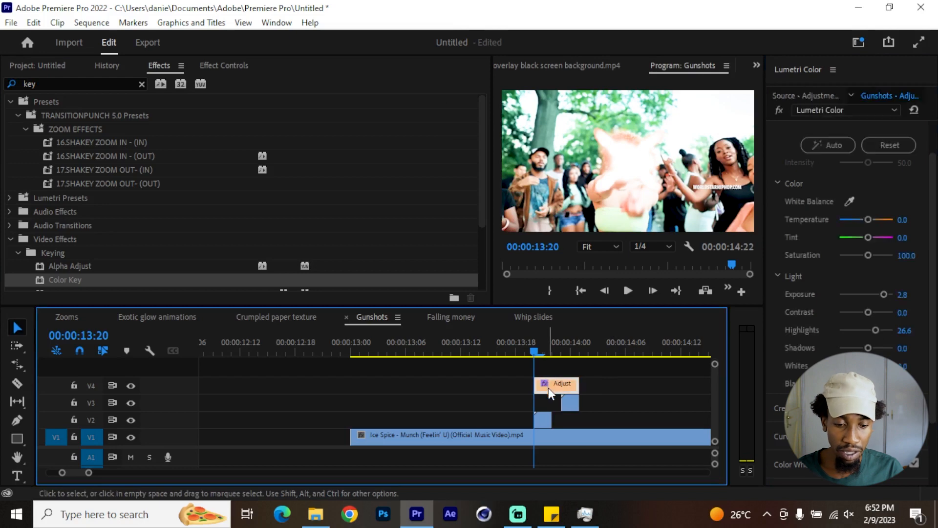
left_click(224, 65)
scroll(408, 235, "down", 5)
left_click(20, 180)
scroll(112, 217, "down", 3)
scroll(98, 230, "down", 1)
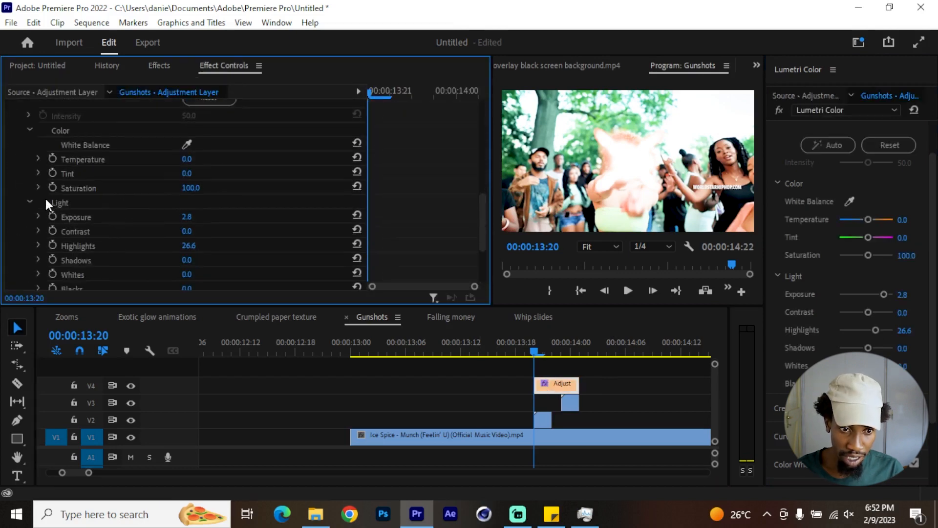
left_click(52, 216)
left_click(52, 245)
scroll(164, 240, "down", 1)
scroll(162, 223, "up", 3)
scroll(167, 239, "down", 2)
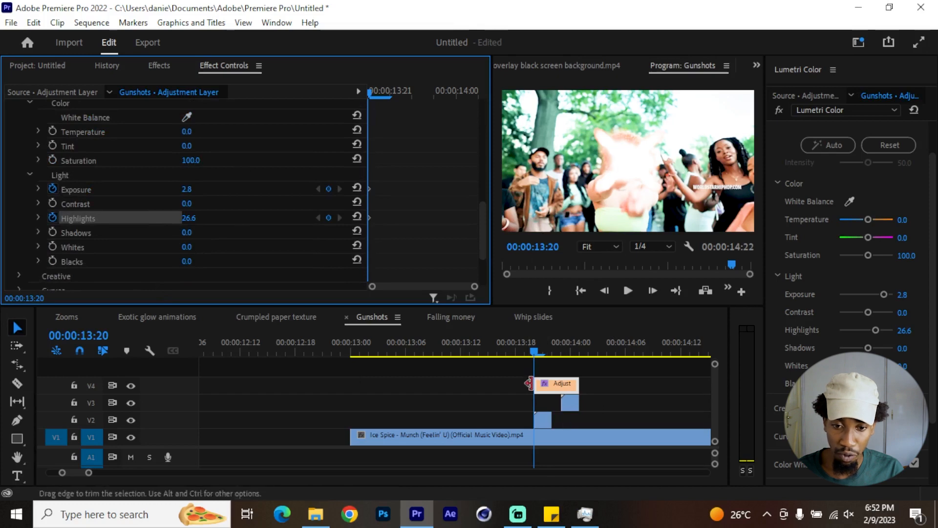
Step: Extend the adjustment layer's start back to 00:00:13:19 and reset Exposure and Highlights to 0 on that frame
left_click_drag(535, 383, 524, 383)
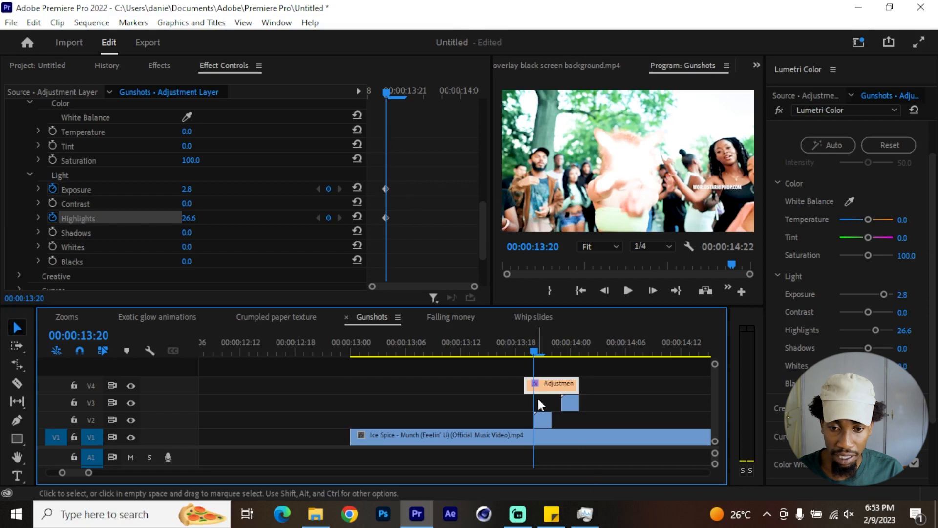
left_click(543, 421)
key("=")
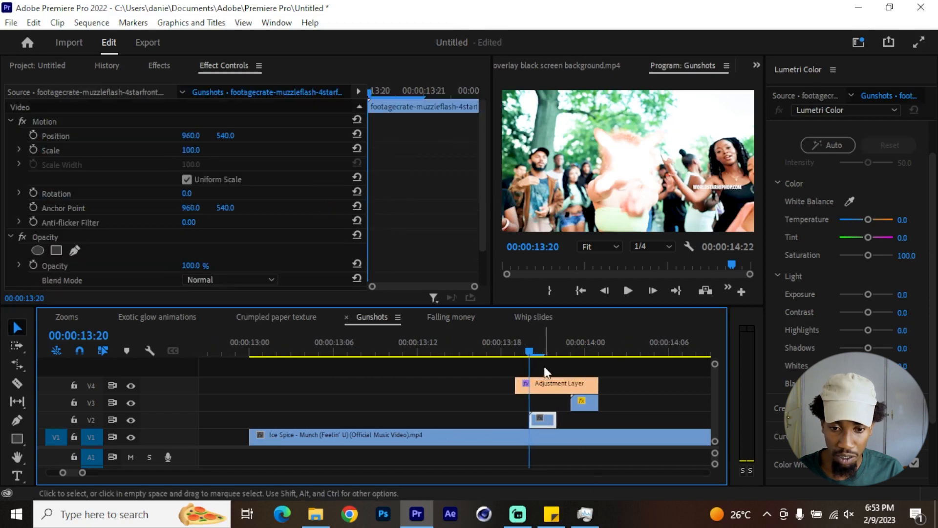
left_click(545, 383)
scroll(406, 206, "down", 5)
scroll(484, 186, "down", 5)
left_click(516, 352)
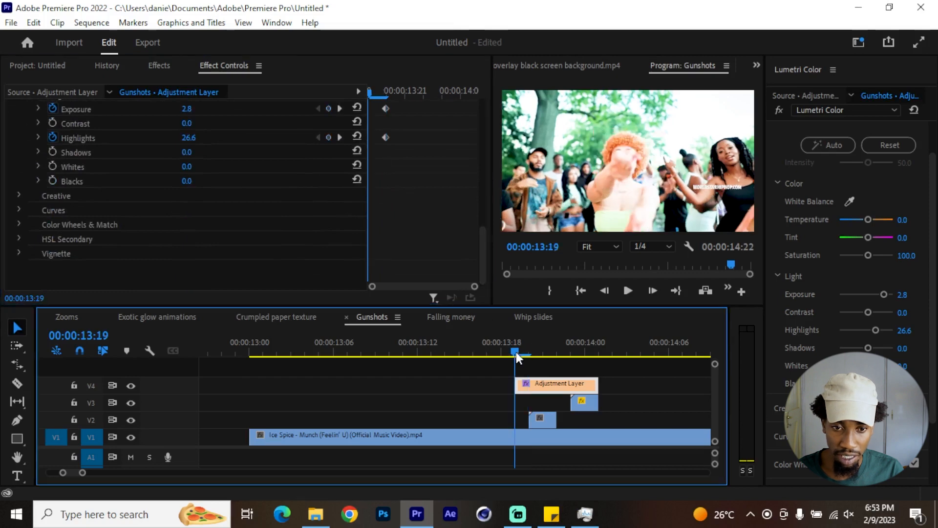
scroll(412, 204, "up", 4)
left_click(357, 204)
left_click(357, 233)
Step: Reset the adjustment layer's Exposure and Highlights to 0 at 00:00:13:21
left_click_drag(524, 341, 549, 352)
left_click(548, 384)
scroll(445, 230, "down", 6)
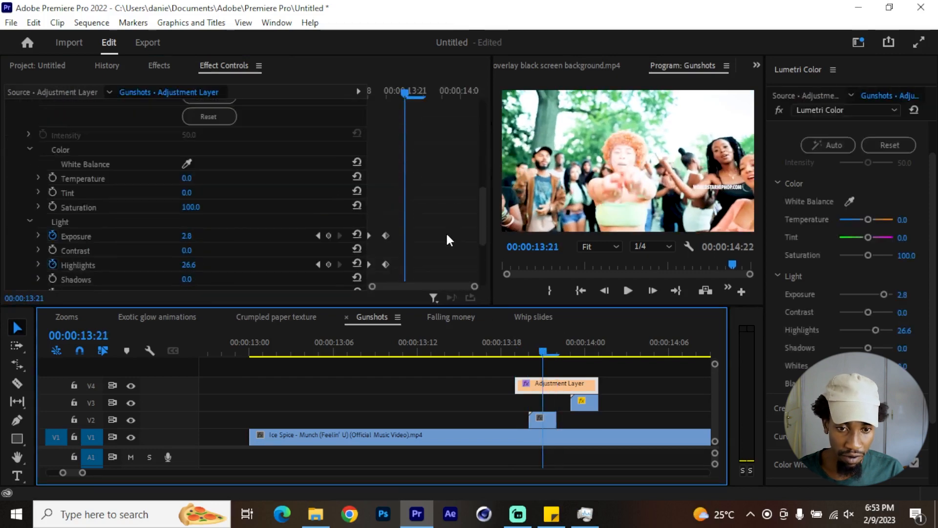
left_click(357, 166)
left_click(357, 194)
Step: Copy the bright Exposure and Highlights keyframes from 00:00:13:20 to the second flash at 00:00:13:23
left_click_drag(497, 352, 571, 350)
left_click(571, 386)
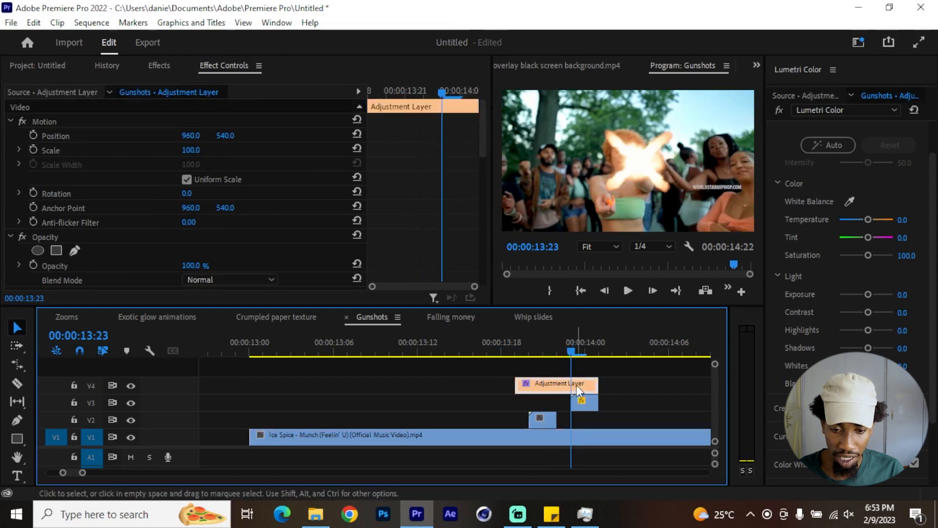
scroll(433, 234, "down", 5)
scroll(320, 230, "down", 2)
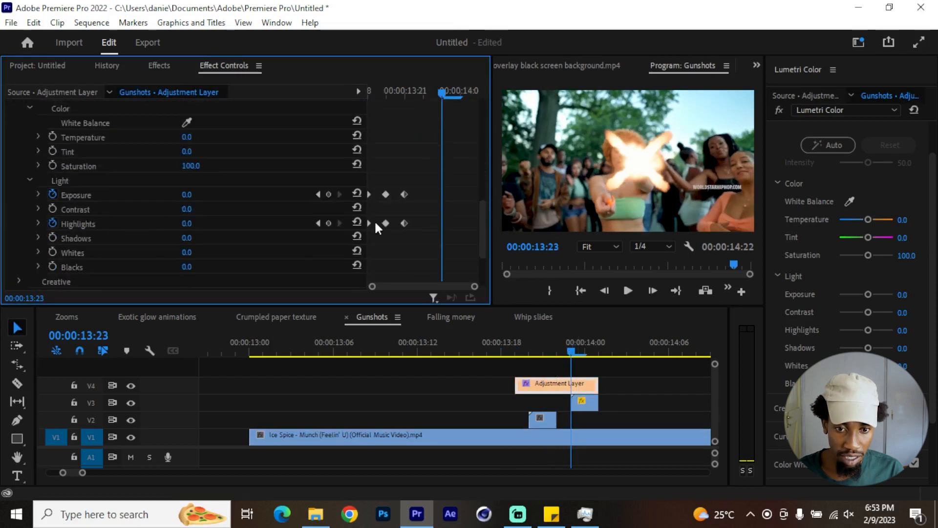
left_click_drag(395, 176, 383, 262)
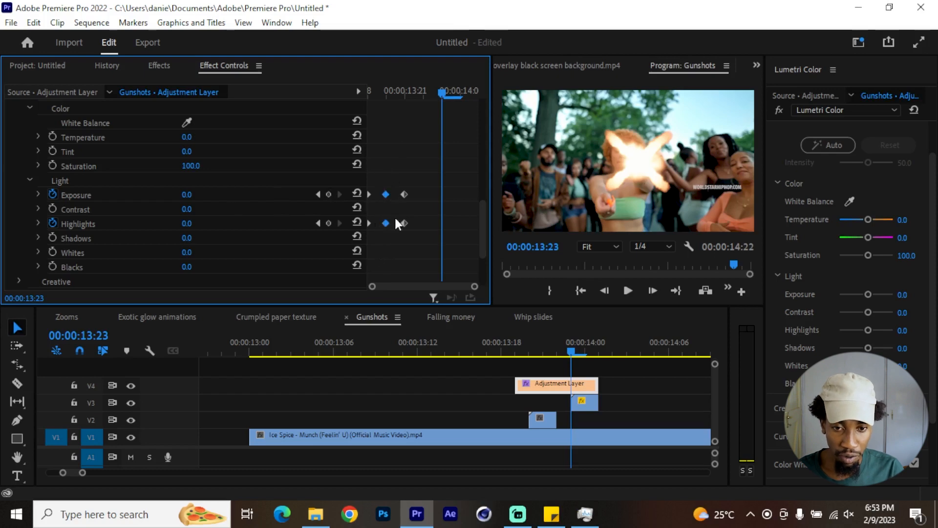
key("ctrl+c")
key("ctrl+v")
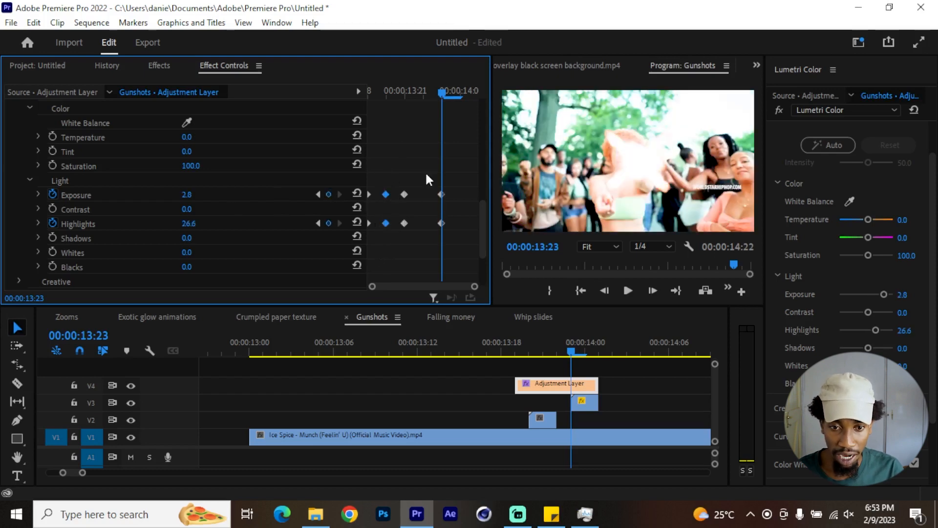
Step: Copy the zero-value Exposure and Highlights keyframes from 00:00:13:21 to 00:00:13:22
mouse_move(443, 93)
left_mouse_down()
mouse_move(406, 90)
mouse_move(427, 94)
left_mouse_up()
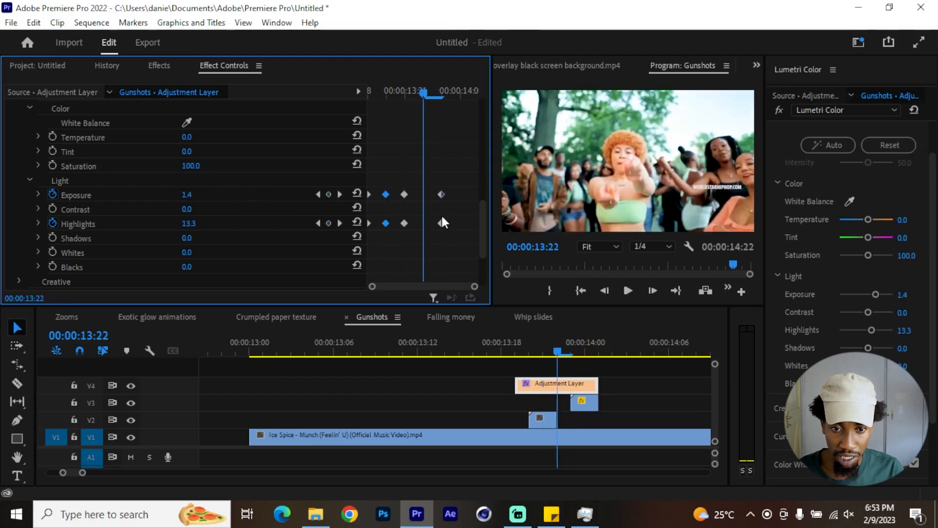
left_click_drag(414, 172, 402, 246)
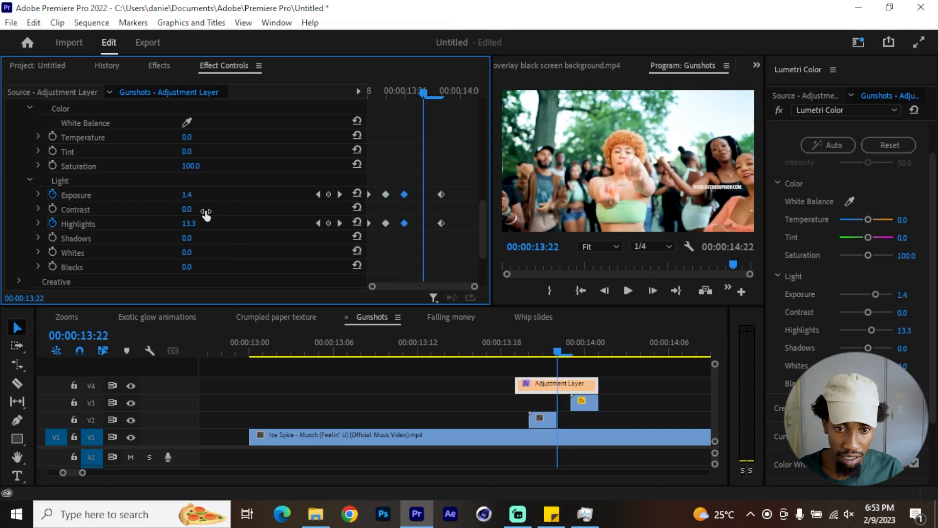
key("ctrl+v")
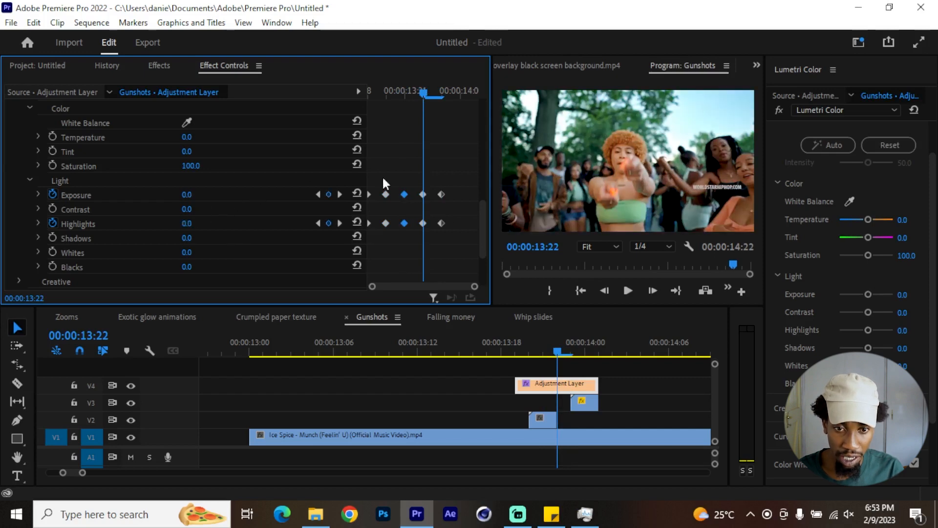
Step: Scrub across both exposure flashes on the adjustment layer and close Lumetri Color
left_click(398, 91)
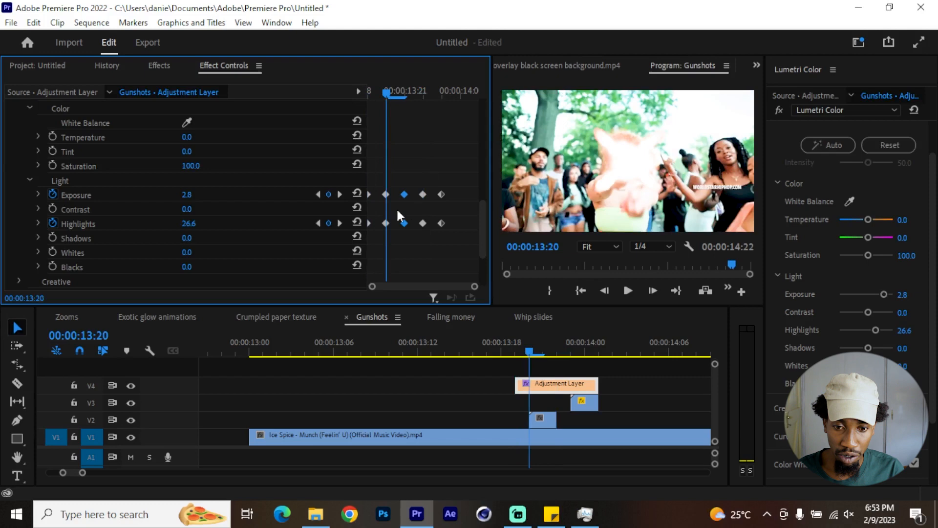
left_click_drag(543, 349, 586, 348)
right_click(800, 69)
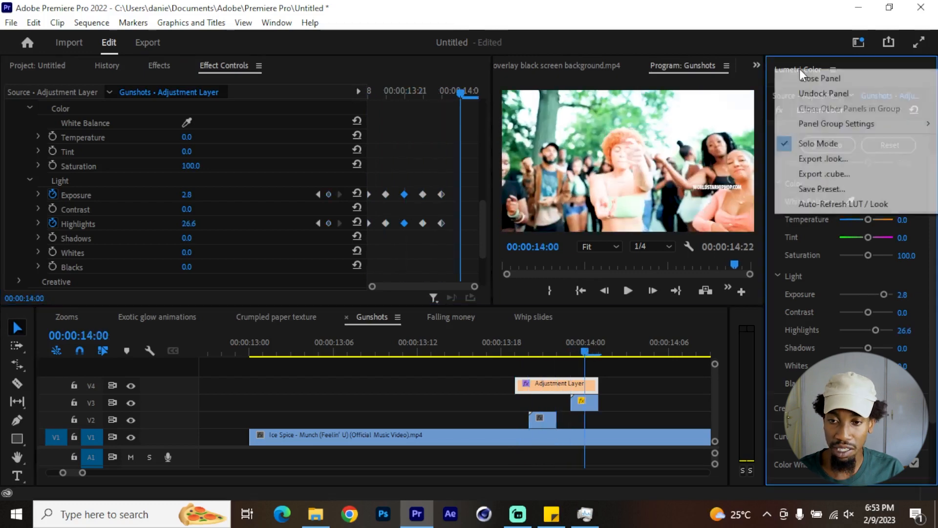
left_click(823, 76)
scroll(593, 407, "down", 3)
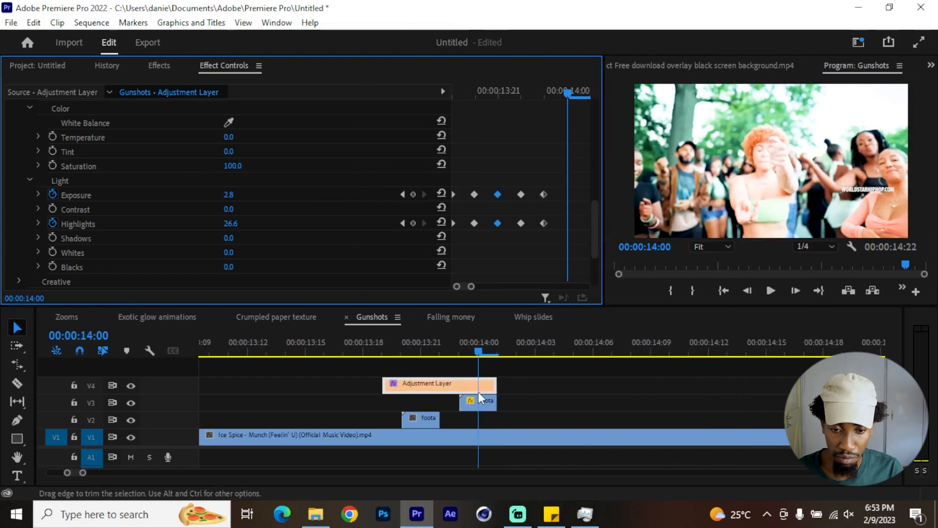
Step: Play back the Ice Spice shot with the muzzle flashes and the keyframed brightness
left_click(267, 348)
scroll(361, 369, "down", 2)
key("space")
scroll(492, 384, "down", 2)
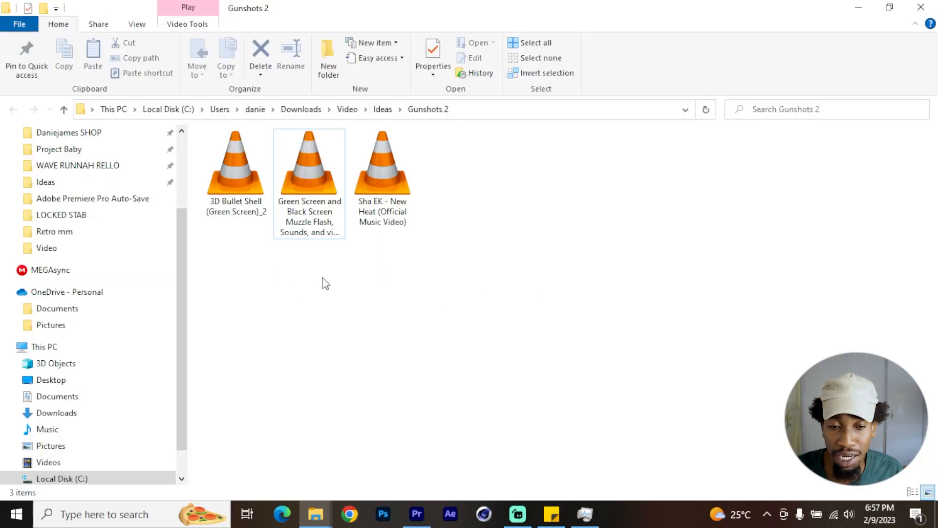
Step: Import the Green Screen and Black Screen Muzzle Flash video and place its gunshot sound from about 00:00:08:05 on A1
left_click(309, 180)
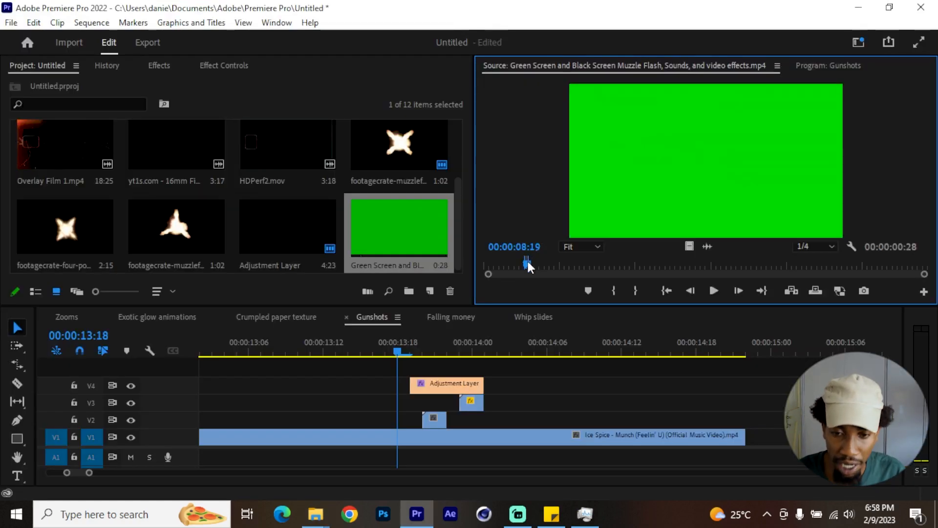
left_click_drag(527, 264, 525, 264)
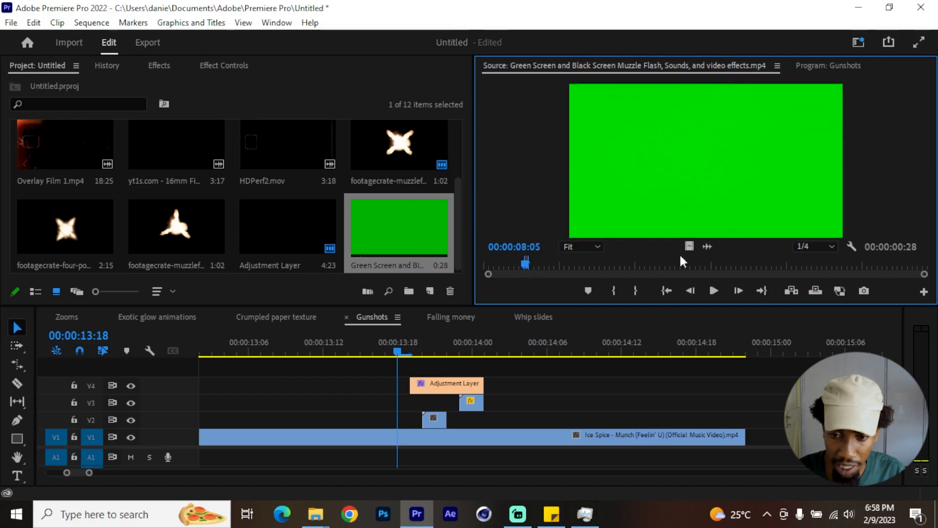
left_click_drag(558, 309, 423, 459)
Step: Retrim the gunshot sound on A1 to start at 00:00:13:20 and duplicate it onto A2 under the second flash at 00:00:13:23
left_click_drag(175, 446, 179, 400)
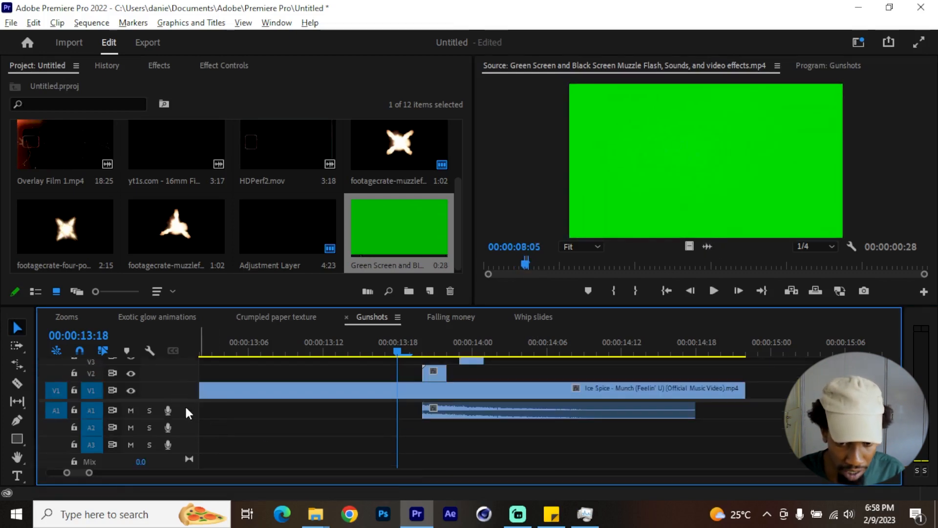
double_click(186, 409)
left_click_drag(424, 422, 369, 421)
mouse_move(418, 416)
left_mouse_down()
mouse_move(469, 413)
mouse_move(436, 415)
left_mouse_up()
left_click_drag(419, 350, 423, 350)
left_click_drag(400, 411, 423, 410)
scroll(437, 416, "down", 2)
left_click_drag(184, 400, 184, 412)
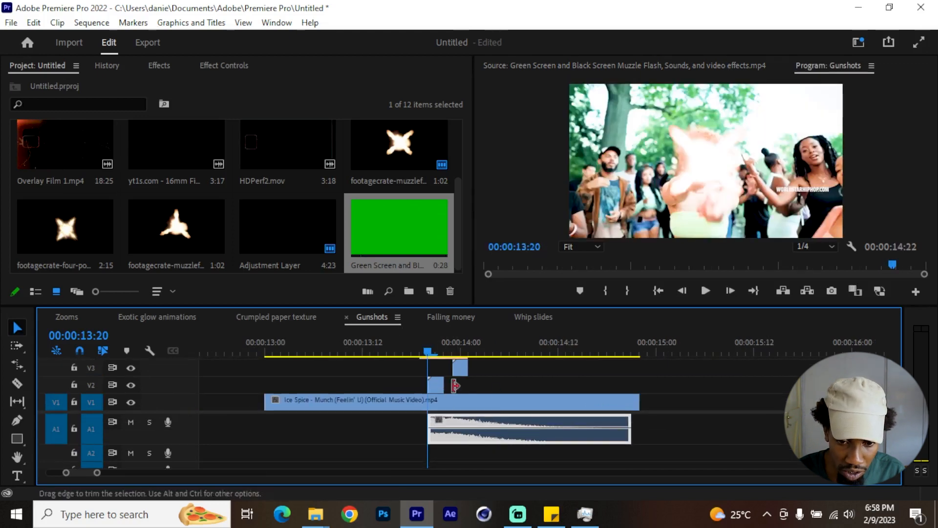
left_click_drag(462, 439, 474, 459)
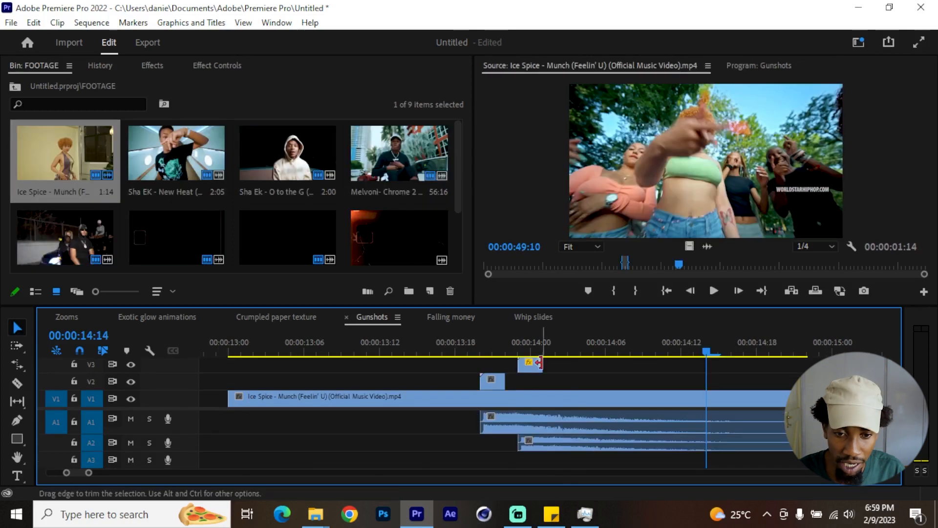
Step: Place the audio of the Ice Spice music video on A3 beneath the shot on V1
double_click(61, 150)
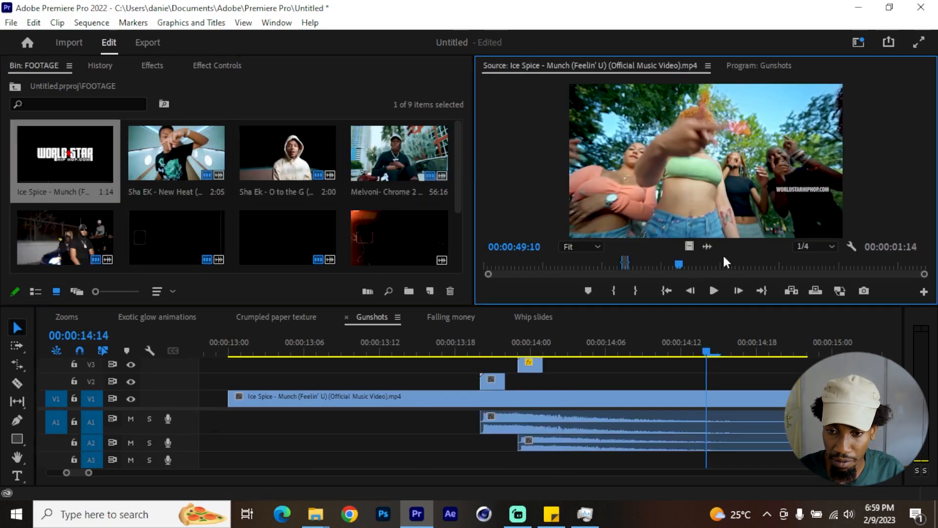
left_click_drag(707, 248, 332, 460)
scroll(551, 401, "down", 2)
left_click_drag(420, 459, 367, 459)
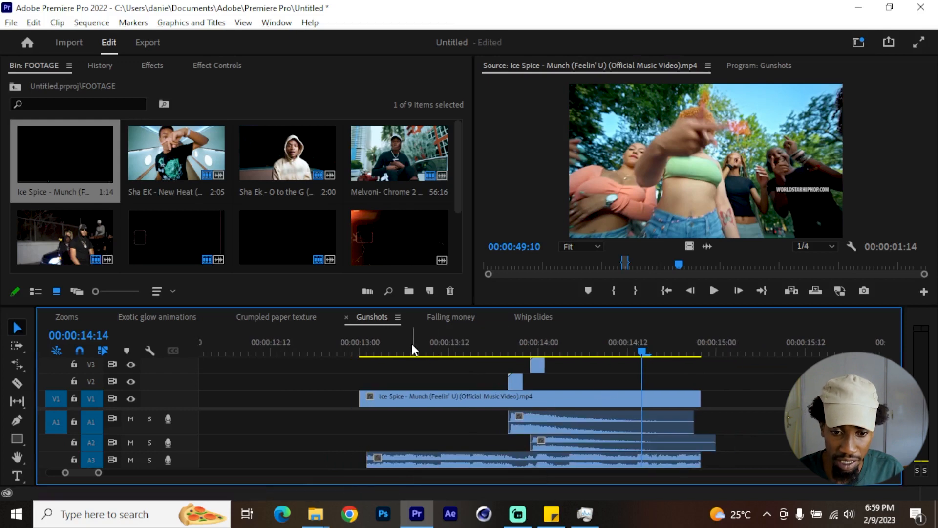
Step: Play back the shot with both gunshot sounds and the music from 00:00:13:07
left_click(411, 344)
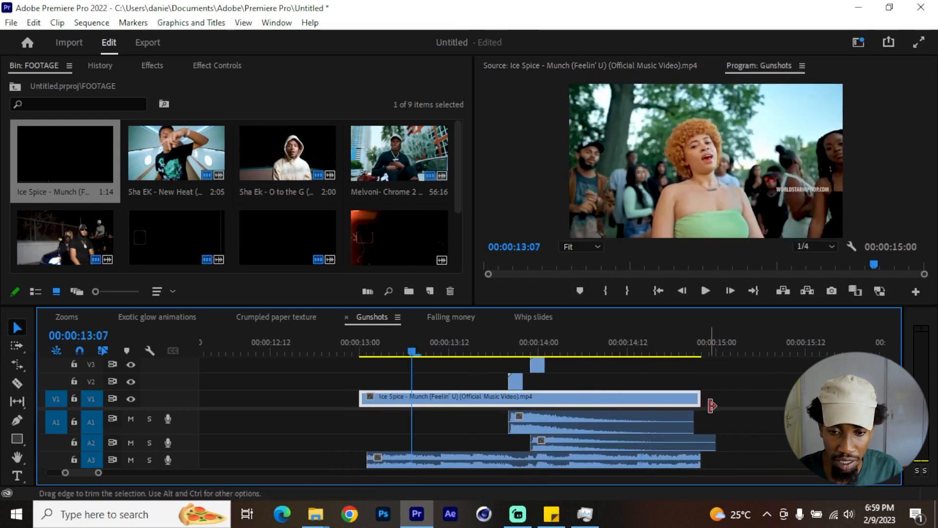
key("space")
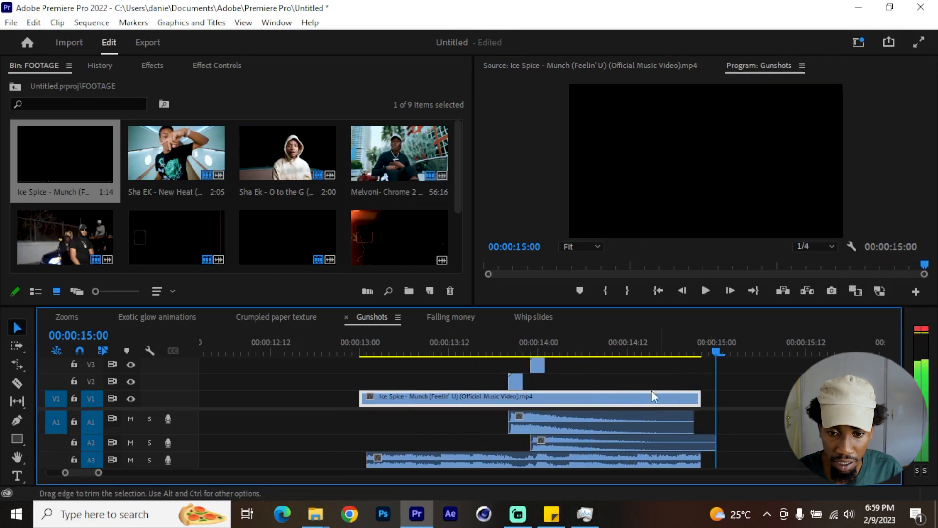
key("Home")
Step: Lower the volume level lines of both gunshot sound clips on A1 and A2
left_click(553, 415)
scroll(183, 421, "up", 1)
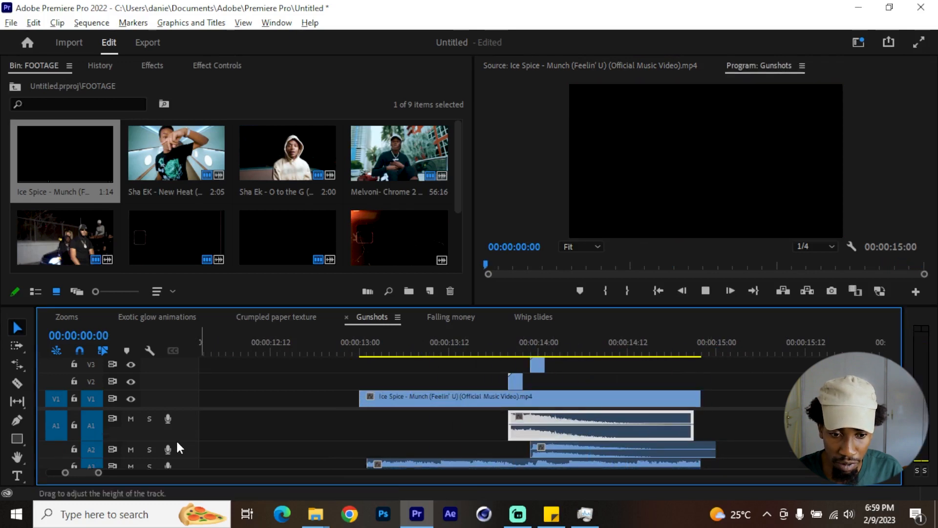
scroll(181, 446, "up", 2)
key("space")
scroll(477, 413, "down", 4)
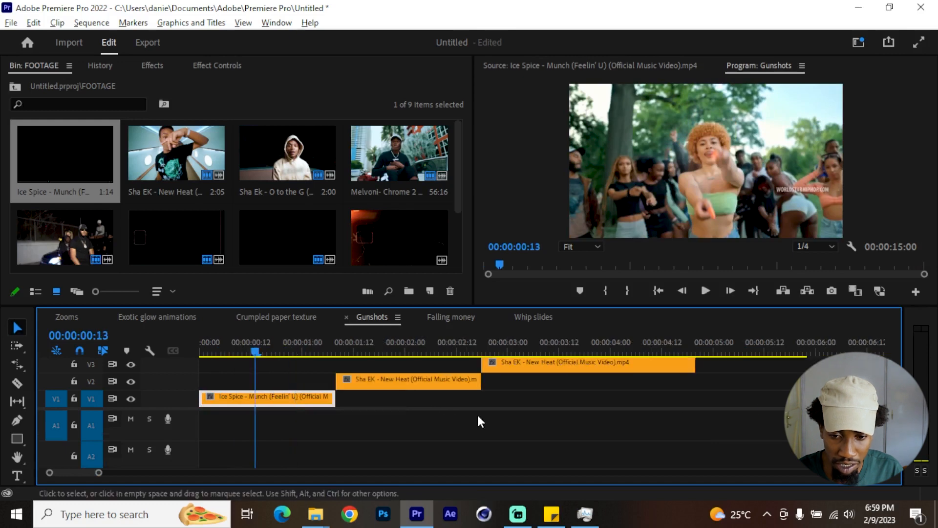
left_click(562, 338)
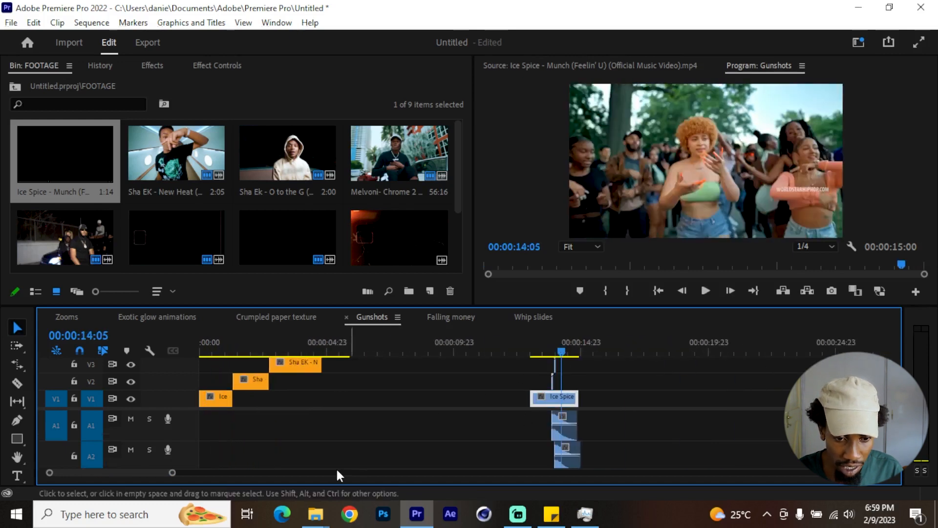
scroll(557, 429, "up", 3)
left_click_drag(544, 427, 544, 431)
double_click(184, 428)
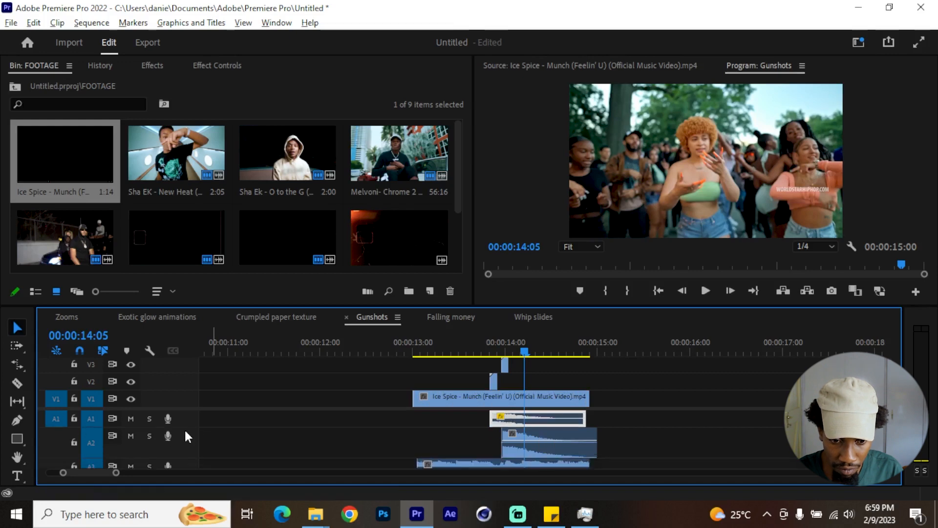
double_click(185, 441)
left_click_drag(526, 446, 526, 458)
scroll(510, 438, "down", 2)
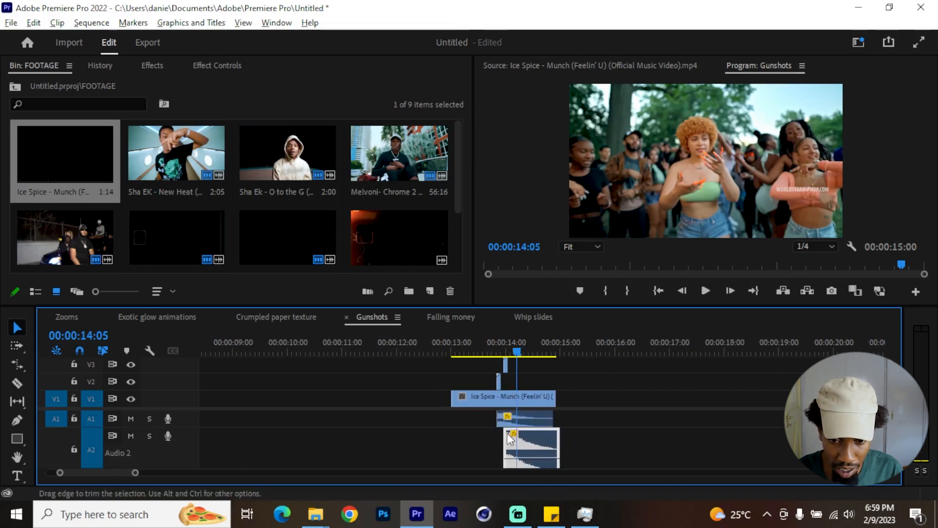
Step: Play back the shot from 00:00:13:00 to check the gunshot levels against the music
left_click(450, 344)
scroll(469, 381, "up", 3)
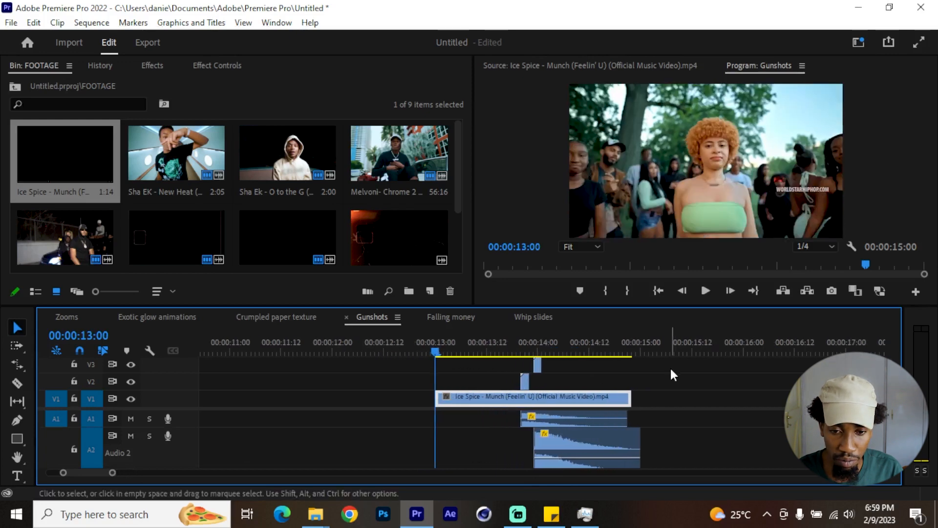
key("space")
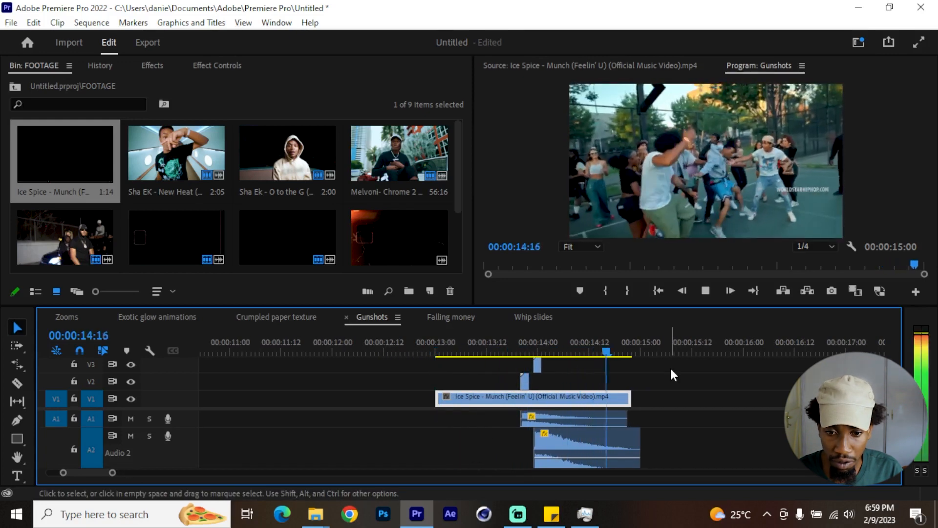
key("space")
Step: Fine-tune the gunshot volumes on A2 and A1 and play back the shot from 00:00:13:09
left_click_drag(575, 457, 575, 453)
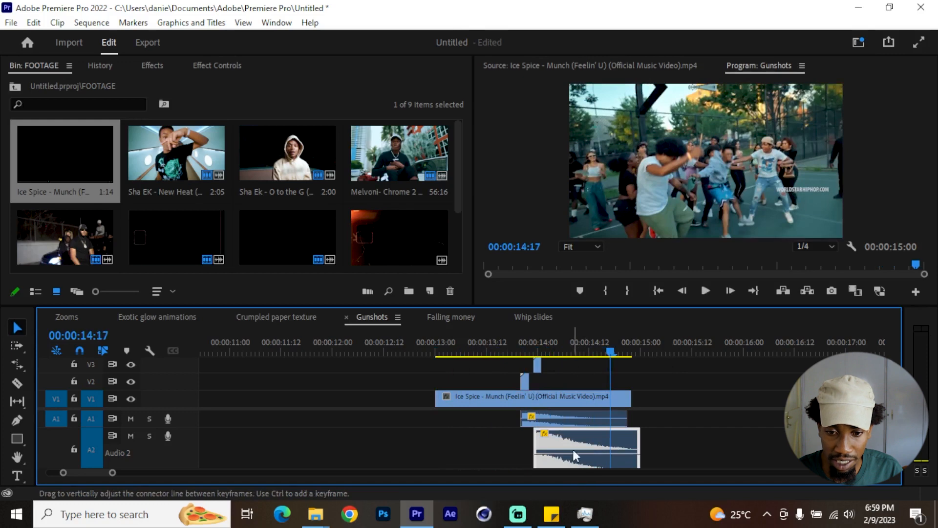
left_click_drag(203, 427, 191, 447)
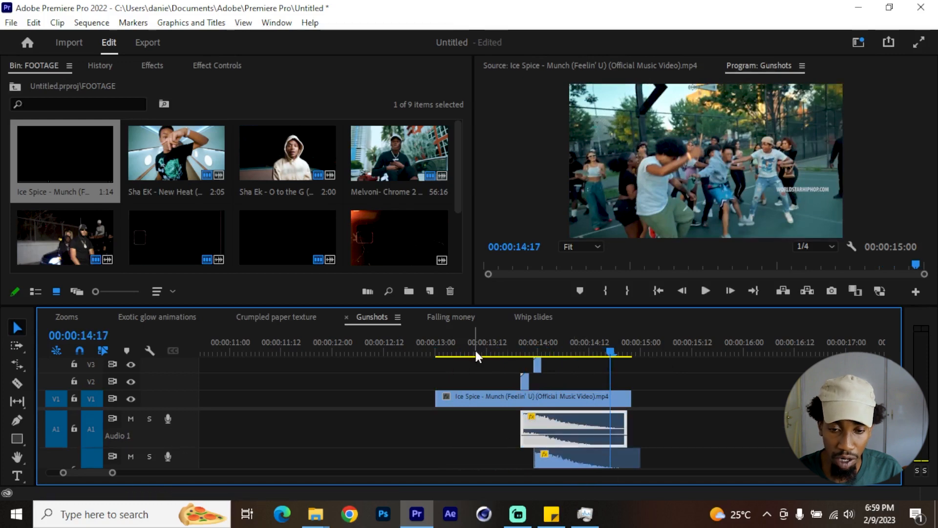
left_click(474, 351)
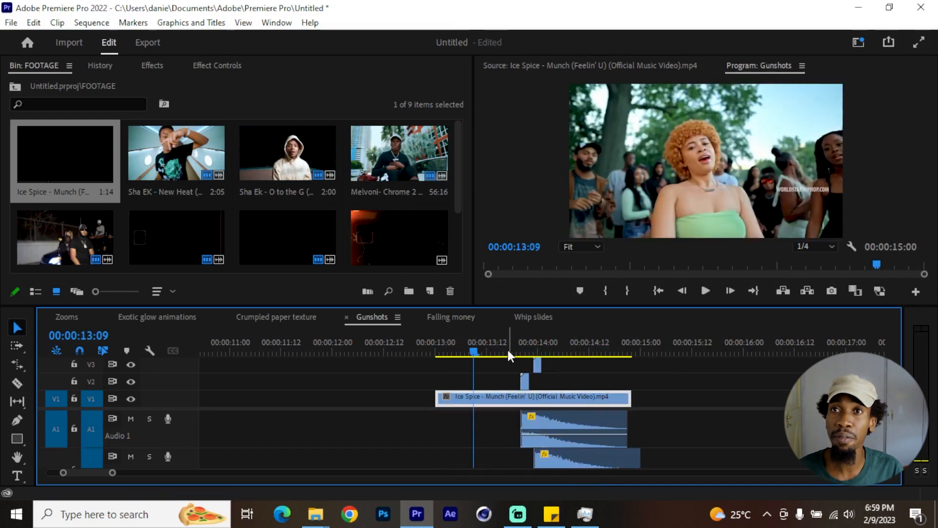
key("space")
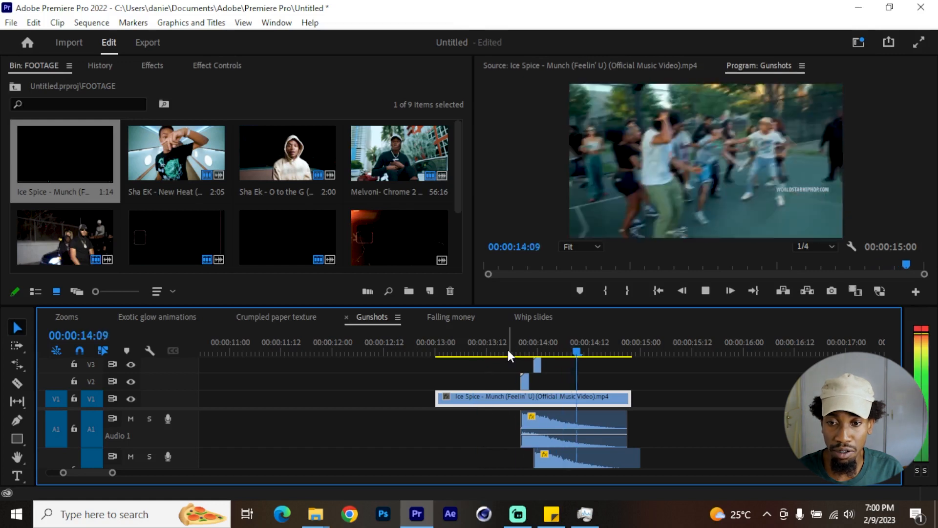
left_click(503, 339)
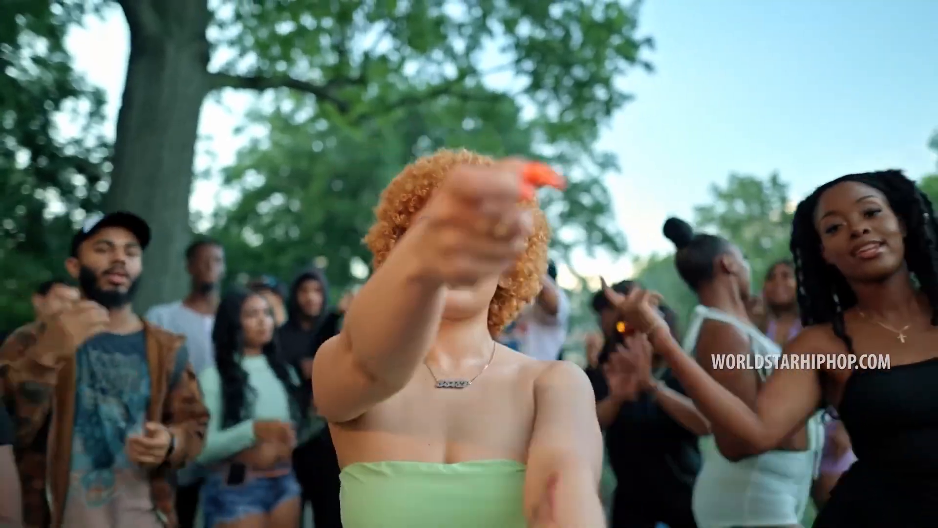
Step: Examine the example whip slide clips on V1 to V5 in the Whip slides sequence
key("minus")
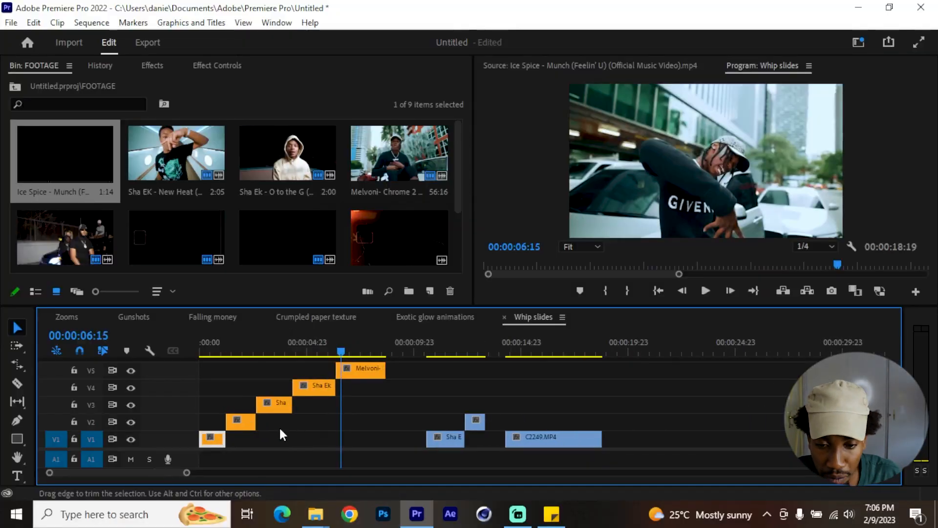
key("equal")
key("minus")
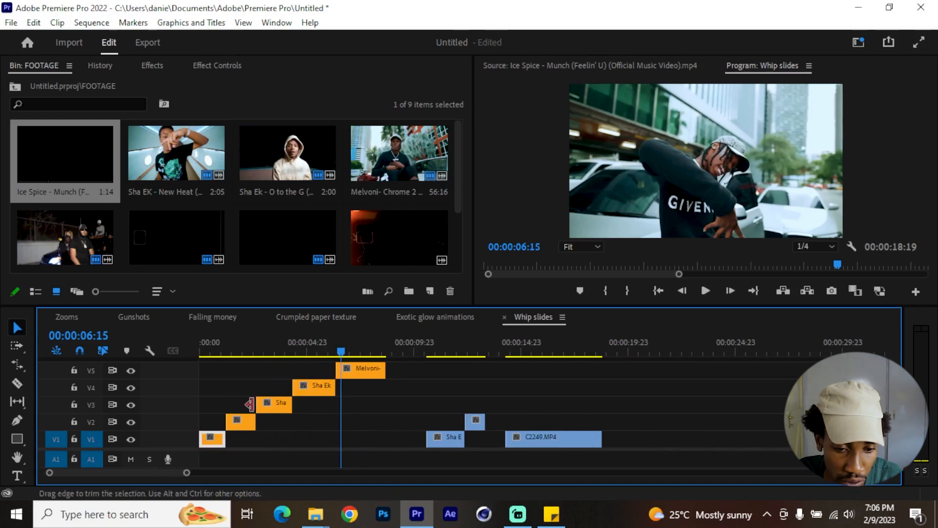
key("equal")
key("equal")
key("equal")
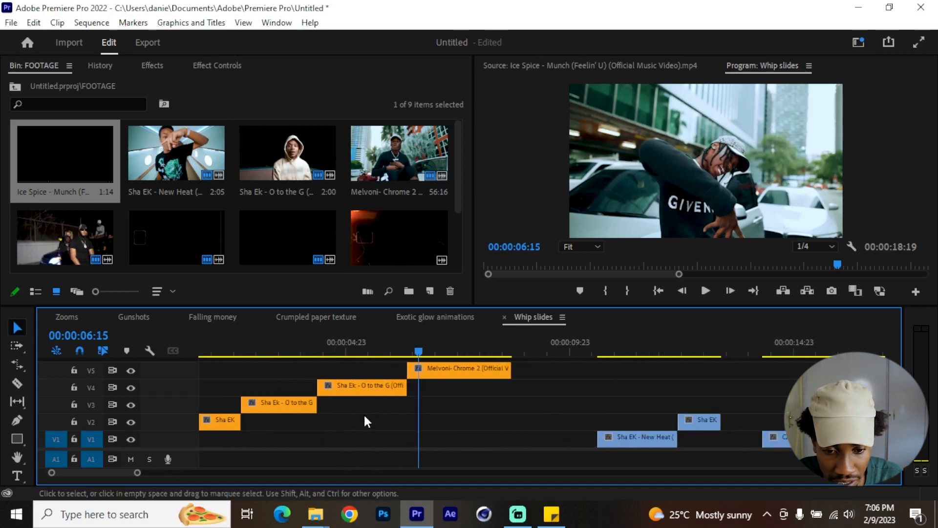
key("minus")
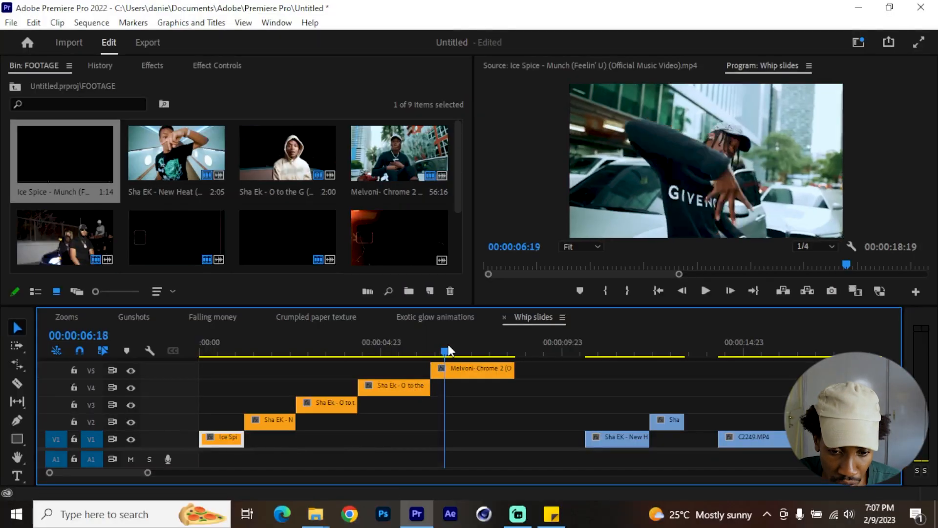
left_click_drag(449, 351, 489, 360)
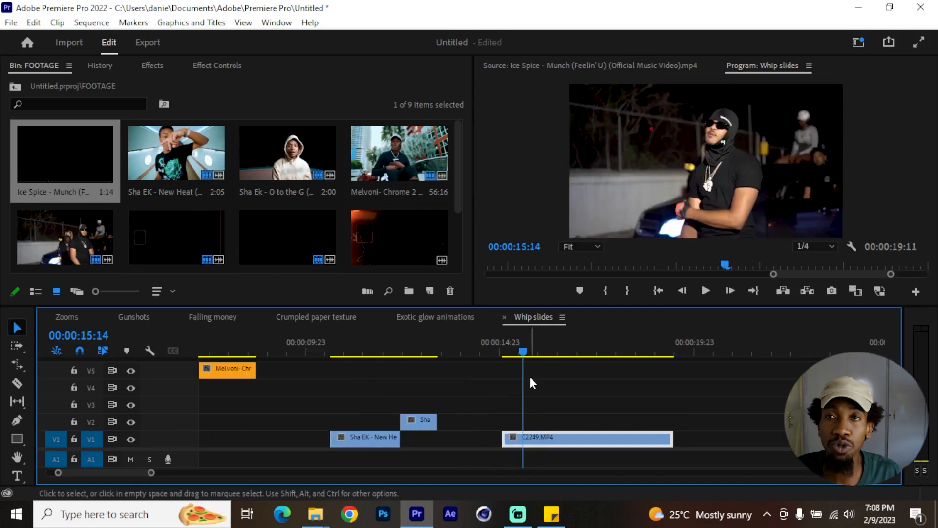
Step: Duplicate the C2249.MP4 clip from V1 onto V2 directly above the original
scroll(529, 374, "down", 2)
scroll(538, 386, "up", 2)
scroll(533, 391, "down", 2)
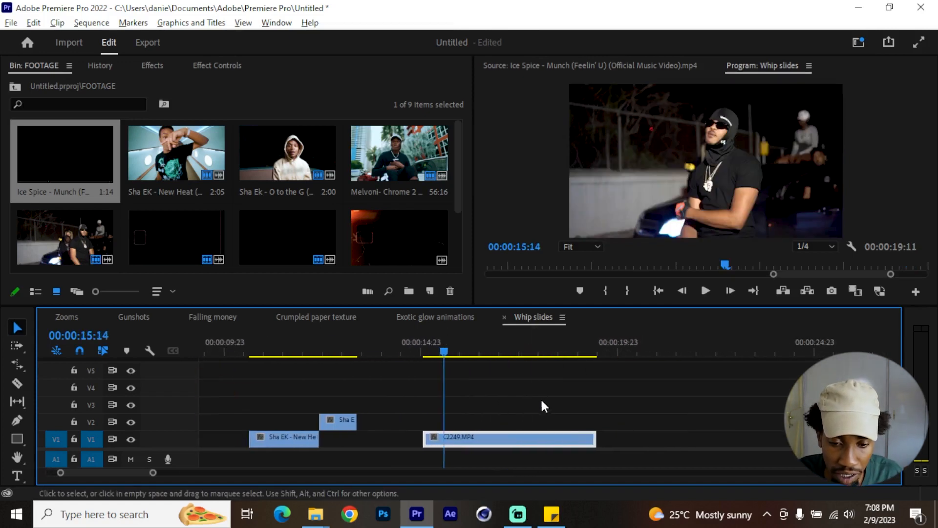
scroll(541, 398, "down", 2)
left_click_drag(477, 347, 525, 349)
scroll(541, 380, "up", 2)
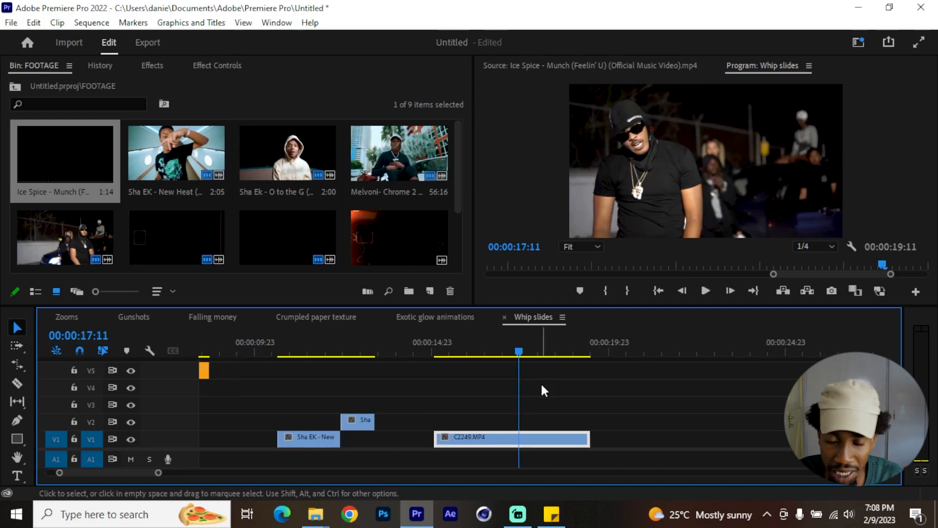
left_click_drag(542, 438, 538, 416, "alt")
scroll(536, 422, "up", 2)
scroll(535, 423, "down", 2)
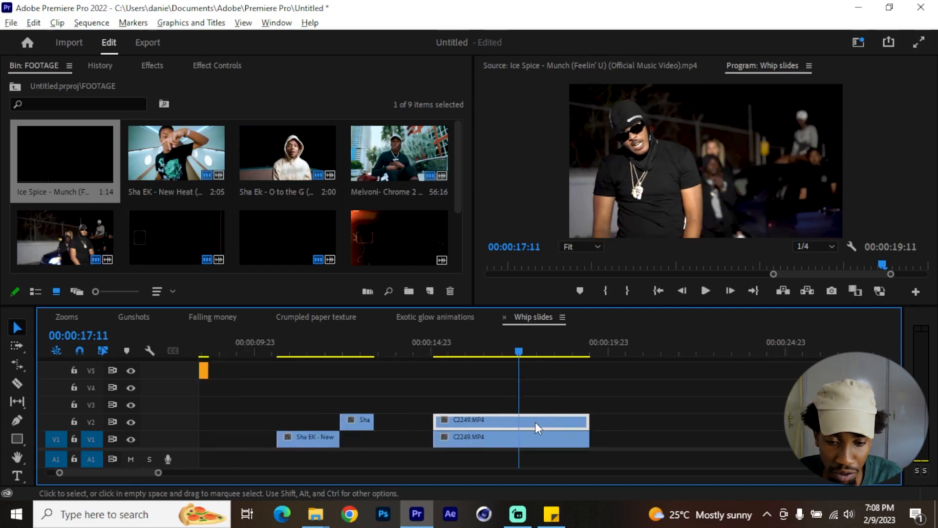
scroll(535, 421, "down", 1)
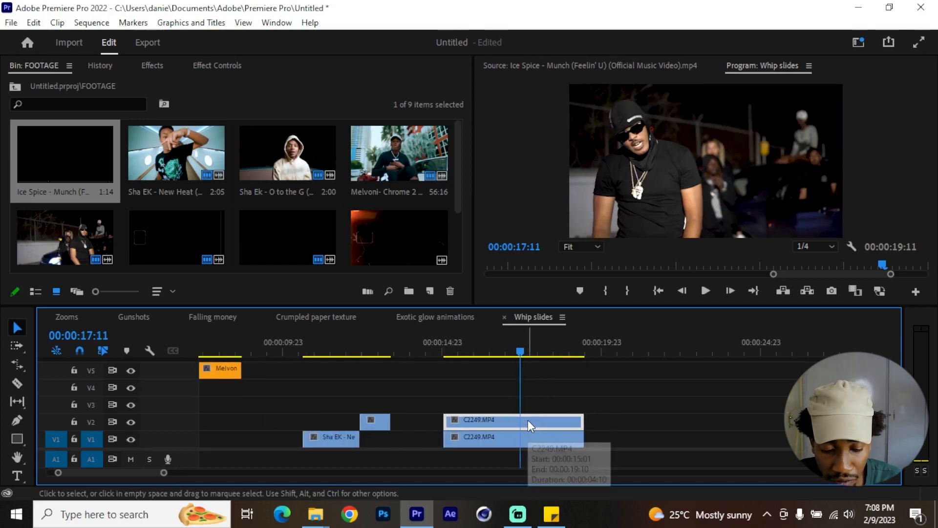
Step: Replace the C2249.MP4 copy on V2 with an After Effects composition
left_click(521, 438)
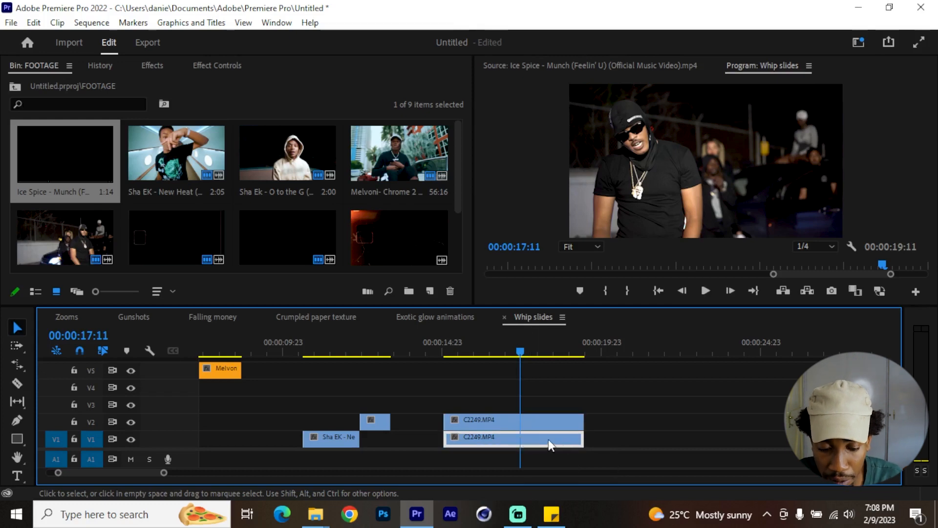
scroll(543, 443, "up", 1)
left_click(498, 426)
right_click(516, 420)
left_click(629, 162)
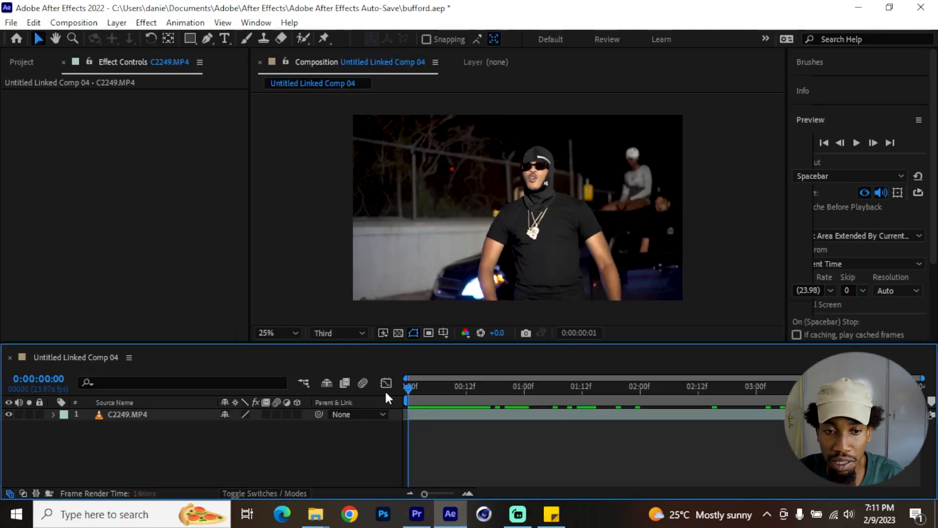
Step: In After Effects, open the C2249.MP4 layer for rotoscoping with the Roto Brush tool at its first frame
left_click(303, 39)
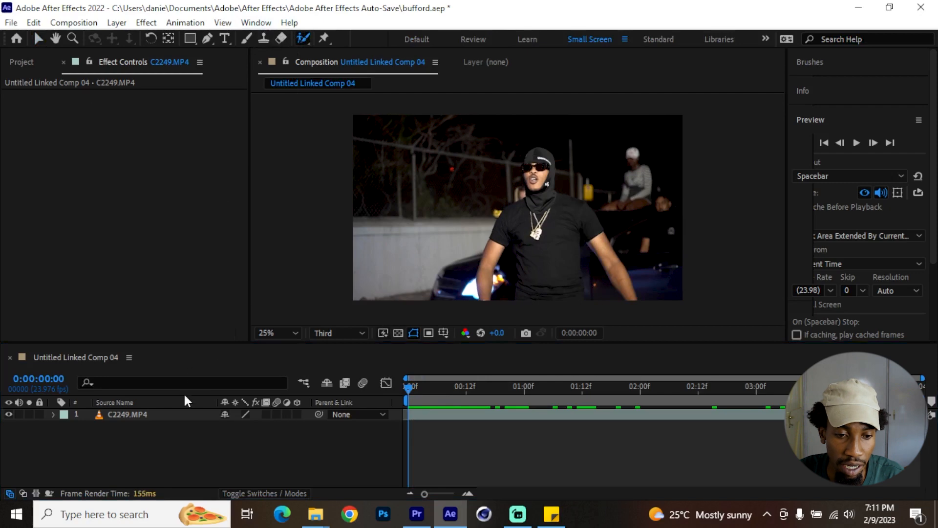
double_click(174, 415)
left_click_drag(409, 391, 400, 393)
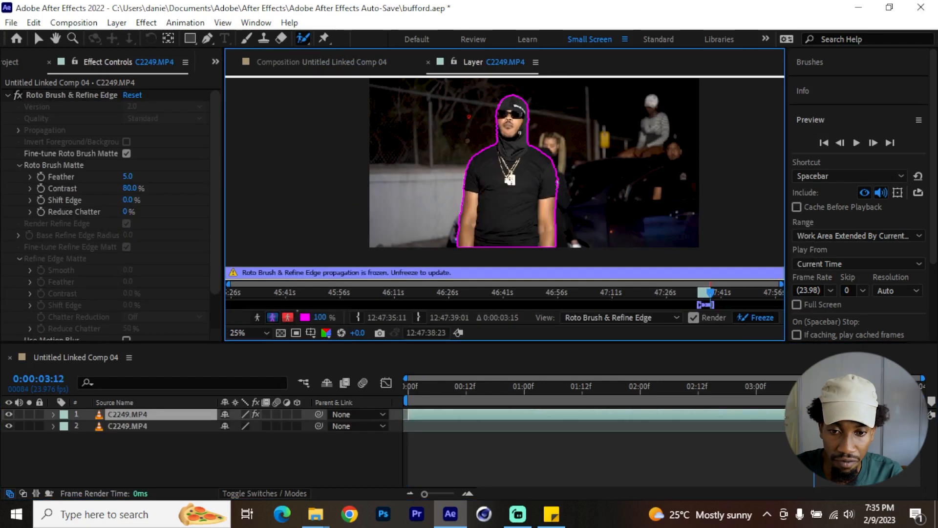
Step: Review the cut-out performer in the composition and set the Roto Brush matte's Feather to 9 and Shift Edge to -47%
left_click_drag(814, 386, 558, 386)
left_click(327, 61)
left_click(38, 37)
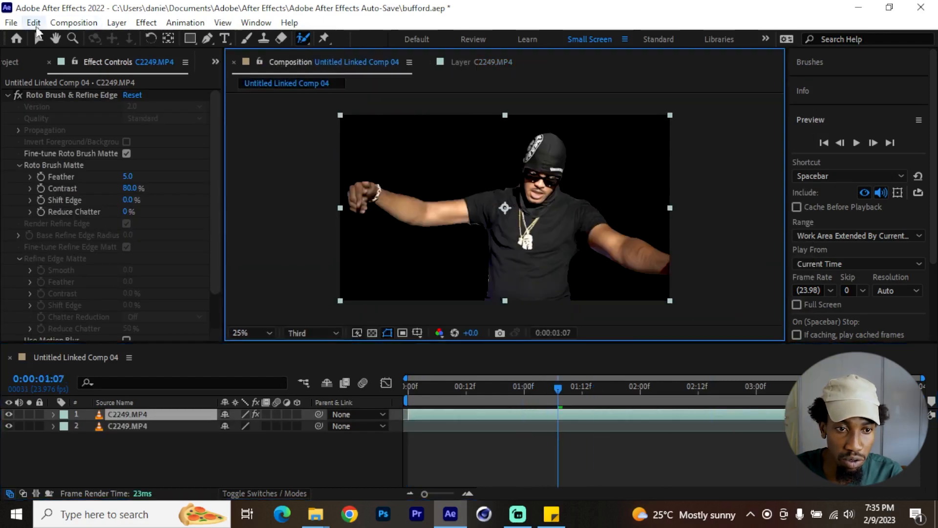
left_click_drag(733, 391, 660, 395)
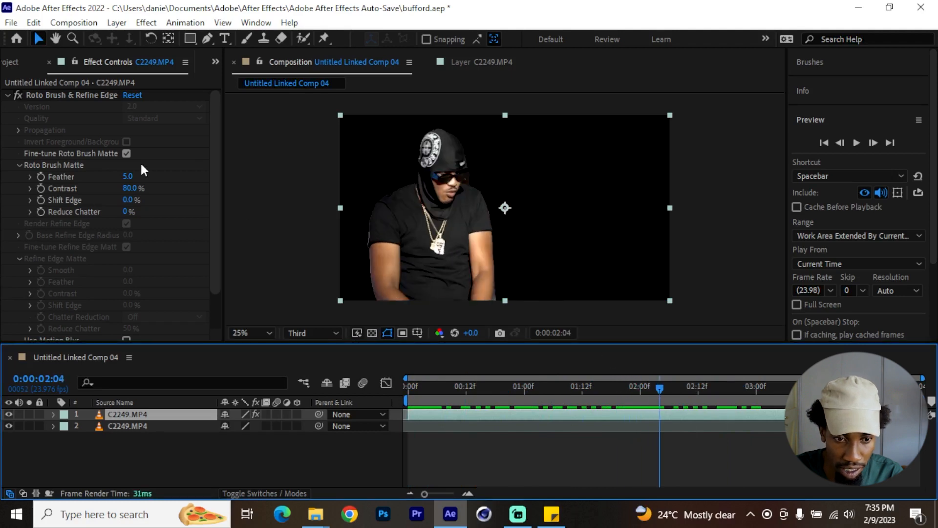
left_click_drag(126, 177, 157, 174)
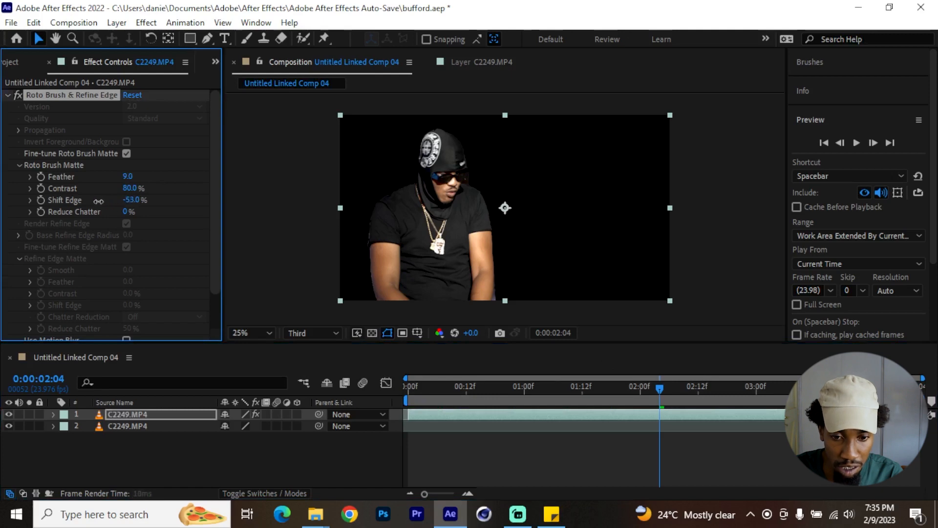
left_click(415, 388)
key("space")
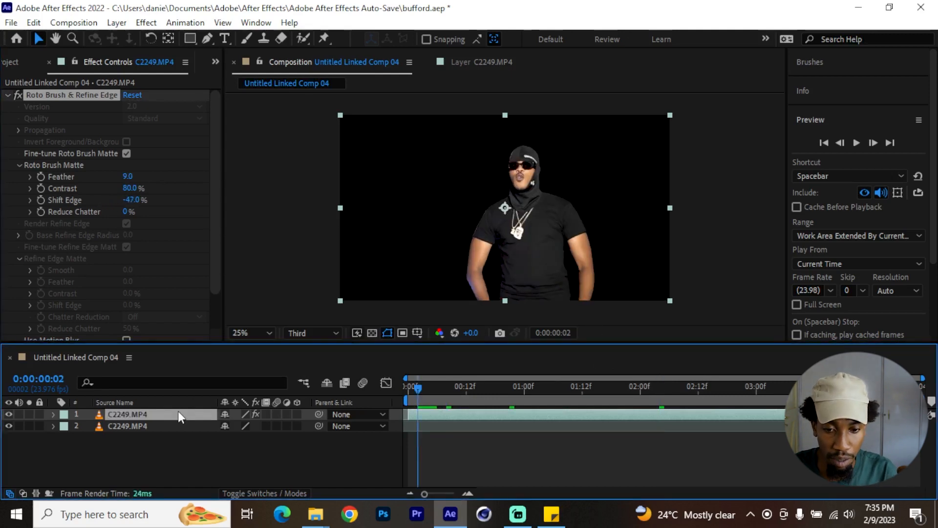
Step: Duplicate the rotoscoped C2249.MP4 layer and delete Roto Brush & Refine Edge from the middle layer
key("ctrl+d")
left_click(430, 427)
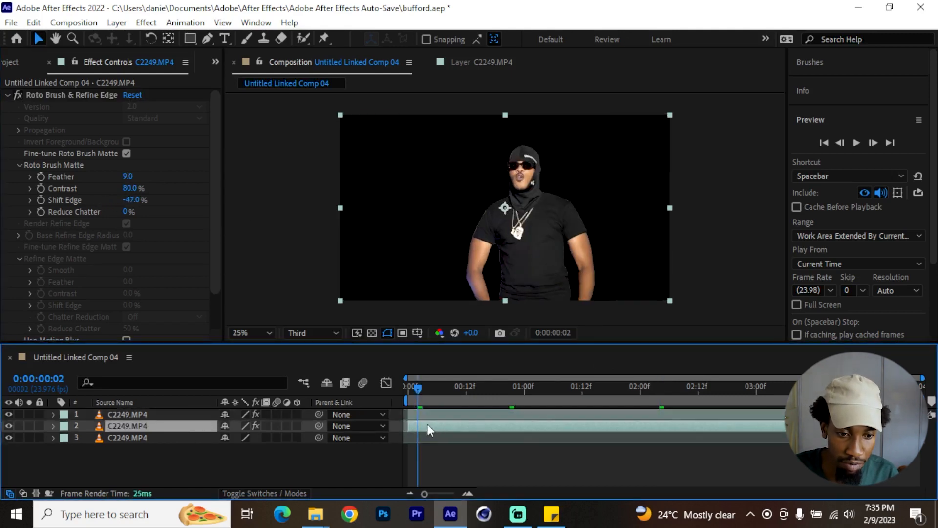
left_click(119, 414)
left_click(136, 425)
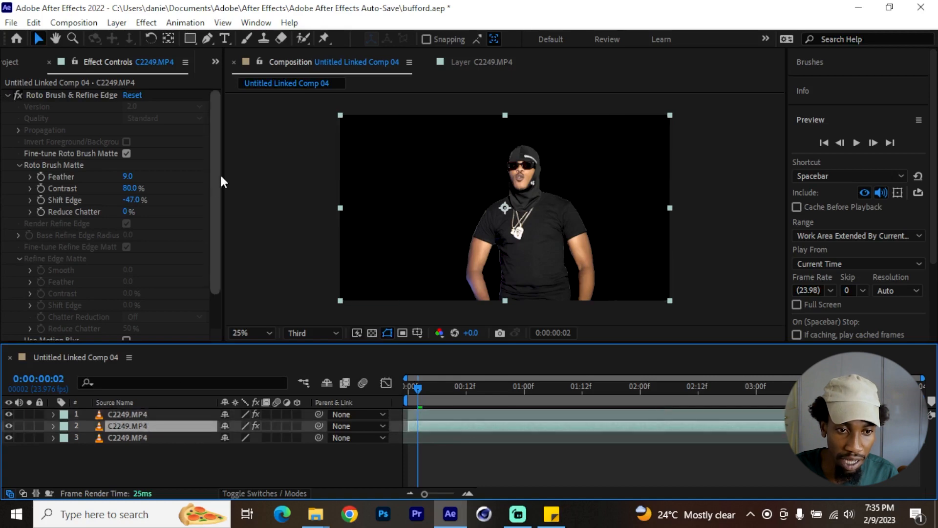
mouse_move(216, 178)
left_mouse_down()
mouse_move(217, 242)
mouse_move(216, 175)
left_mouse_up()
left_click(70, 93)
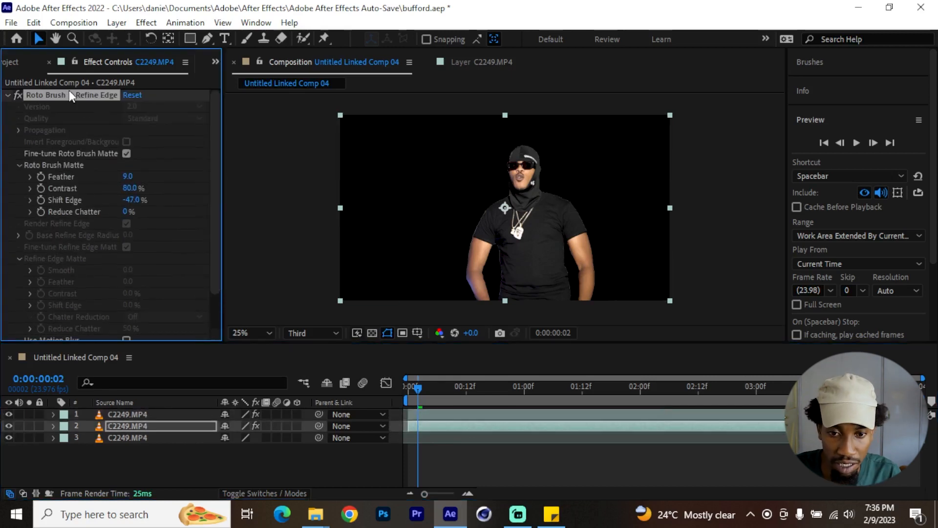
key("Delete")
Step: Search the effects for offset and apply the Distort effect Offset to the top C2249.MP4 layer, with the time at 0:00:00:12
mouse_move(427, 391)
left_mouse_down()
mouse_move(492, 385)
mouse_move(432, 386)
mouse_move(467, 389)
left_mouse_up()
left_click(488, 414)
left_click(831, 118)
left_click(830, 147)
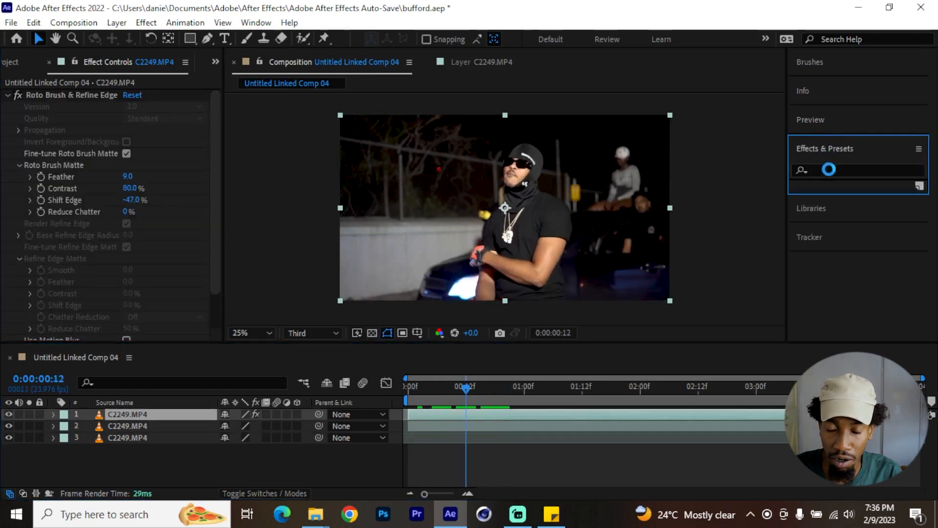
type("offset")
left_click_drag(849, 223, 131, 210)
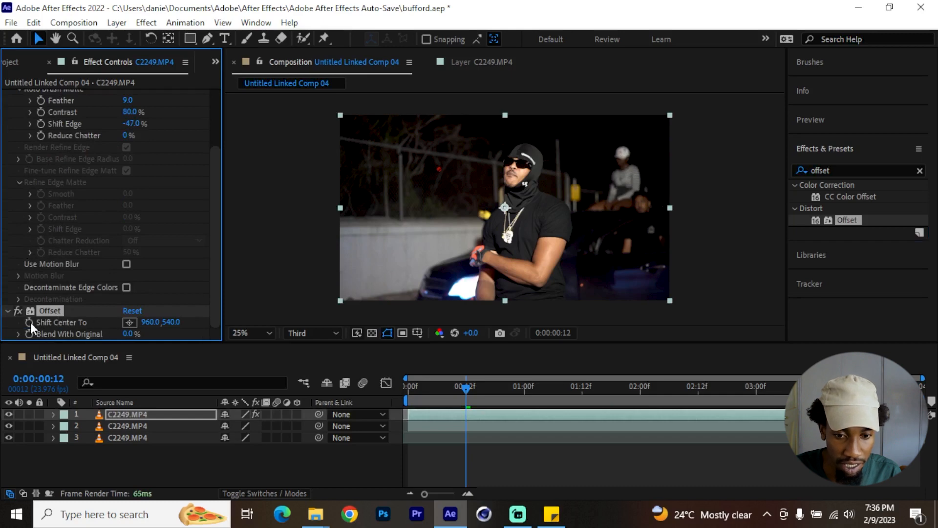
Step: Keyframe the Offset effect's Shift Center To at 960, 540 and move that keyframe to the start of the composition
key("u")
left_click_drag(464, 437, 408, 437)
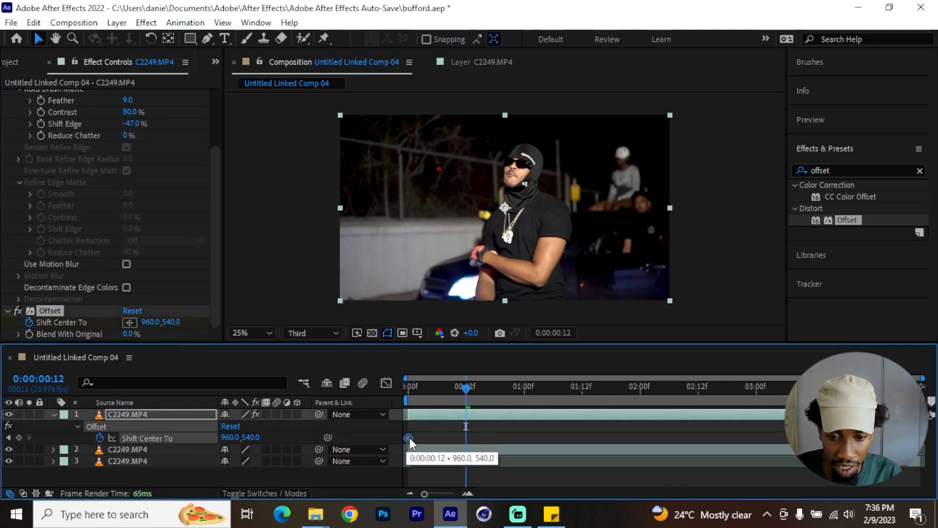
Step: At 0:00:01:16, keyframe the Offset effect's Shift Center To at 4801, 540 on the top layer
left_click_drag(474, 388, 602, 397)
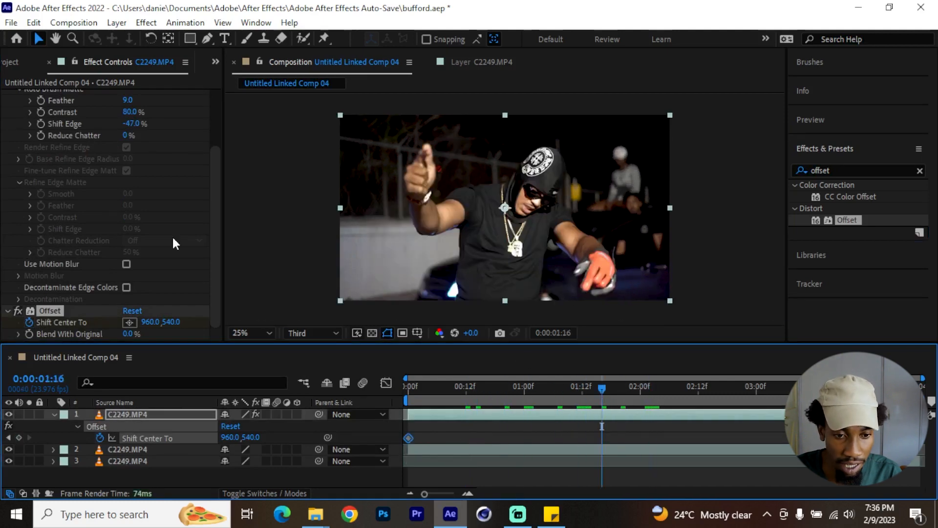
left_click_drag(148, 326, 688, 265)
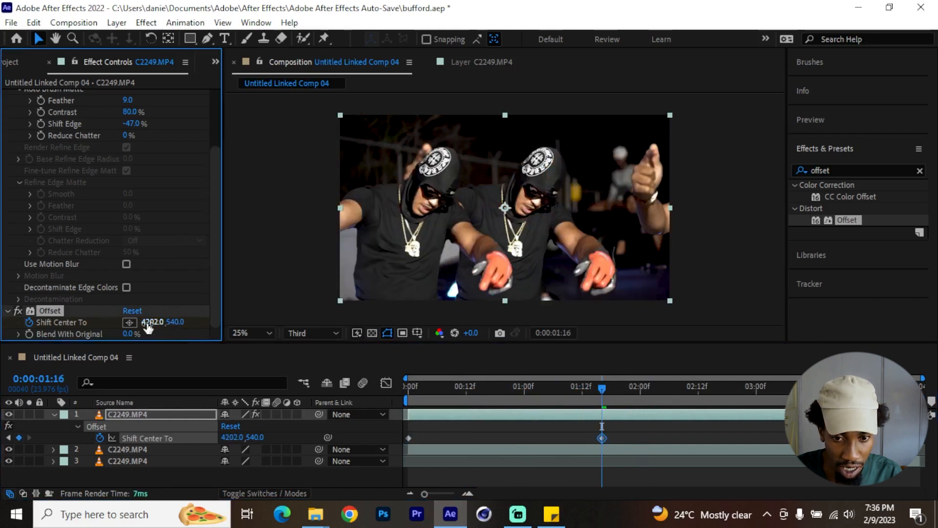
left_click_drag(174, 321, 503, 266)
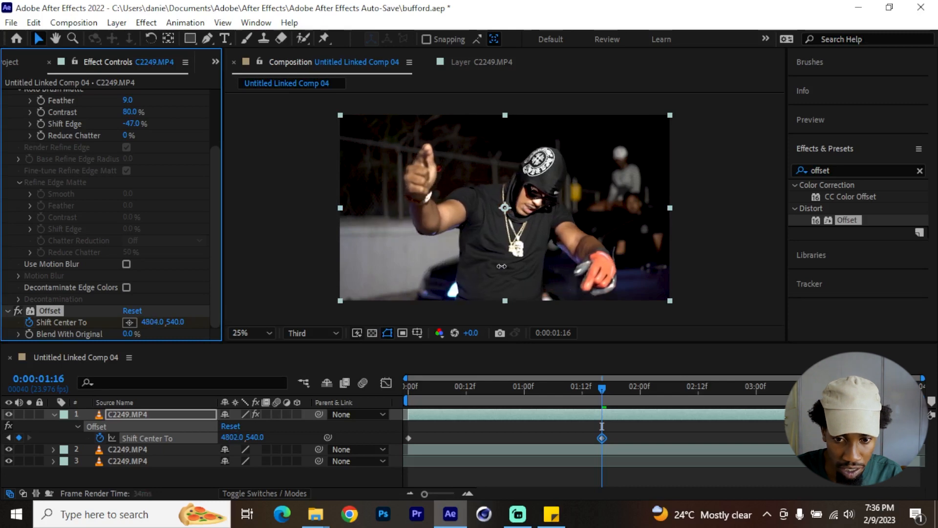
Step: Play back the offset slide repeatedly from the start of the composition to check its motion
left_click(408, 401)
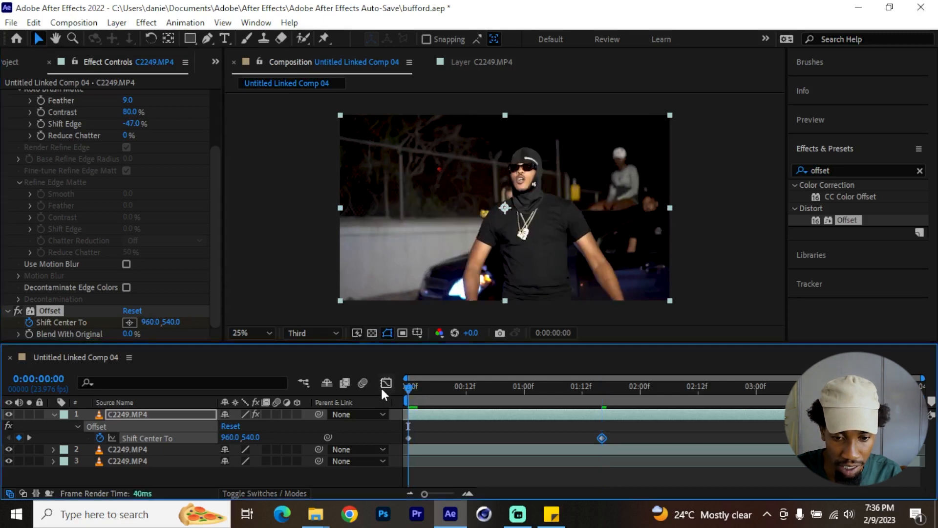
key("space")
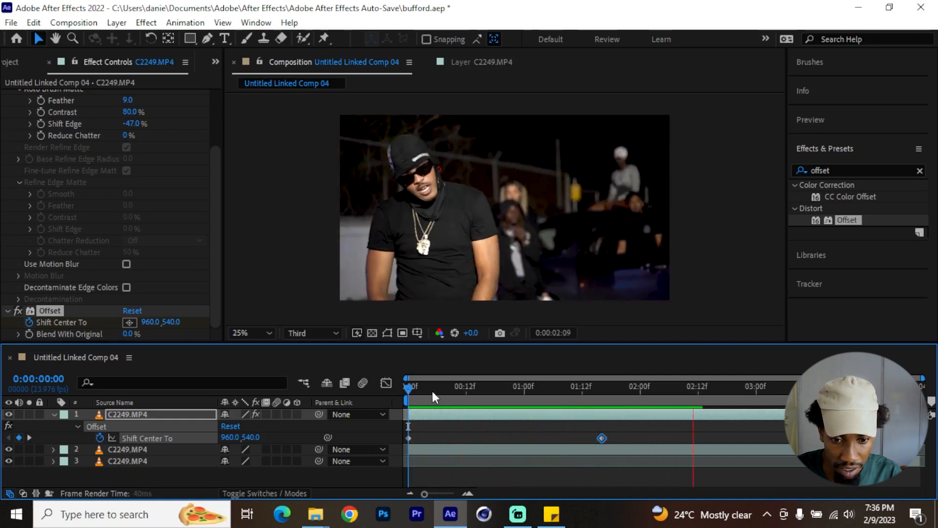
key("space")
key("space")
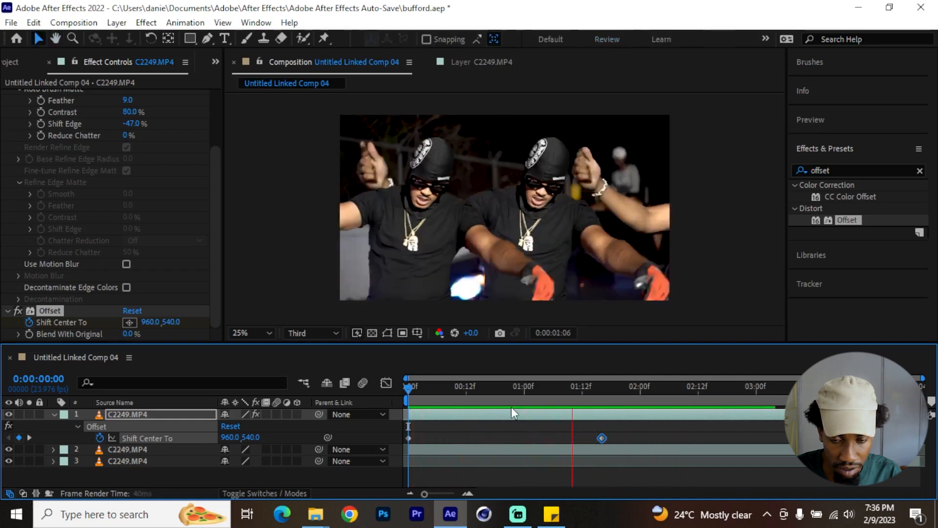
key("space")
left_click_drag(572, 390, 395, 389)
key("space")
Step: Set the Shift Center To keyframe at 0:00:01:16 to 8639, 540
left_click(600, 390)
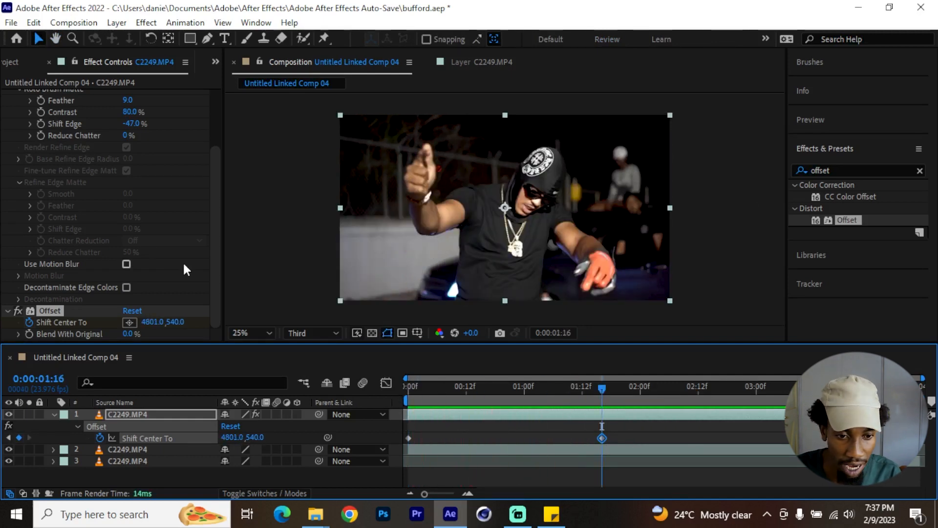
left_click_drag(148, 322, 154, 322)
left_click(154, 323)
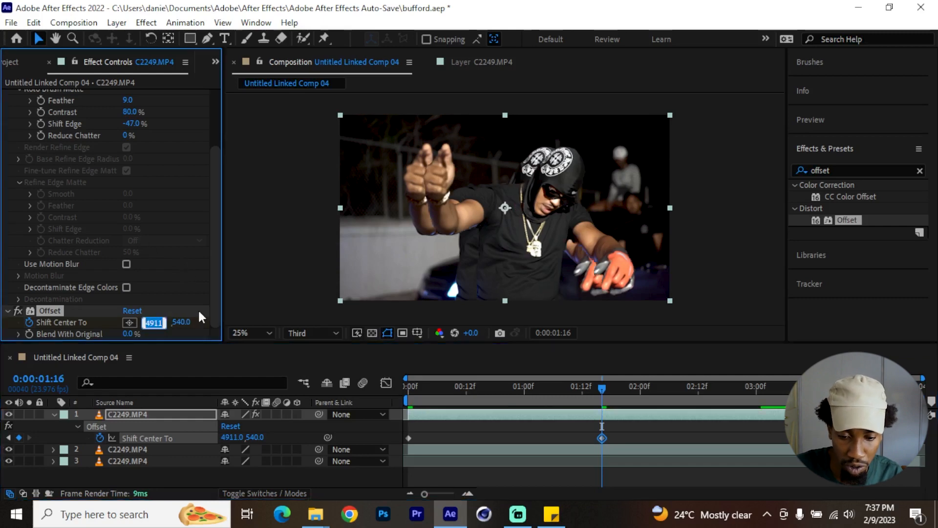
type("8073.0")
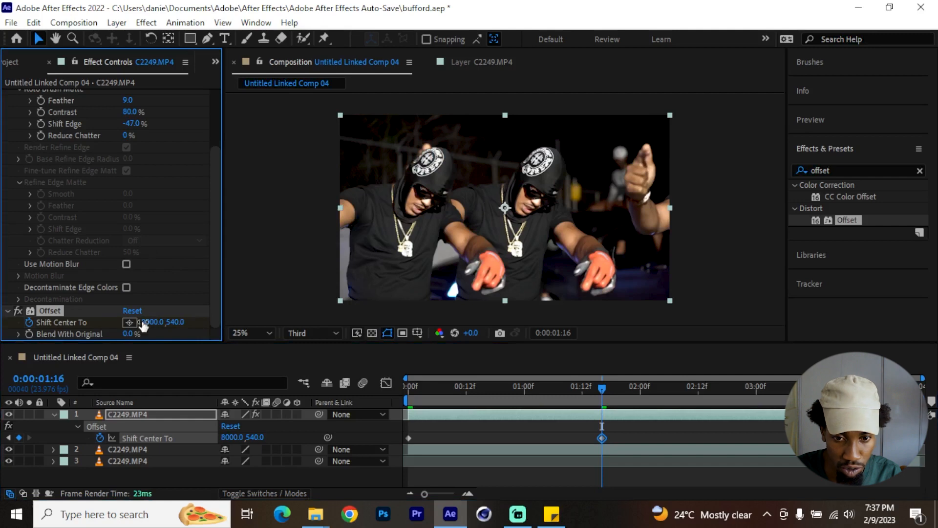
left_click_drag(230, 320, 577, 318)
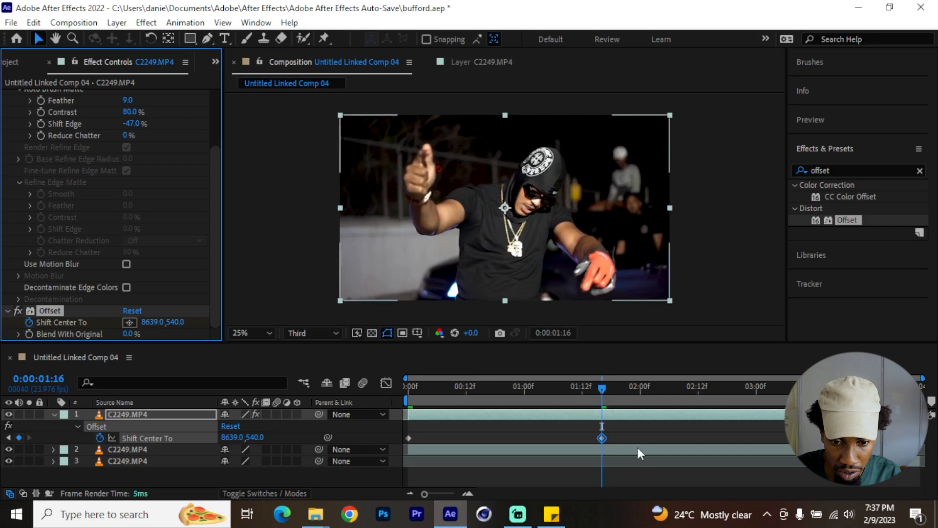
Step: Apply Easy Ease to both Shift Center To keyframes and preview the slide
left_click(409, 438)
right_click(413, 438)
right_click(412, 438)
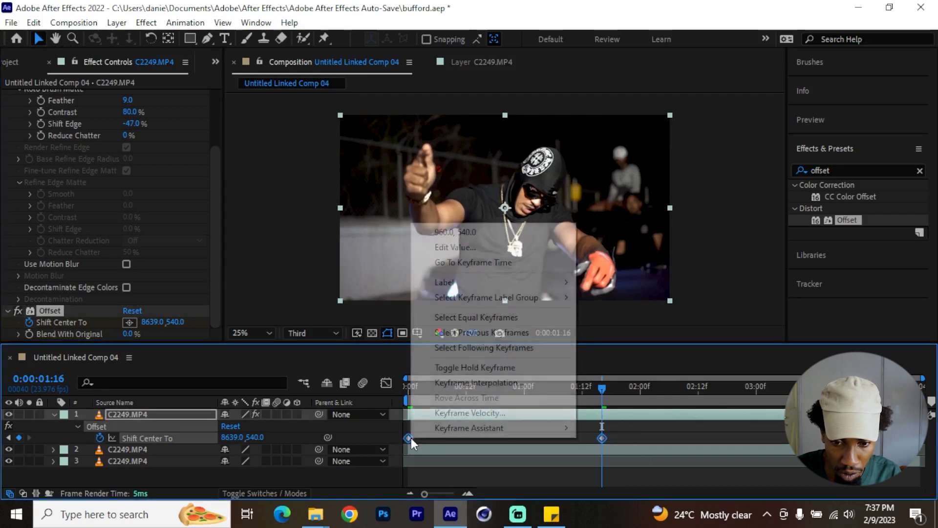
left_click(616, 336)
key("space")
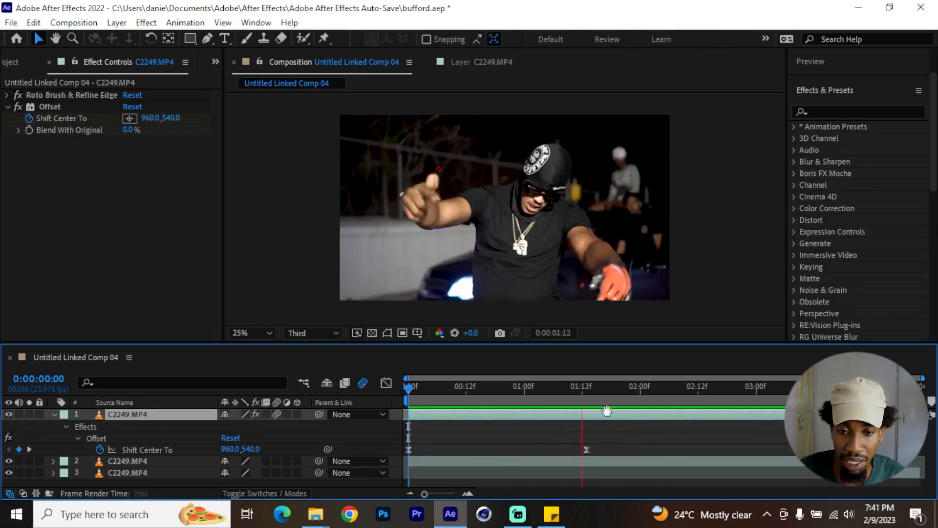
Step: Search the effects for radial blur and apply CC Radial Blur to the top C2249.MP4 layer, with the time at 0:00:01:00
left_click(523, 389)
left_click(830, 112)
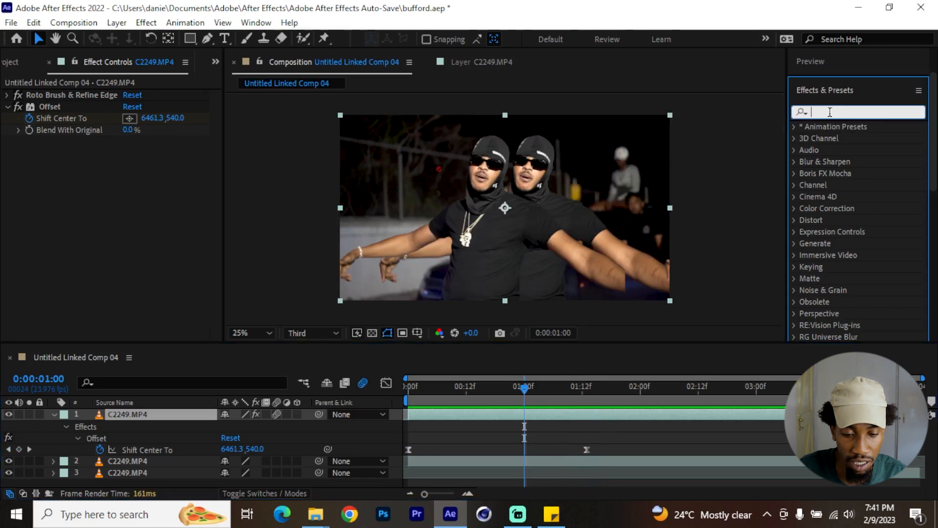
type("radial blur")
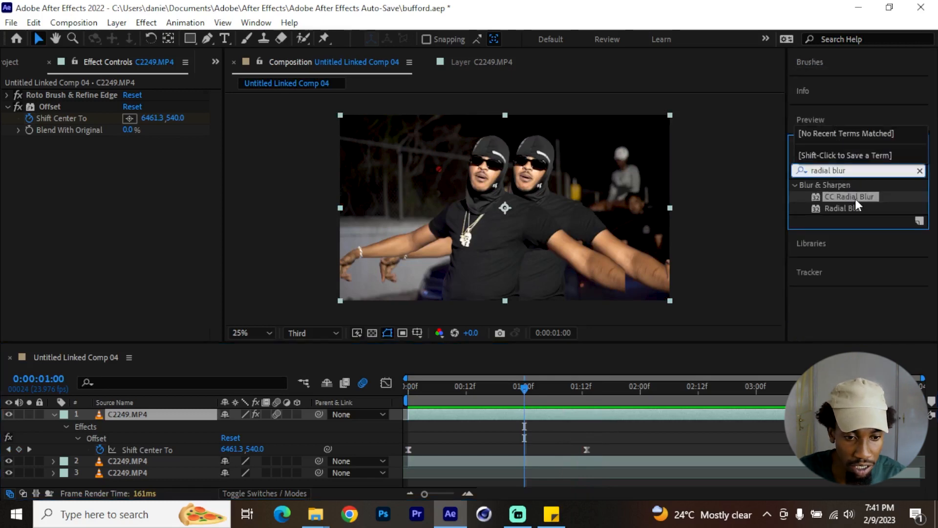
left_click_drag(855, 200, 110, 257)
Step: Set CC Radial Blur's Type to Fading Zoom and its Amount to 15
left_click(153, 153)
left_click(181, 182)
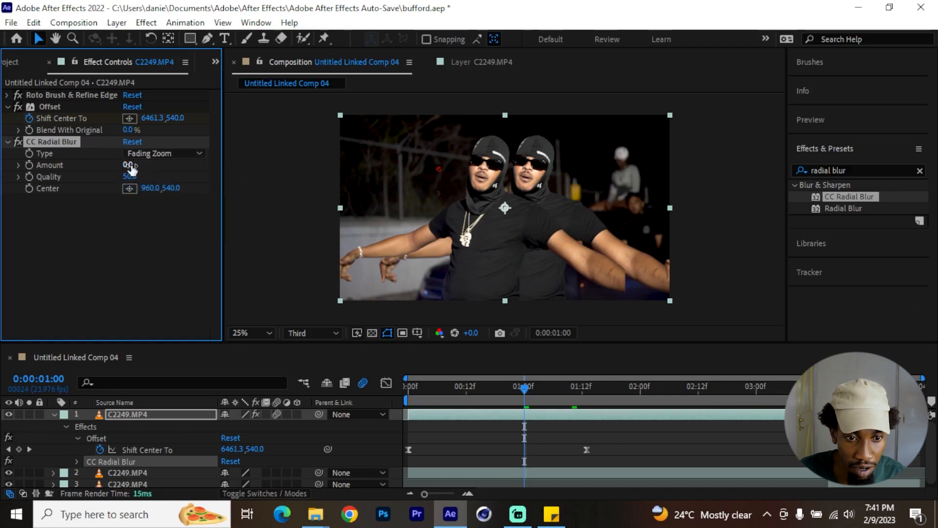
left_click_drag(136, 165, 140, 166)
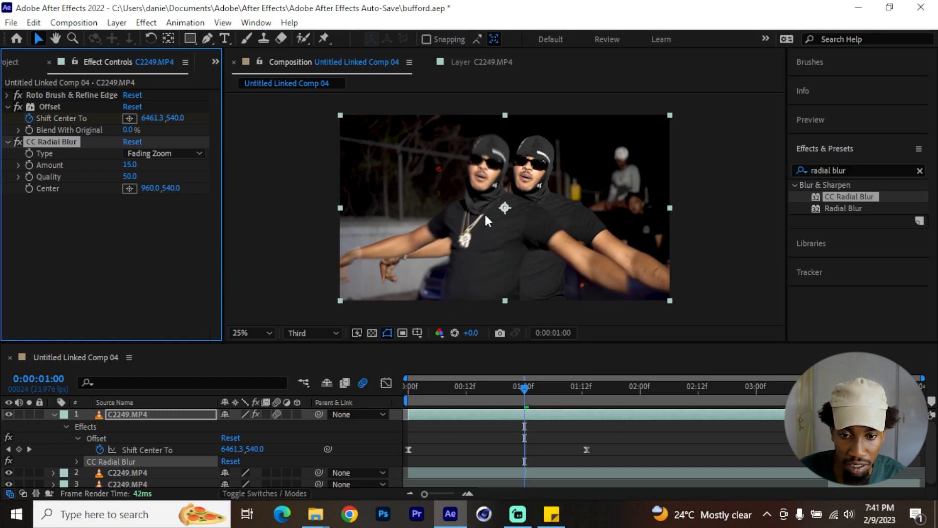
Step: Keyframe CC Radial Blur's Amount at 15 at 0:00:00:10, reveal the keyframe and move it to 0:00:00:18
left_click_drag(446, 385, 457, 388)
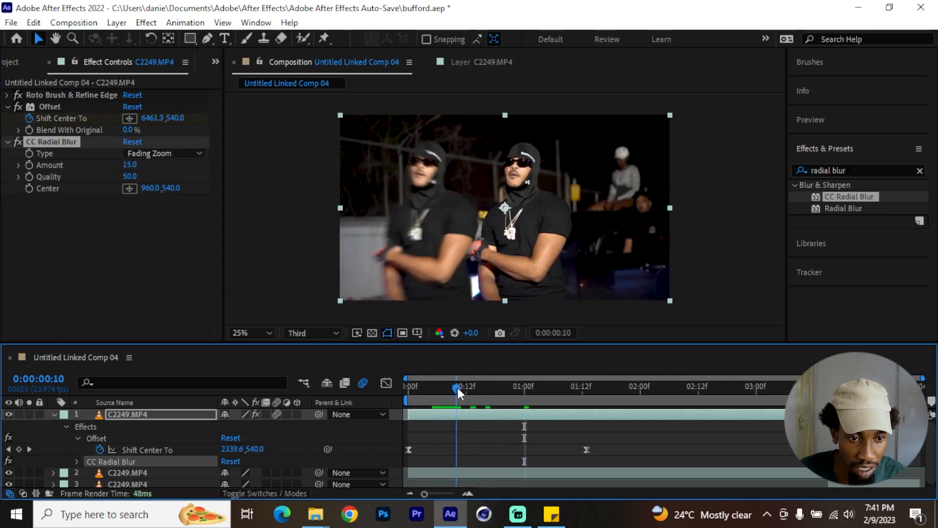
left_click(163, 240)
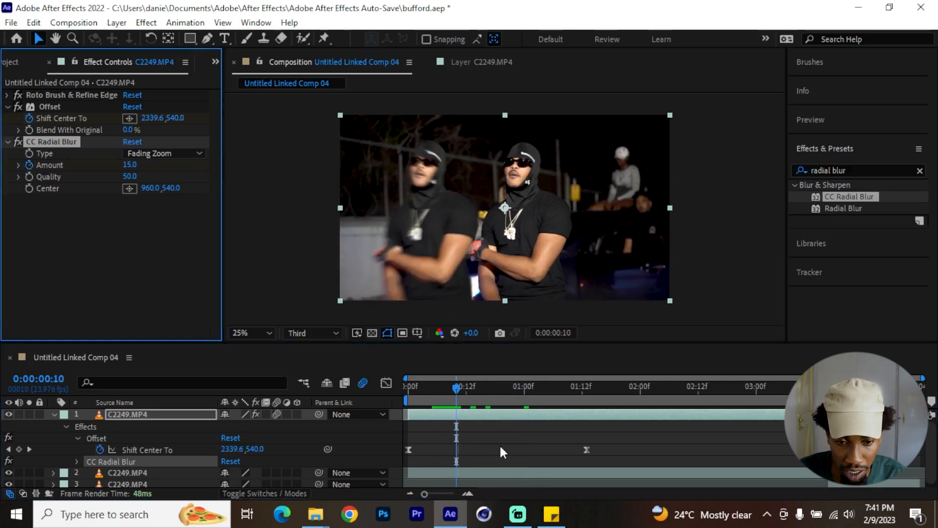
key("u")
key("u")
left_click_drag(457, 461, 477, 462)
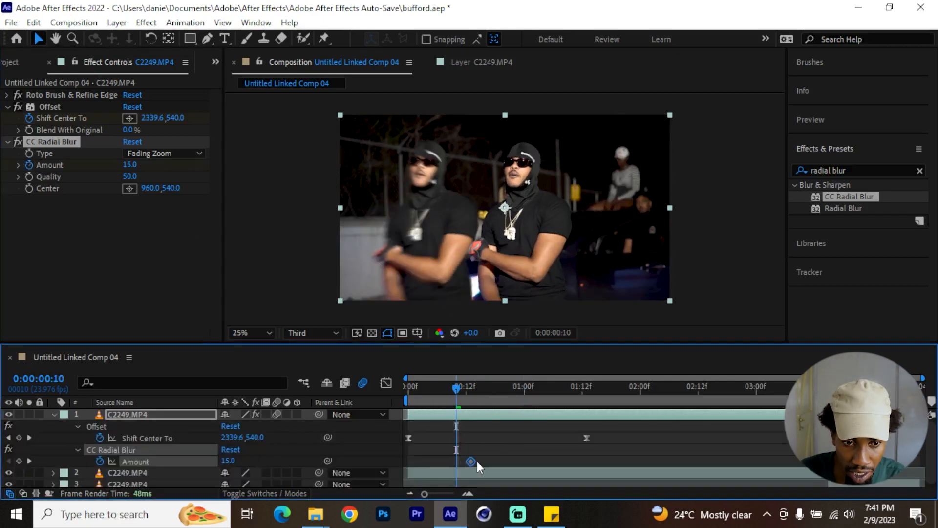
Step: Keyframe CC Radial Blur's Amount at 0 at the start of the composition and preview the blur
left_click_drag(489, 387, 412, 391)
left_click(130, 165)
type("0")
key("Return")
left_click(410, 461)
key("space")
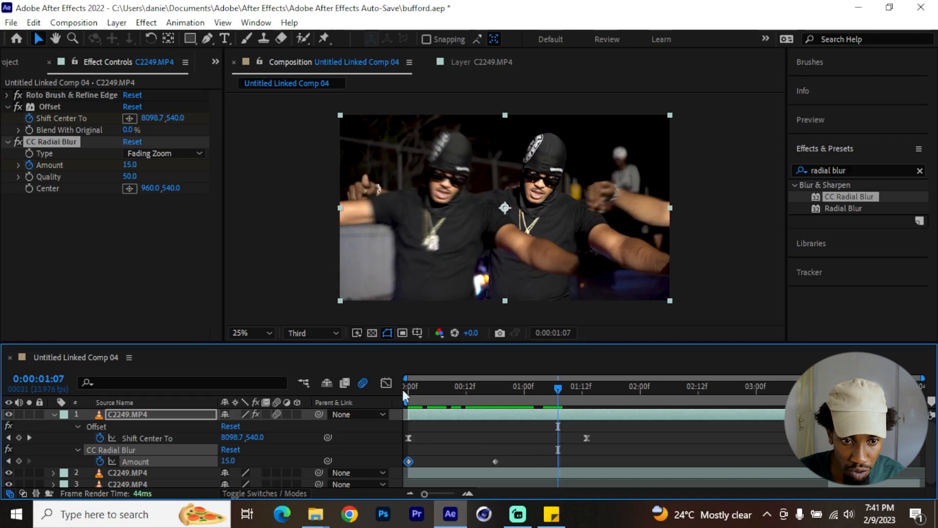
Step: Keyframe CC Radial Blur's Amount at 0 at 0:00:01:07
left_click(129, 164)
type("0")
key("Return")
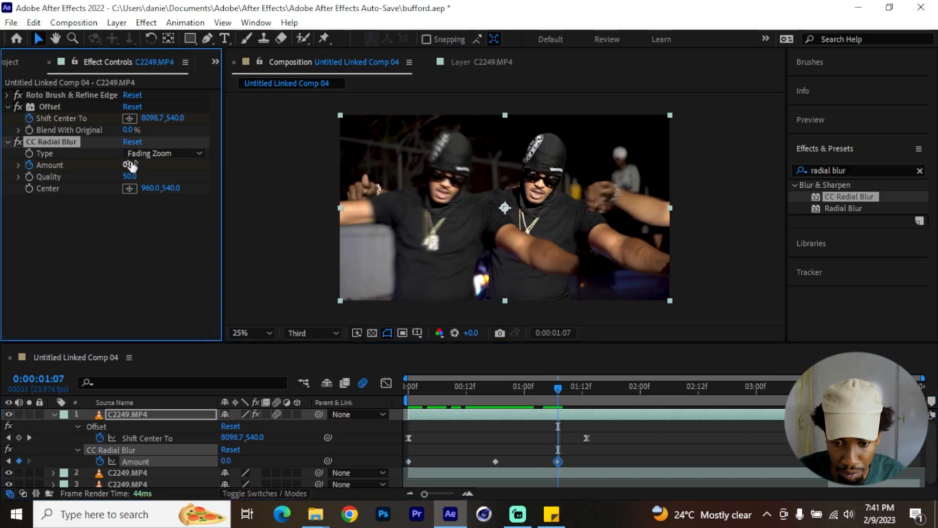
Step: Align the last Amount keyframe with the last Shift Center To keyframe and apply Easy Ease to all three Amount keyframes
left_click_drag(558, 461, 406, 467)
right_click(426, 462)
mouse_move(478, 448)
left_click(645, 358)
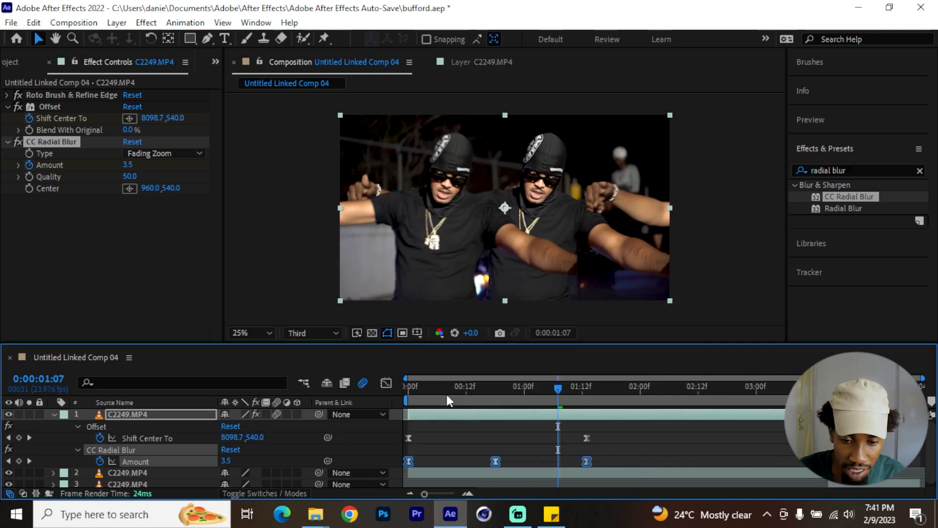
key("Home")
key("space")
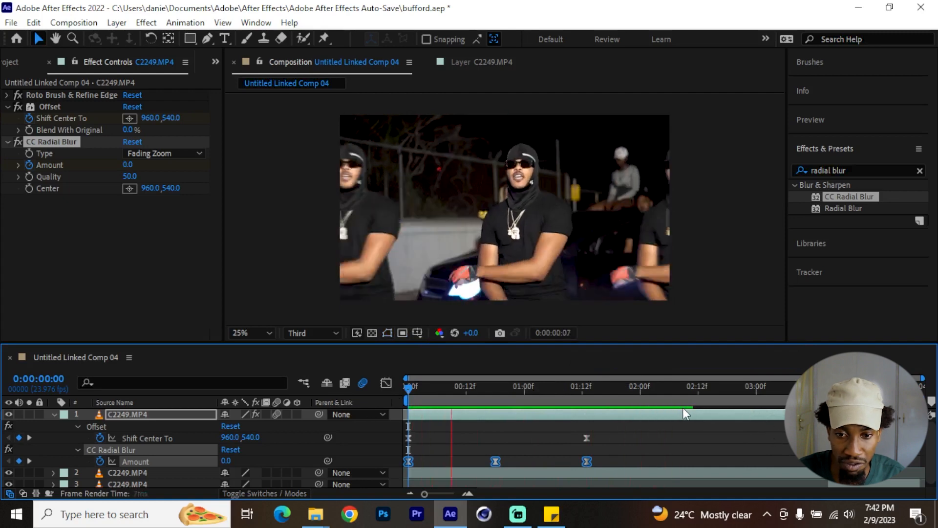
key("space")
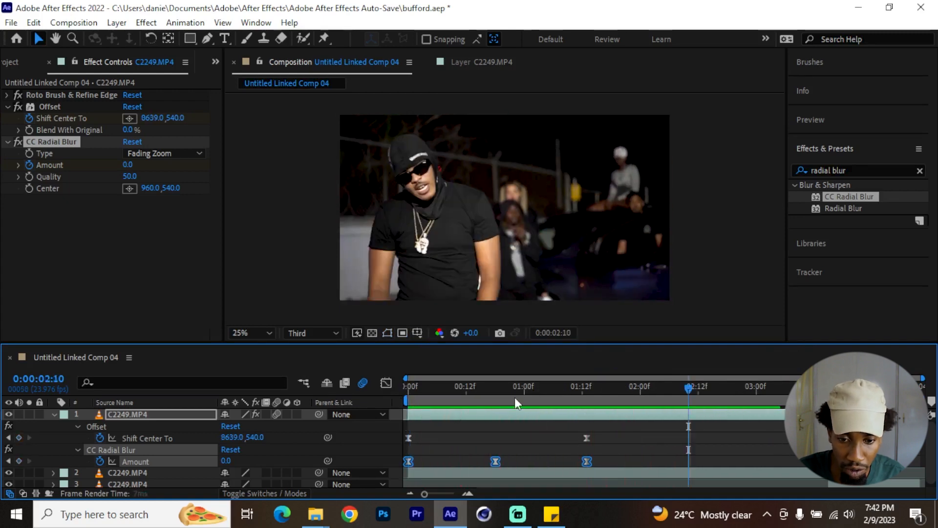
Step: Set the middle CC Radial Blur Amount keyframe at 0:00:00:18 to 30 and preview the whip slide
left_click(494, 395)
left_click(509, 435)
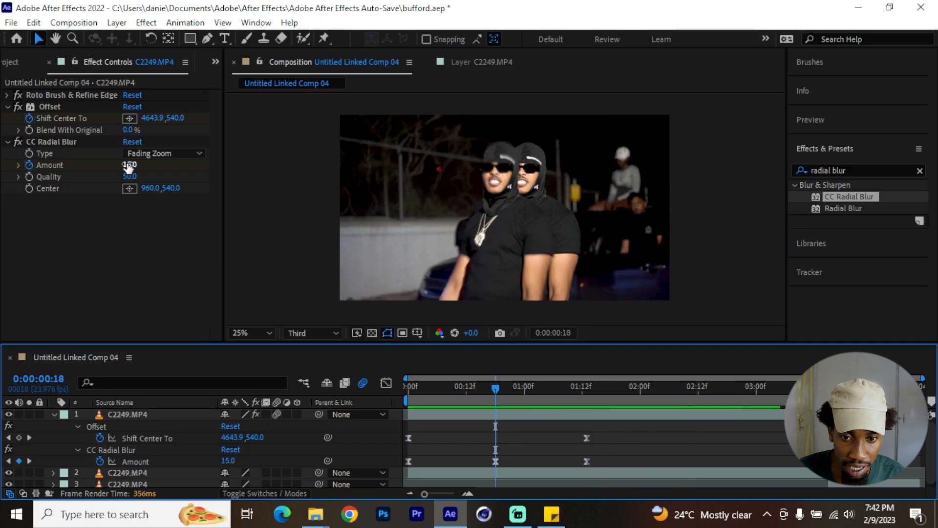
mouse_move(131, 164)
left_mouse_down()
mouse_move(142, 167)
mouse_move(130, 165)
left_mouse_up()
type("30")
key("Return")
key("space")
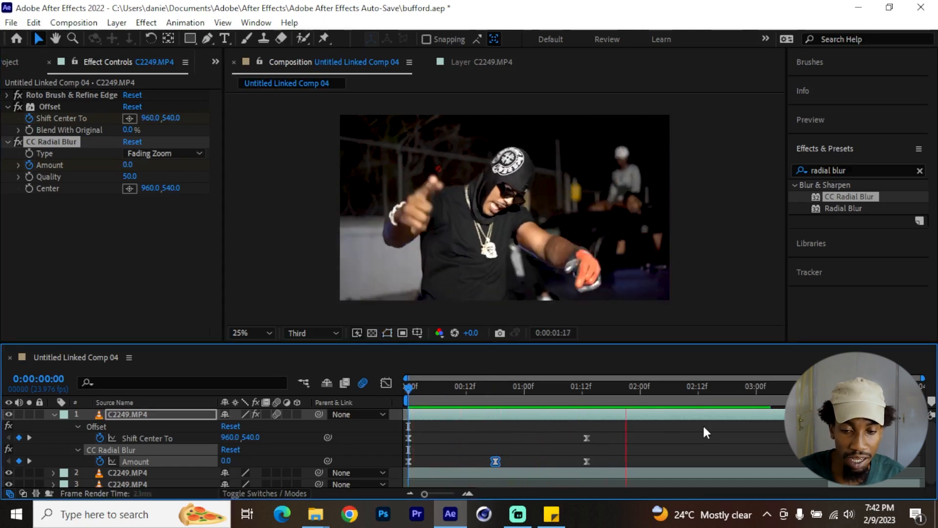
key("space")
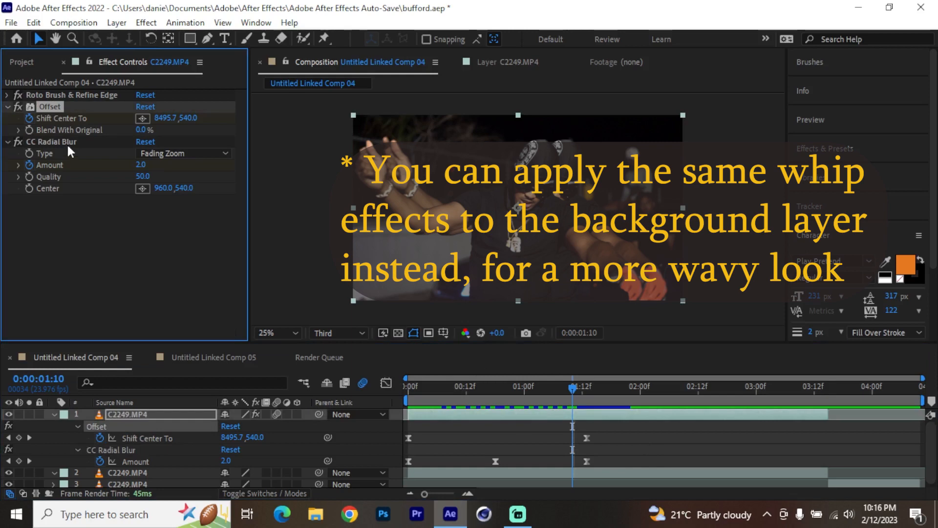
Step: Turn off Offset and CC Radial Blur on the top C2249.MP4 layer and select the middle C2249.MP4 layer
left_click(64, 142, "ctrl")
left_click(18, 108)
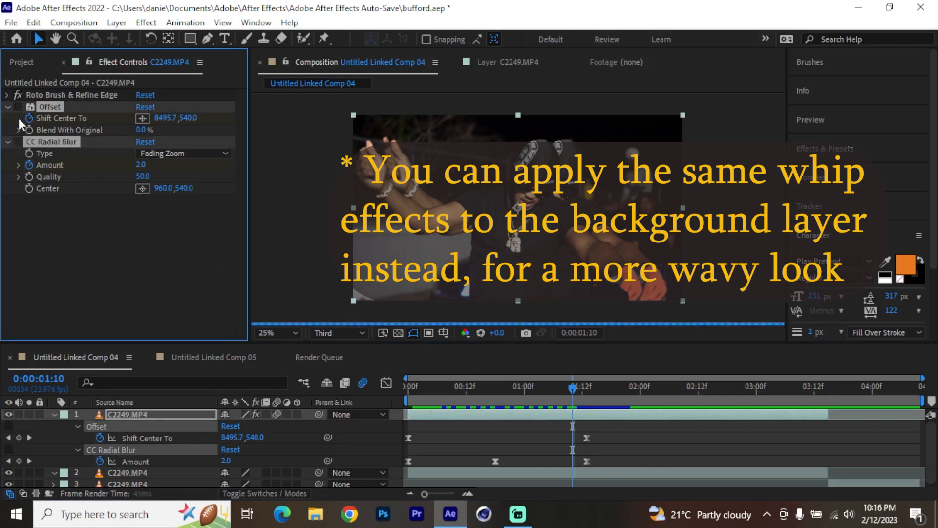
key("u")
left_click(148, 424)
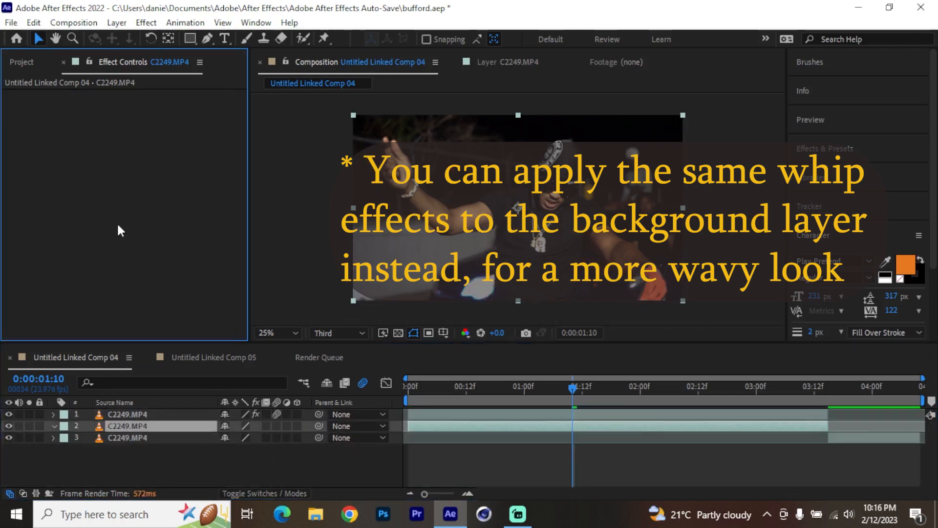
Step: Apply the same Offset and CC Radial Blur keyframes to the middle C2249.MP4 layer and shift them earlier in time
key("u")
left_click(148, 425)
key("u")
key("u")
scroll(527, 470, "down", 3)
left_click_drag(533, 419, 764, 468)
left_click_drag(752, 435, 655, 435)
left_click(402, 391)
key("space")
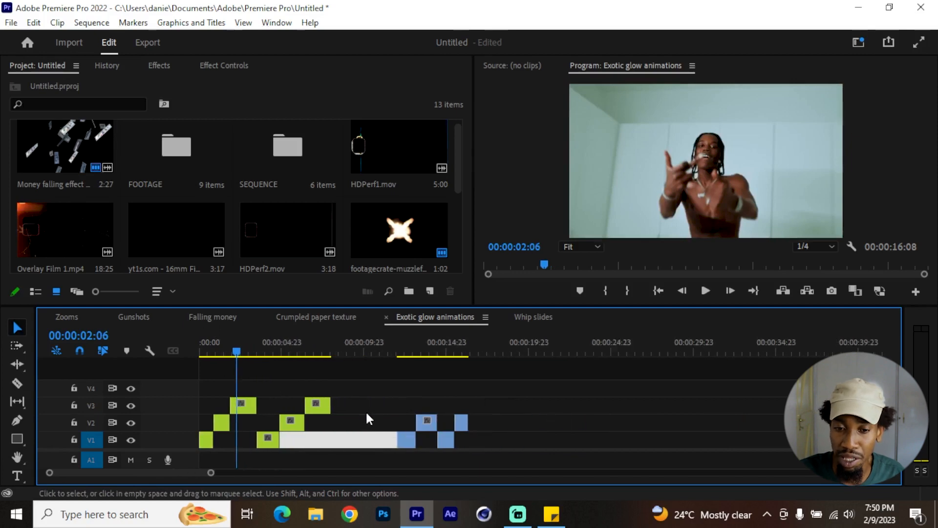
Step: In Premiere Pro, examine the glow examples in the Exotic glow animations sequence from 00:00:02:09 to 00:00:05:00
scroll(295, 403, "up", 2)
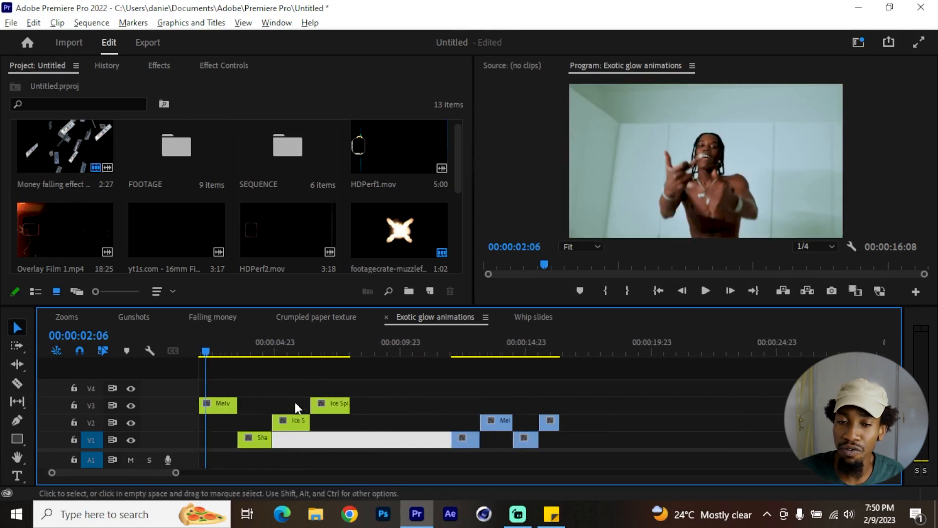
scroll(296, 404, "up", 2)
scroll(406, 381, "up", 3)
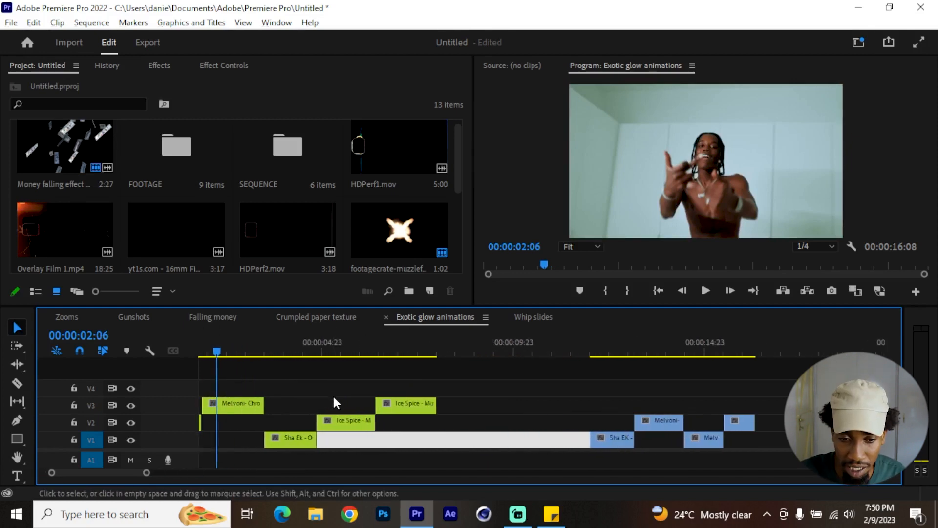
left_click(289, 350)
left_click_drag(290, 345, 291, 346)
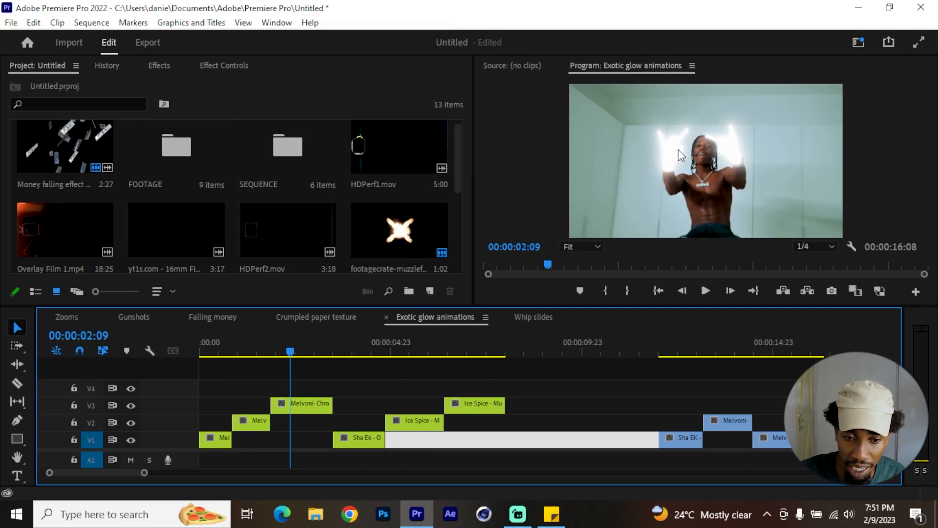
left_click_drag(290, 350, 389, 376)
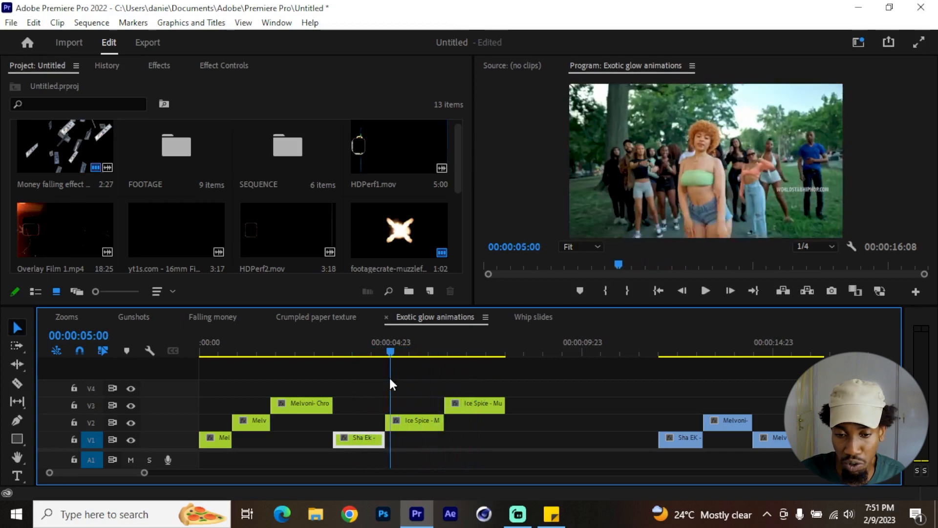
Step: Replace the group of blue clips near the end of the Exotic glow animations sequence with an After Effects composition
key("minus")
scroll(452, 419, "down", 1)
scroll(512, 426, "down", 2)
scroll(373, 419, "up", 1)
scroll(377, 414, "up", 1)
left_click_drag(665, 387, 394, 452)
right_click(403, 439)
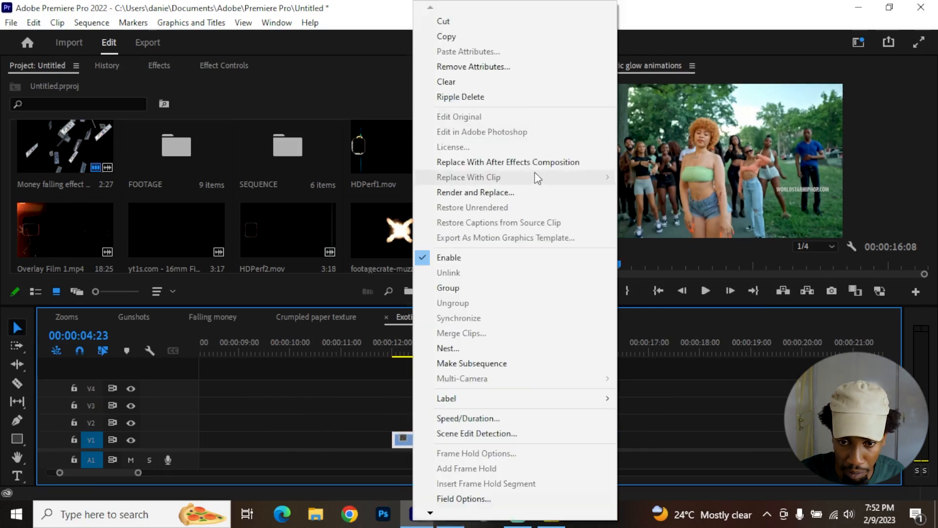
left_click(533, 162)
Step: Open the Sha EK layer on its own in After Effects and paint a Roto Brush selection over the raised hand at 0:00:00:00
left_click_drag(444, 397, 429, 382)
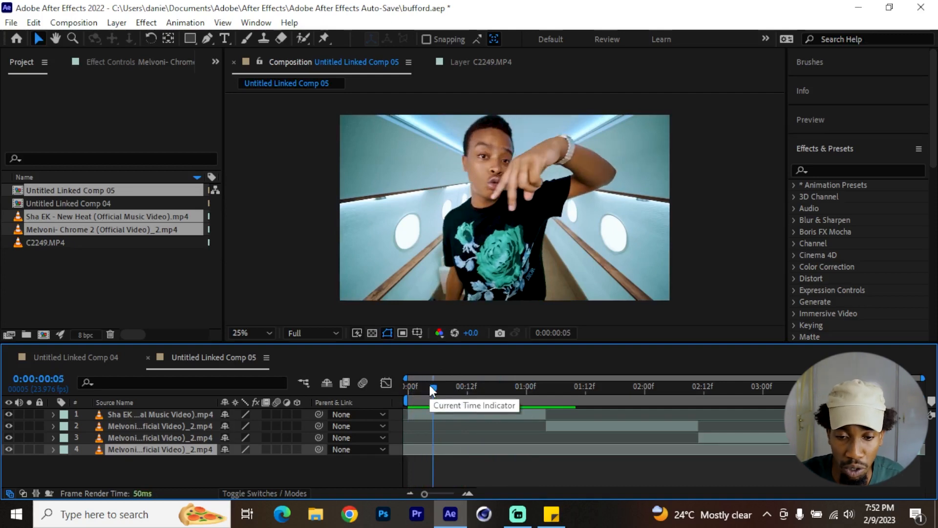
left_click(448, 414)
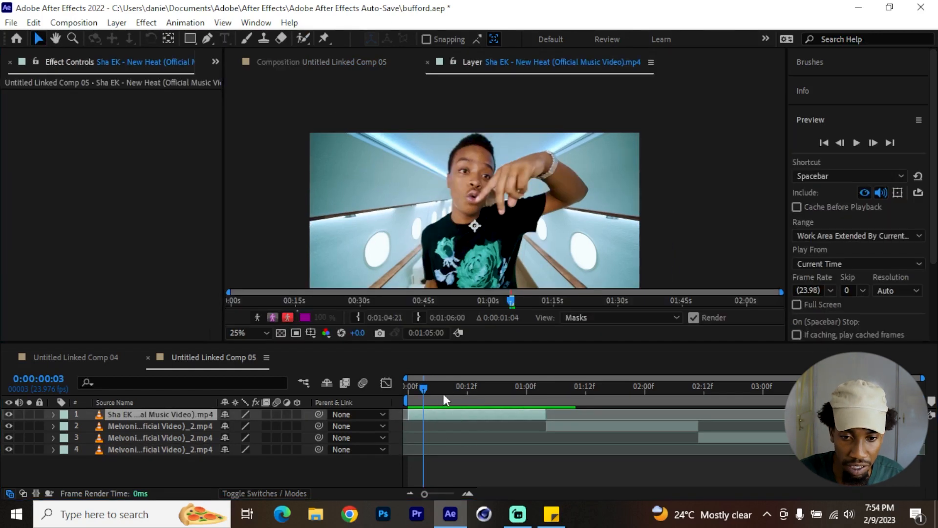
left_click_drag(424, 389, 398, 387)
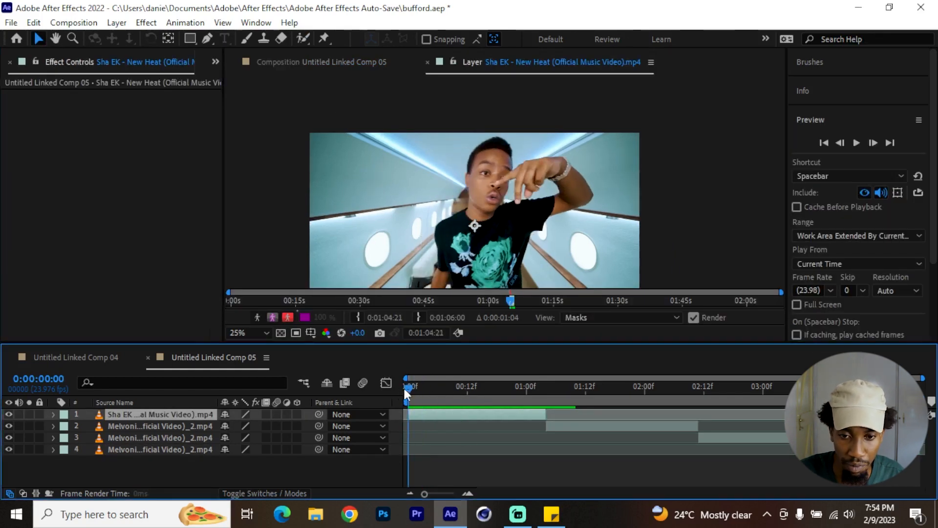
left_click_drag(471, 243, 478, 227)
key("v")
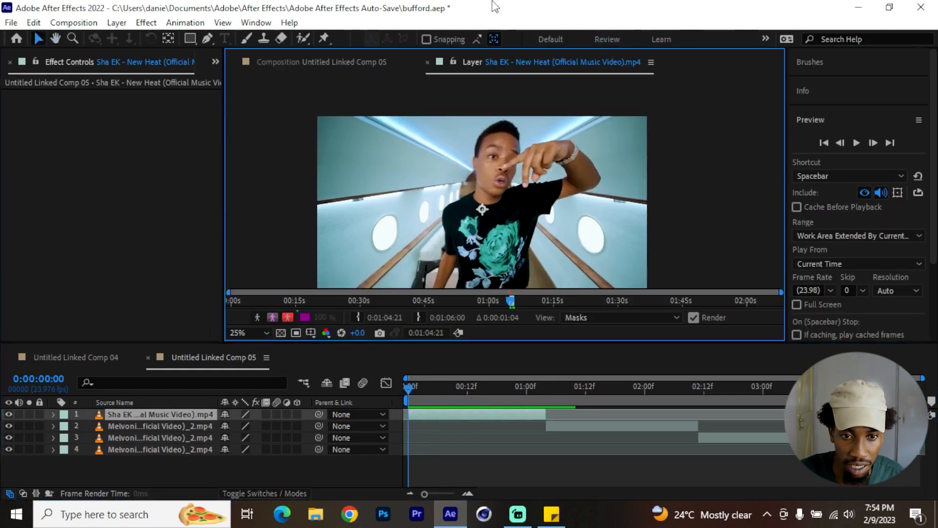
left_click(304, 39)
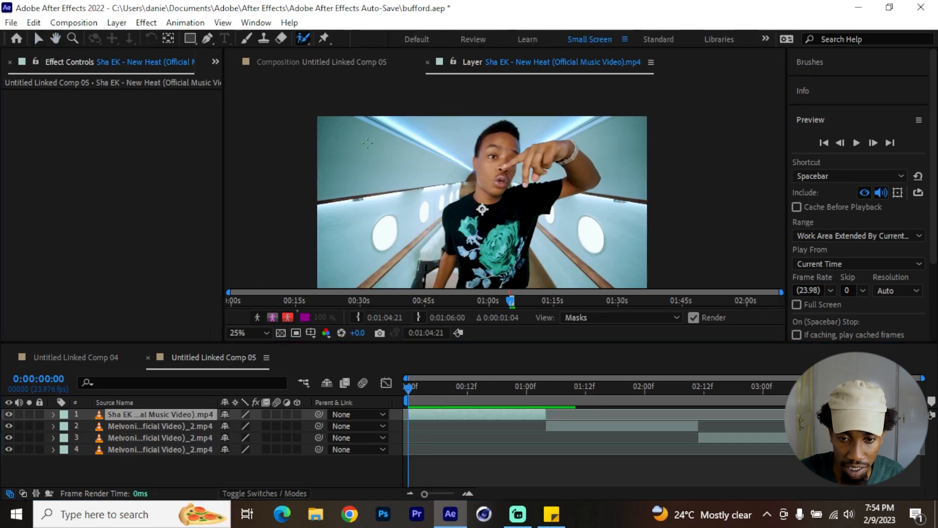
key("h")
mouse_move(547, 141)
left_mouse_down()
mouse_move(510, 164)
mouse_move(494, 209)
left_mouse_up()
scroll(509, 177, "up", 2)
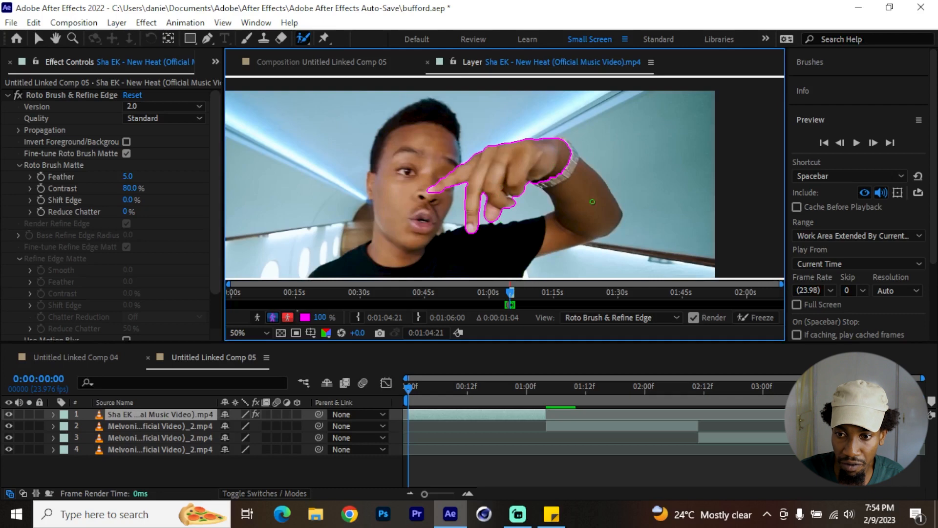
Step: Freeze the hand's Roto Brush propagation and, back in Untitled Linked Comp 05, set the matte Feather to 8.2 and Shift Edge to 8%
left_click(756, 317)
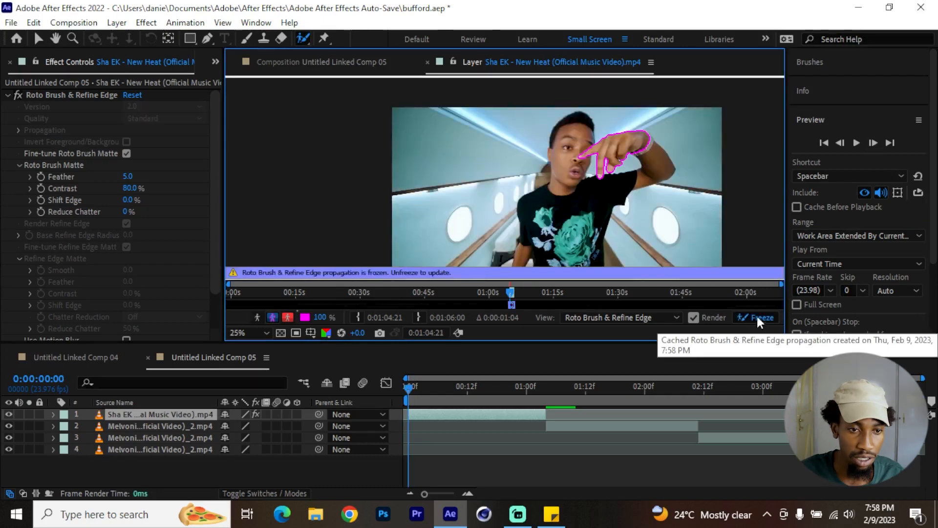
left_click(38, 39)
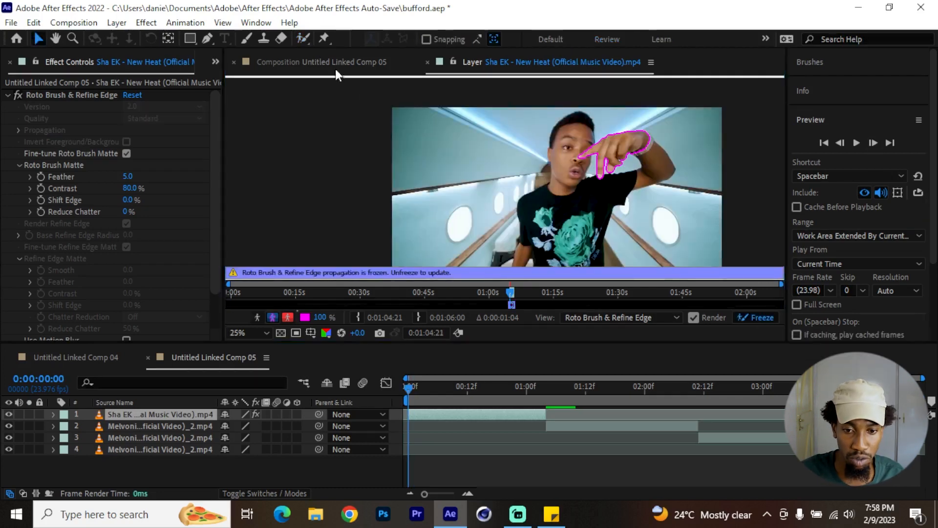
left_click(339, 71)
left_click_drag(411, 388, 478, 392)
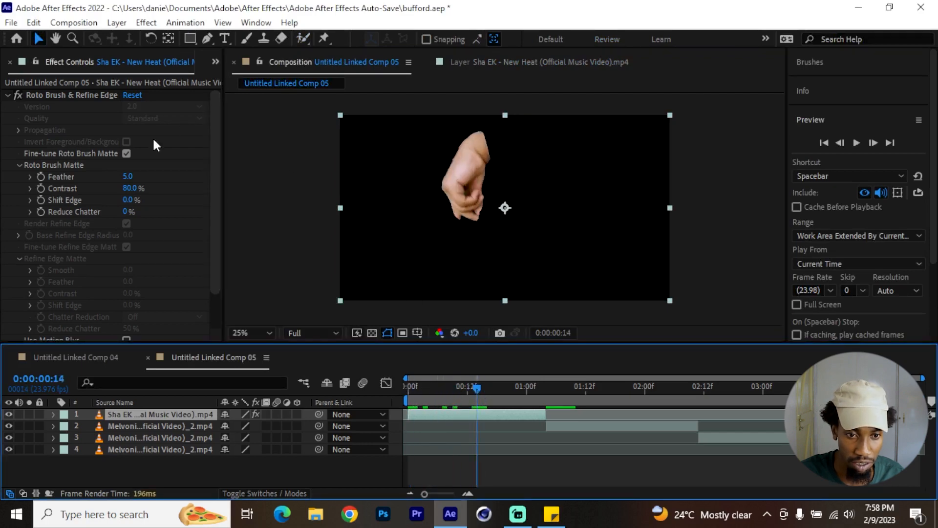
left_click_drag(127, 177, 147, 200)
left_click_drag(416, 387, 473, 387)
Step: Duplicate the Sha EK layer and delete Roto Brush & Refine Edge from the lower copy
left_click(133, 415)
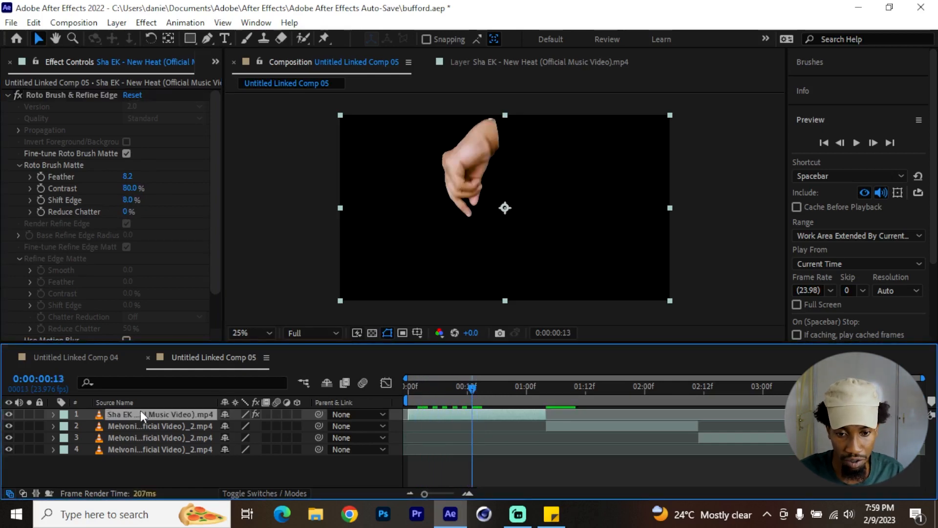
key("ctrl+d")
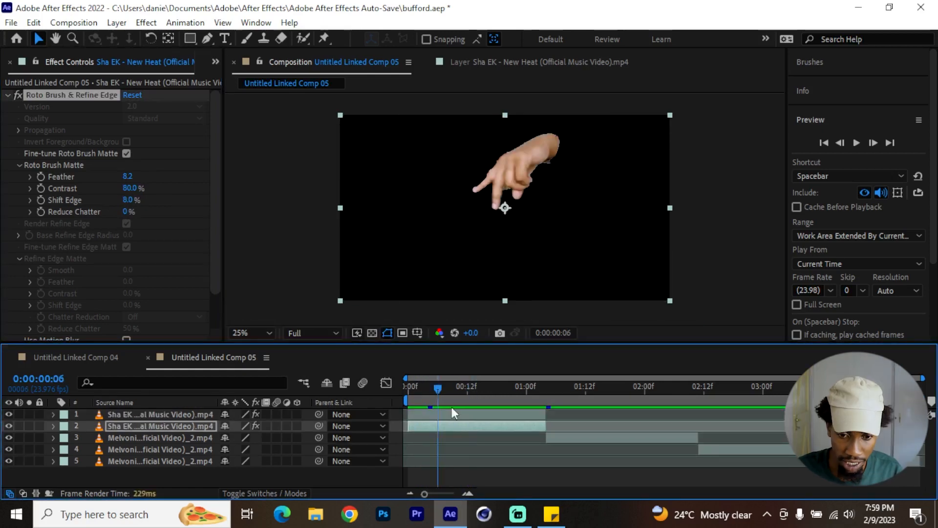
left_click(458, 426)
left_click(96, 94)
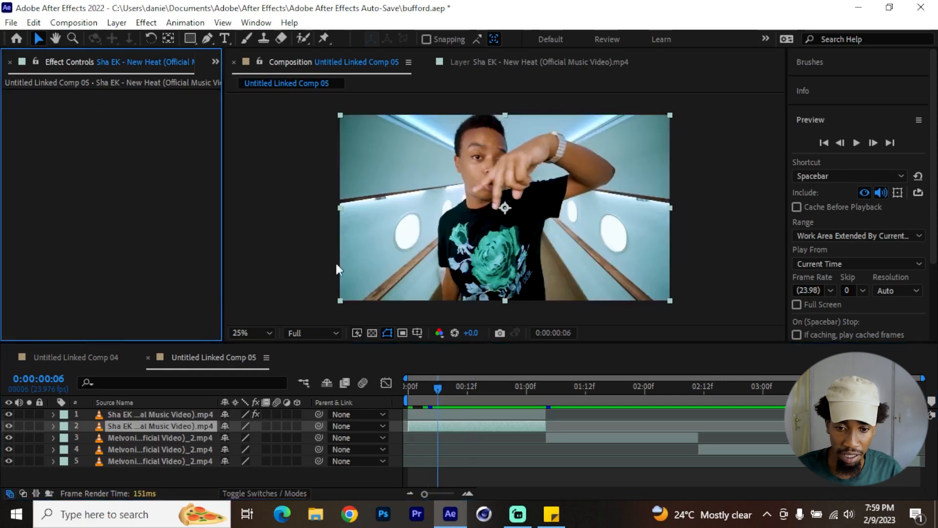
Step: Apply Strobe Light to the top Sha EK layer with a Strobe Duration of 0.1 and a Strobe Period of 0.2 seconds, and preview it
left_click(406, 378)
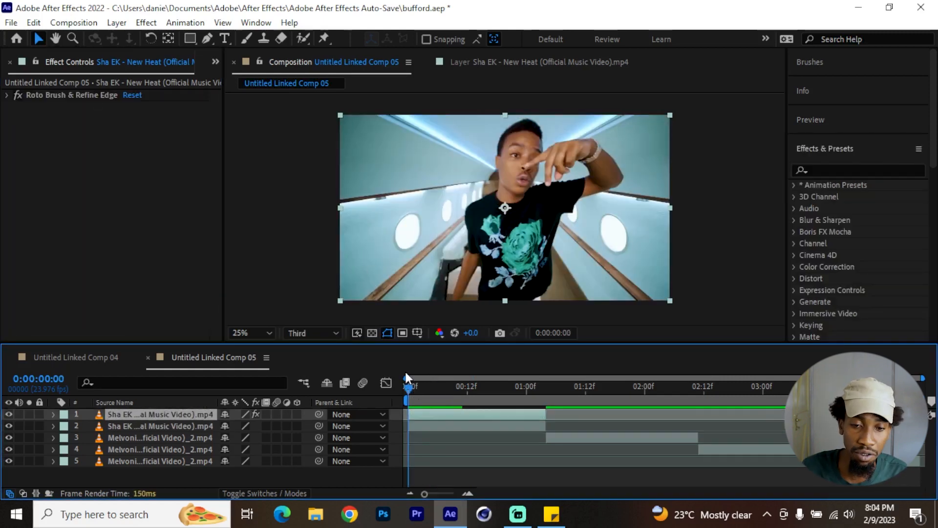
mouse_move(417, 397)
left_mouse_down()
mouse_move(431, 391)
mouse_move(419, 391)
left_mouse_up()
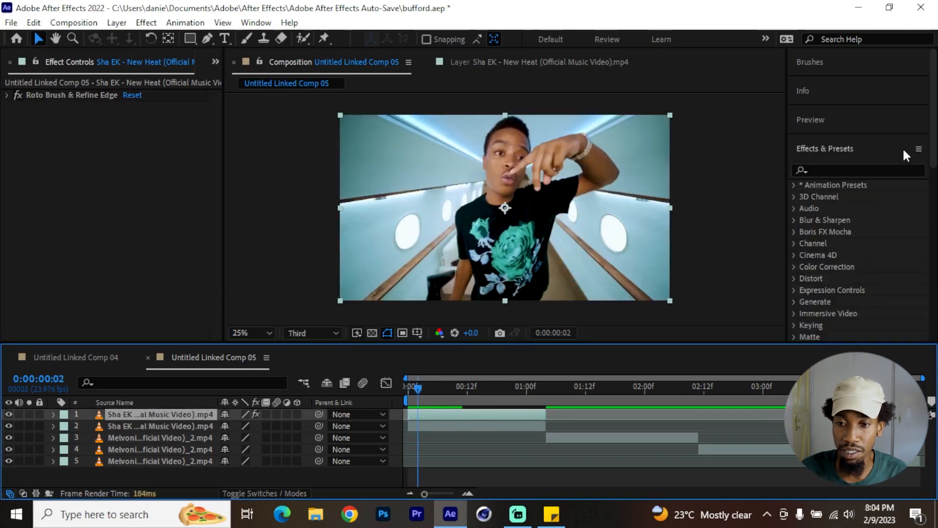
left_click(865, 170)
type("strobe")
left_click_drag(850, 196, 123, 154)
left_click(129, 142)
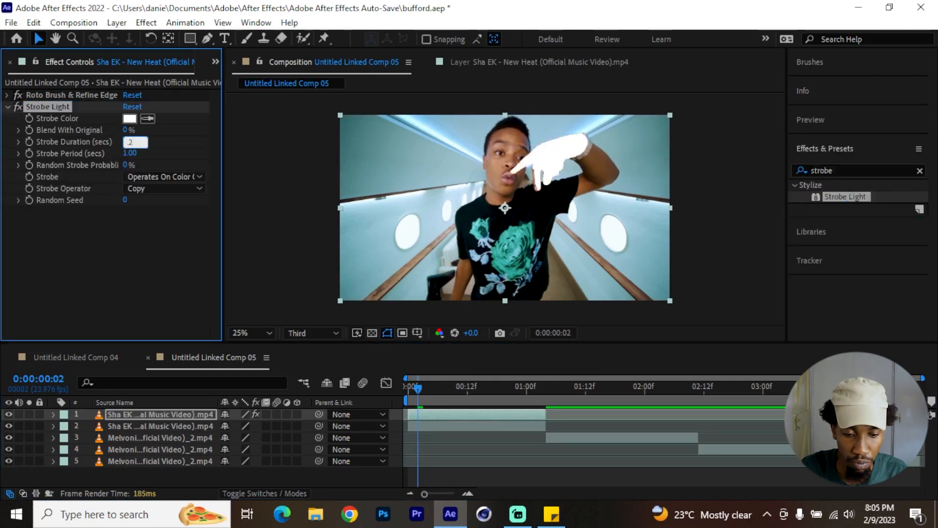
key("Tab")
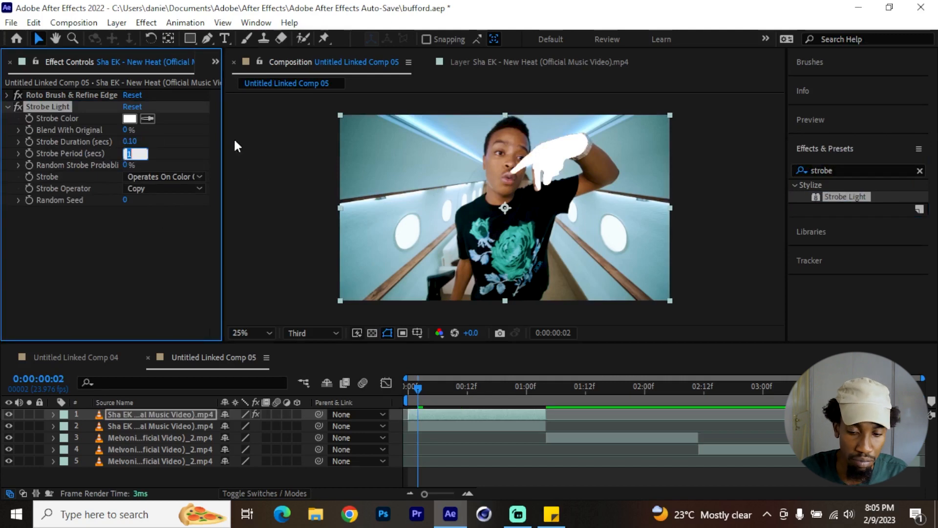
type(".2")
key("Return")
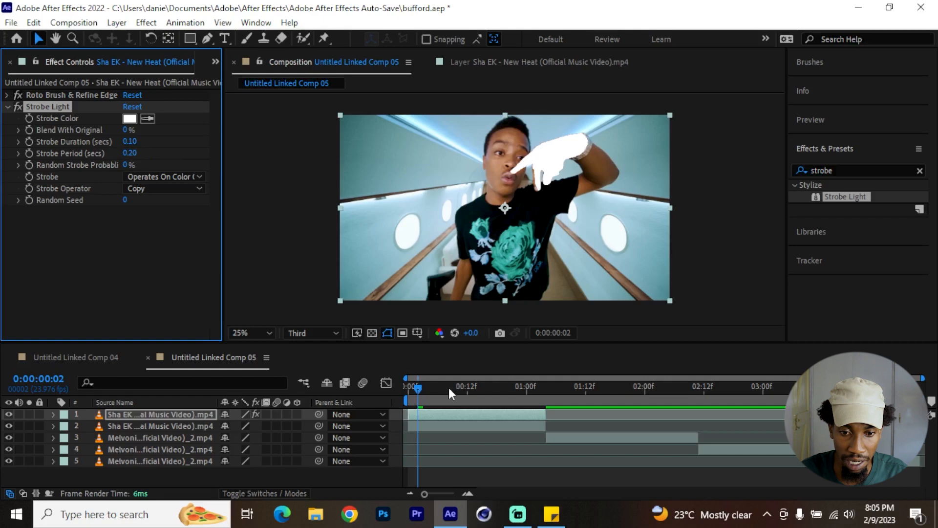
key("space")
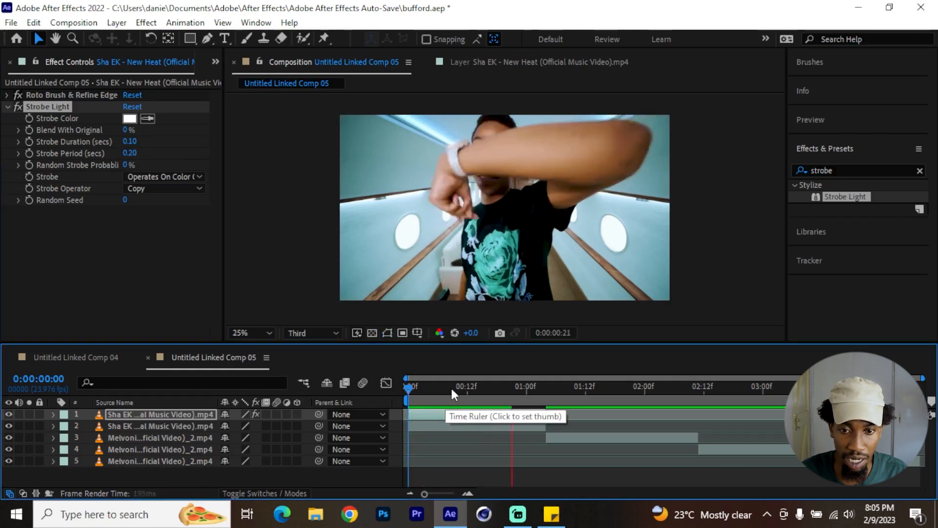
Step: Apply the Sapphire S_Glow effect to the top Sha EK layer after Strobe Light
left_click(418, 390)
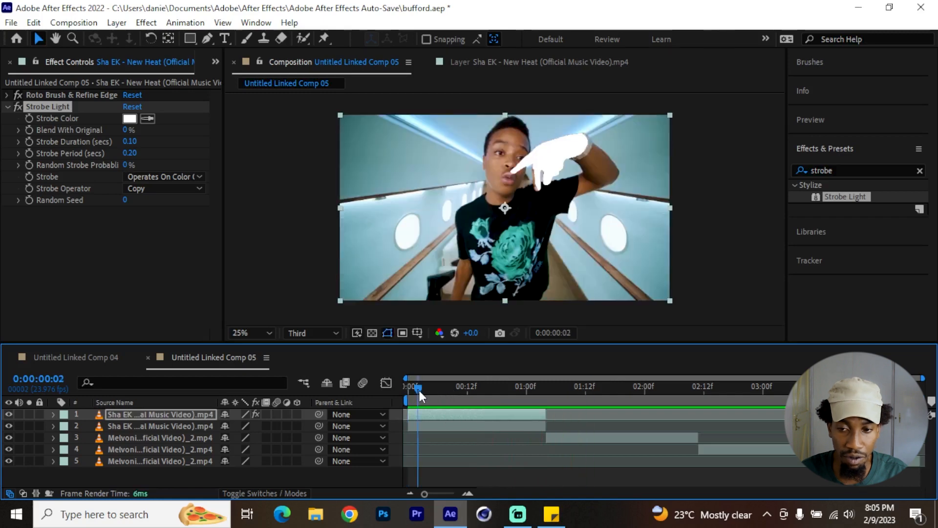
left_click(143, 264)
left_click(851, 168)
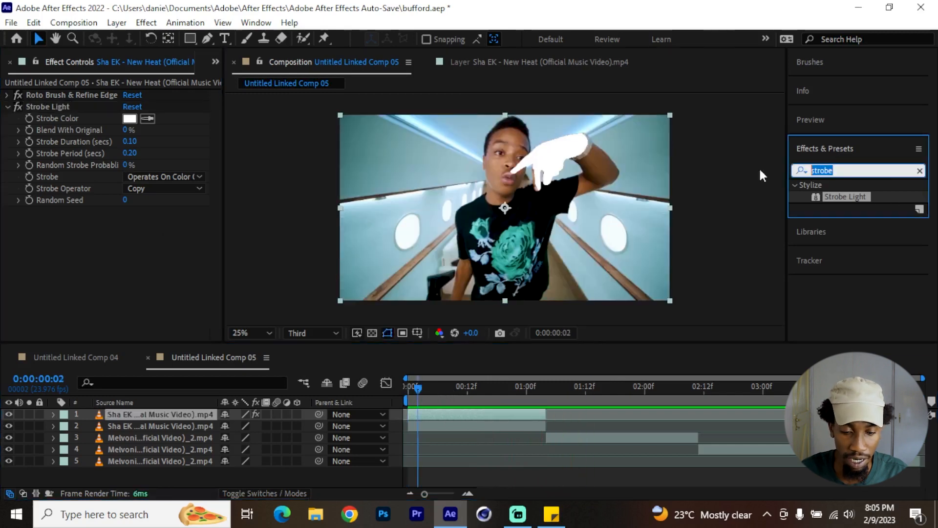
type("glow")
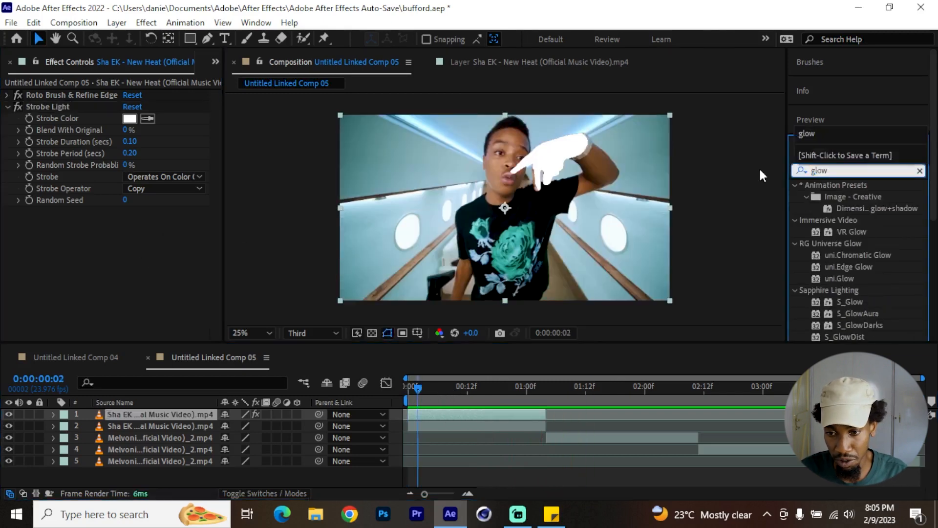
scroll(892, 274, "down", 1)
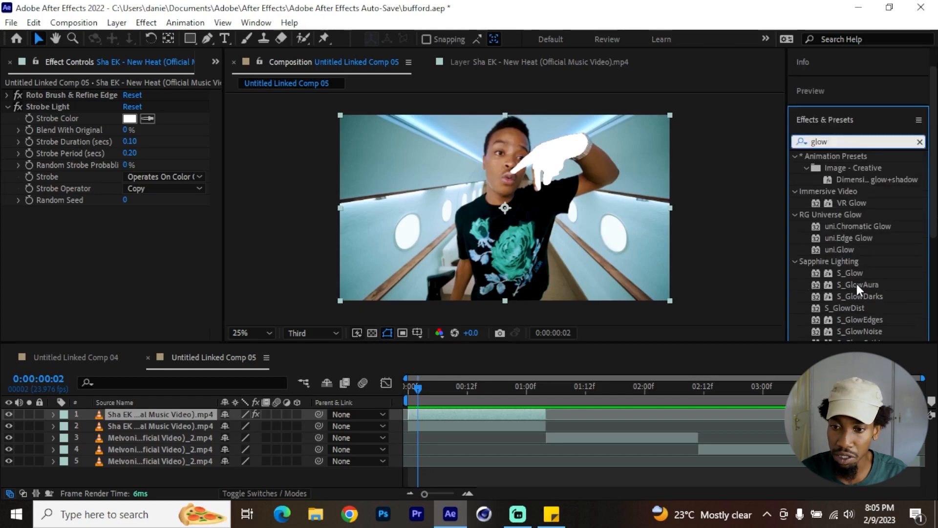
left_click_drag(860, 272, 128, 413)
scroll(175, 230, "down", 1)
scroll(151, 215, "up", 2)
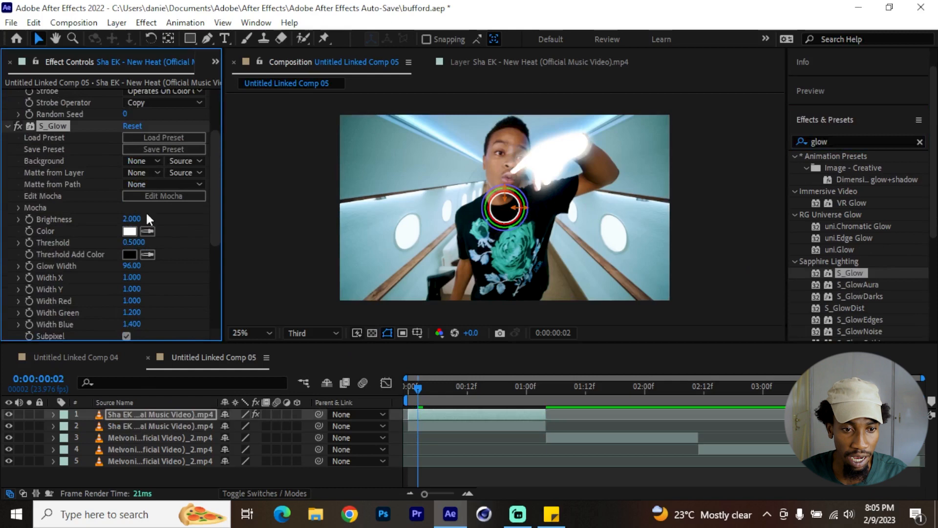
Step: Set the S_Glow Brightness to 2.773 and slightly increase its Glow Width
left_click(18, 219)
left_click_drag(103, 238, 128, 239)
scroll(58, 263, "down", 2)
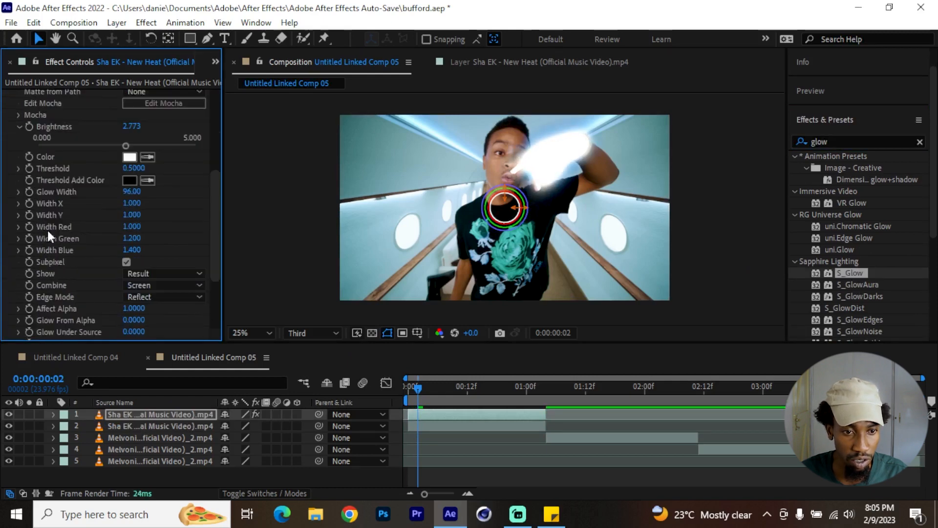
scroll(27, 189, "up", 1)
left_click(19, 199)
left_click_drag(115, 218, 124, 219)
Step: Preview the strobing hand glow from the start of the composition
left_click_drag(421, 391, 394, 388)
key("space")
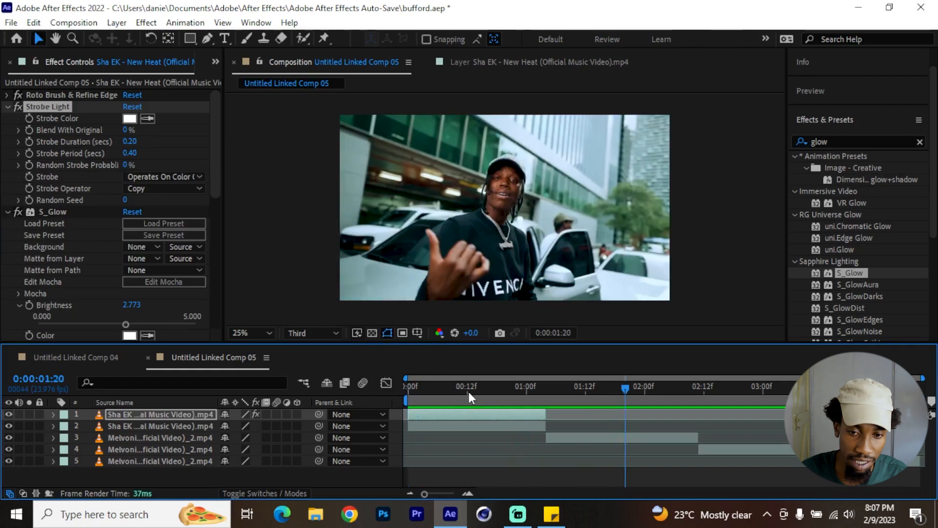
left_click_drag(469, 391, 366, 390)
key("space")
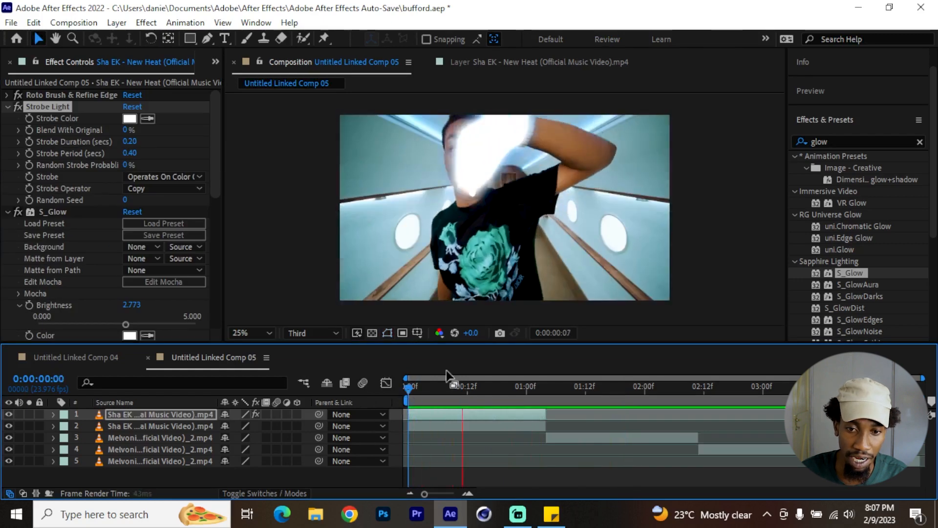
Step: Set the top layer's Strobe Duration to 0.1 and Strobe Period to 0.2 seconds, and replay the composition from the start
left_click(413, 388)
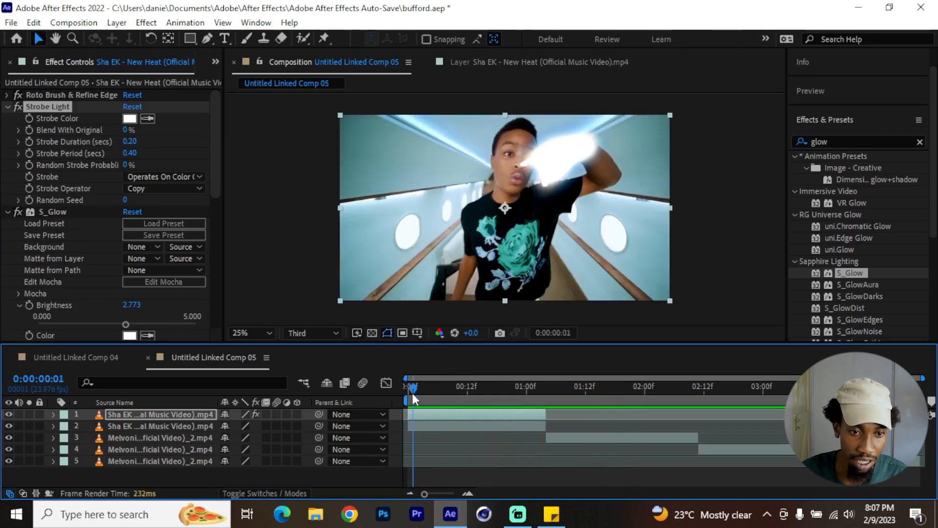
left_click(134, 138)
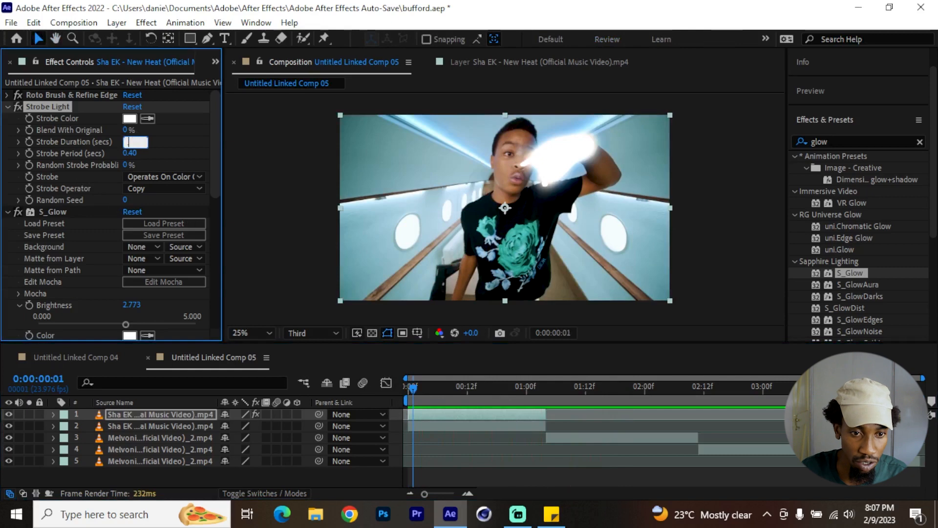
type("0.1")
left_click(129, 153)
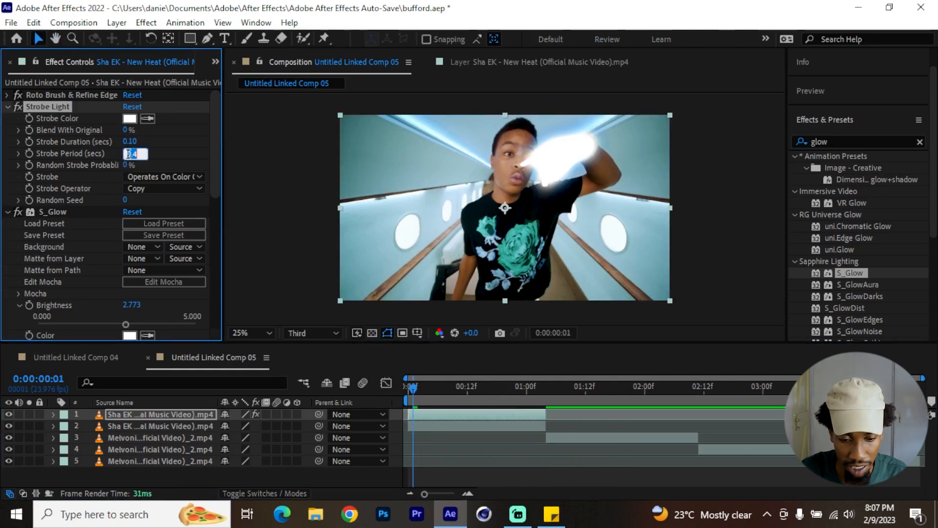
key("Return")
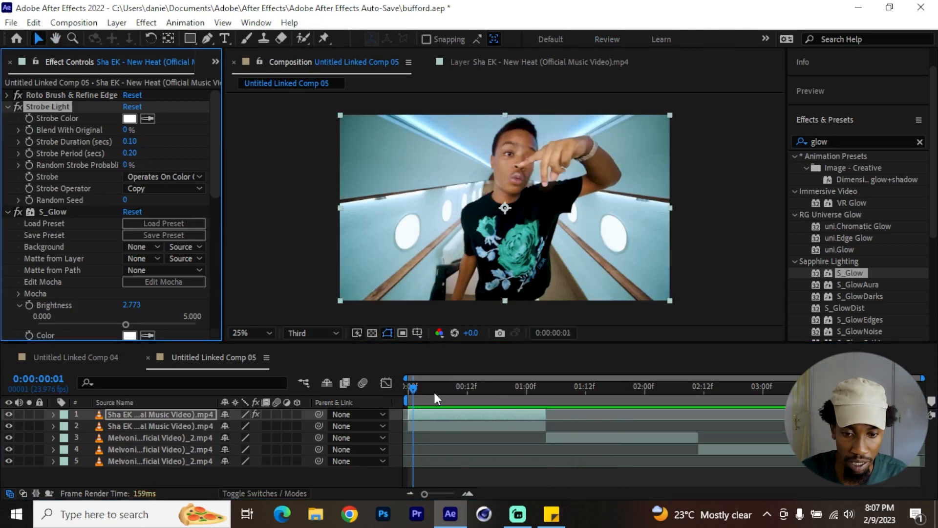
left_click_drag(413, 388, 370, 392)
key("space")
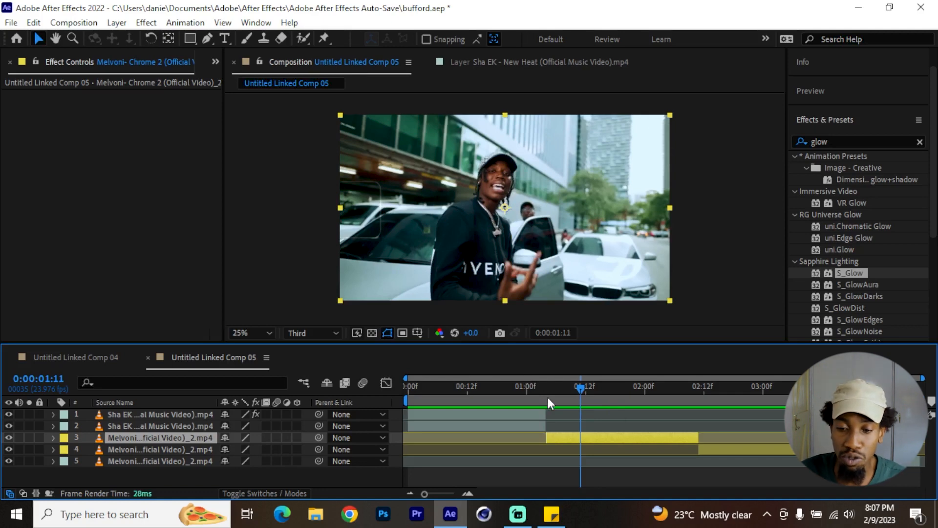
Step: Move the Melvoni layer in third position below the fourth layer in the stack
mouse_move(583, 386)
left_mouse_down()
mouse_move(636, 389)
mouse_move(594, 387)
left_mouse_up()
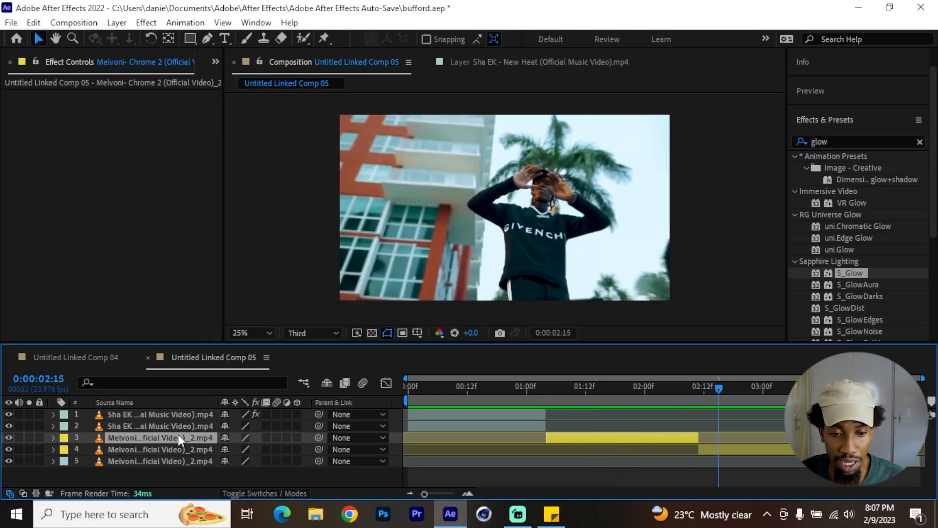
left_click_drag(178, 435, 180, 450)
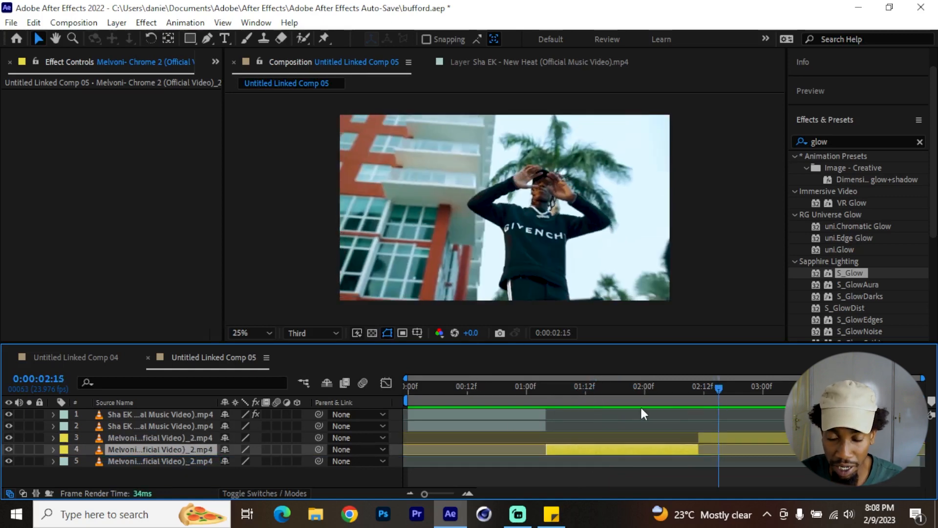
mouse_move(718, 389)
left_mouse_down()
mouse_move(703, 388)
mouse_move(717, 388)
left_mouse_up()
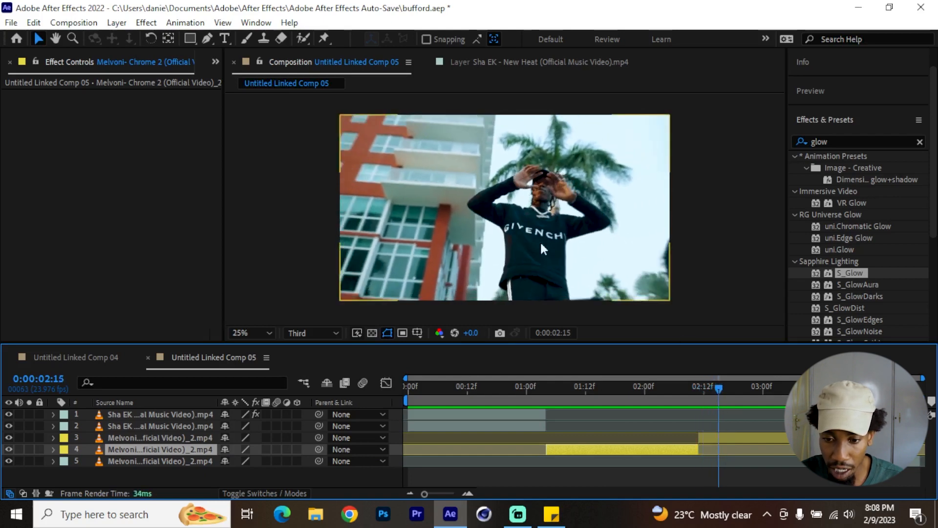
Step: Split the Melvoni layer in third position at 0:00:02:16, leaving a short segment at the start of the clip
left_click(715, 440)
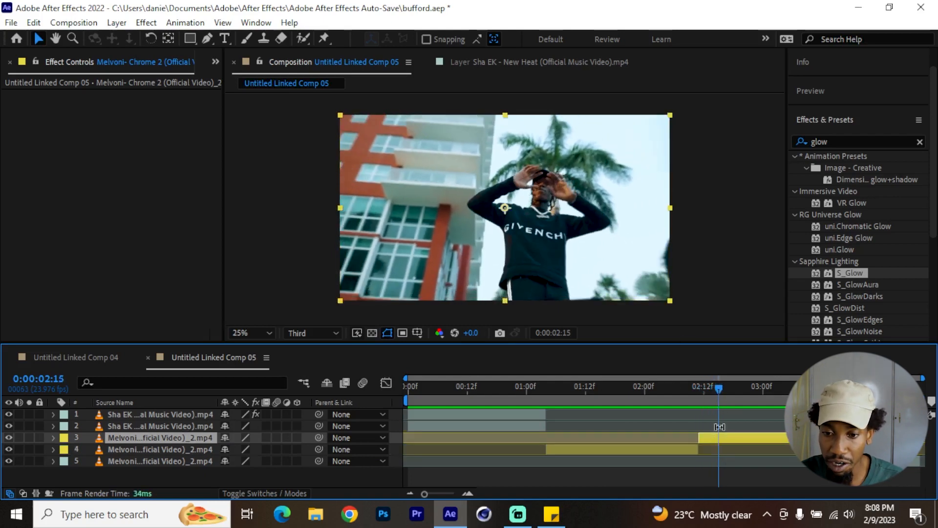
key("Page_Down")
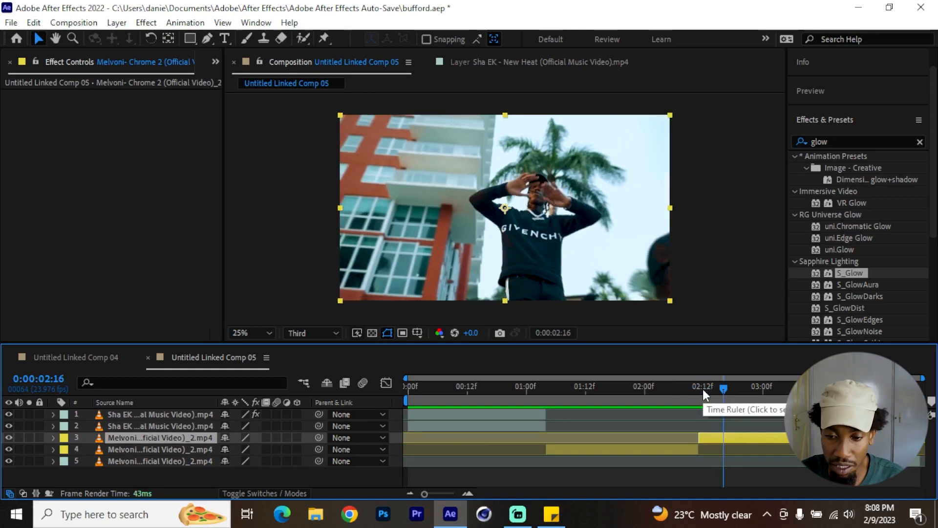
key("ctrl+shift+d")
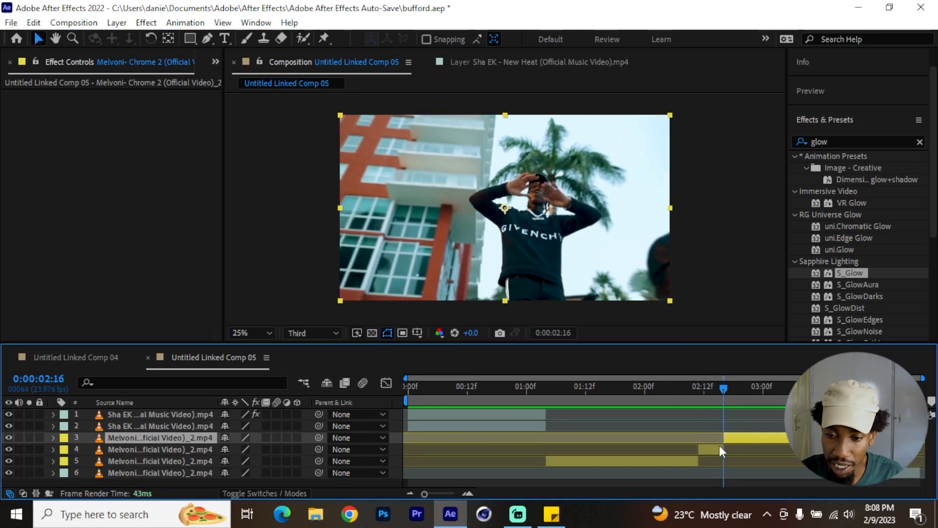
Step: Rotoscope the man in the Givenchy sweater at 0:00:02:11 on the short Melvoni segment, including his raised arms and head, with Roto Brush
left_click(710, 450)
left_click(699, 384)
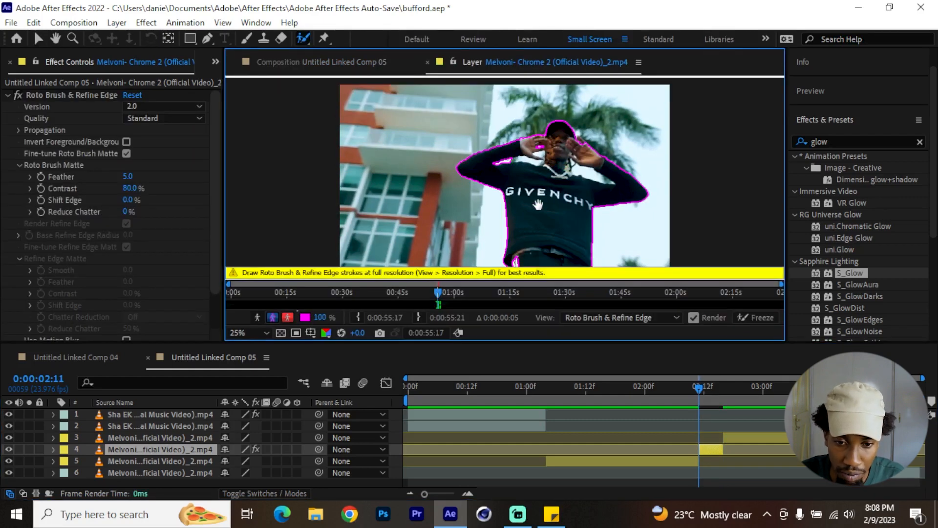
left_click_drag(539, 206, 536, 194)
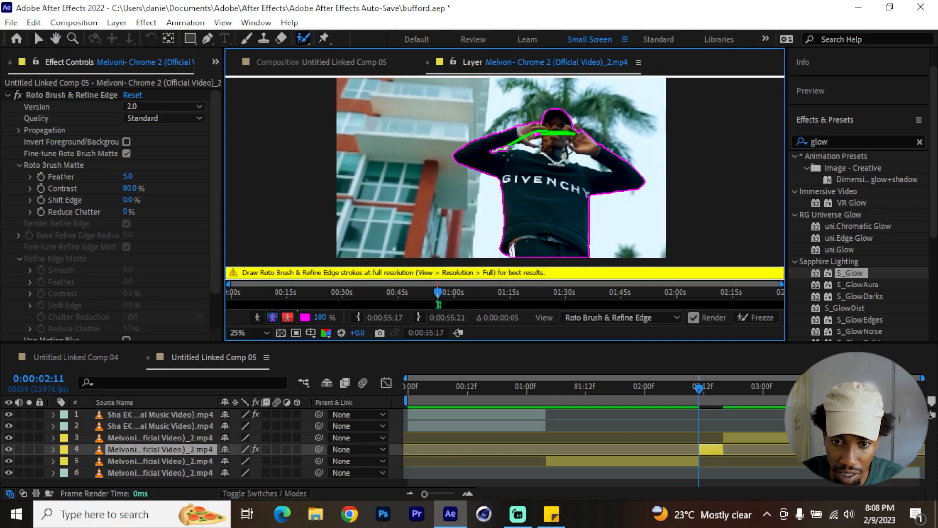
Step: Propagate the Roto Brush matte frame by frame from 0:00:02:11 to 0:00:02:16 and freeze it
left_click(810, 90)
left_click(874, 143)
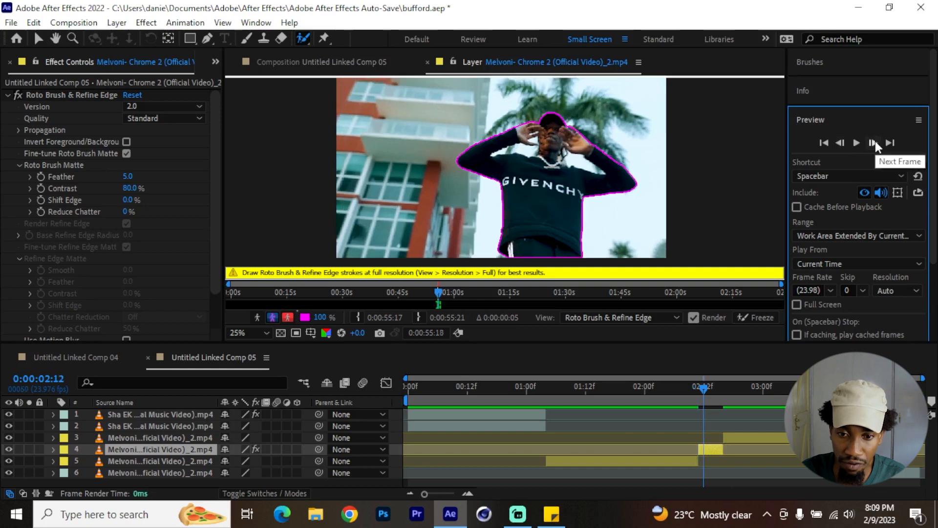
left_click(875, 144)
left_click(875, 143)
left_click(875, 143)
left_click(874, 143)
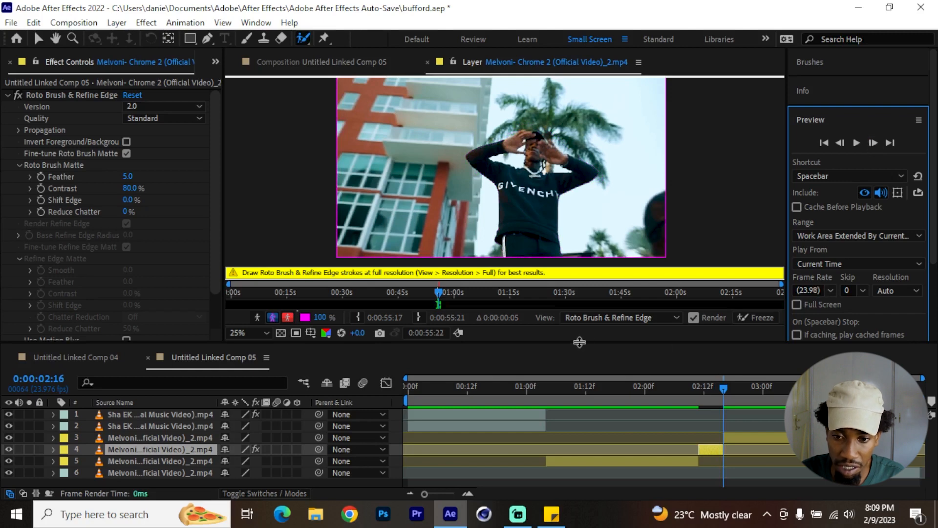
left_click(766, 317)
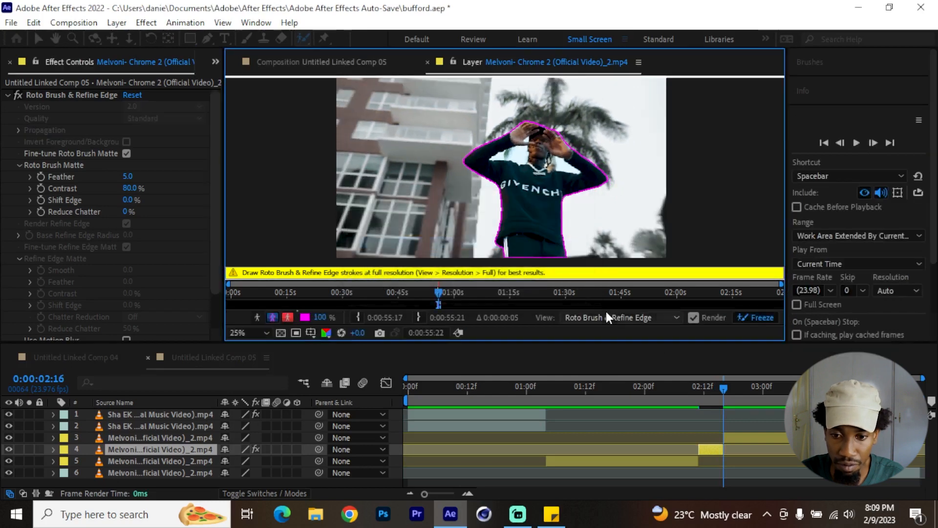
Step: Check the frozen cutout of the man within the composition around 0:00:02:13
left_click(712, 394)
left_click_drag(713, 394, 707, 398)
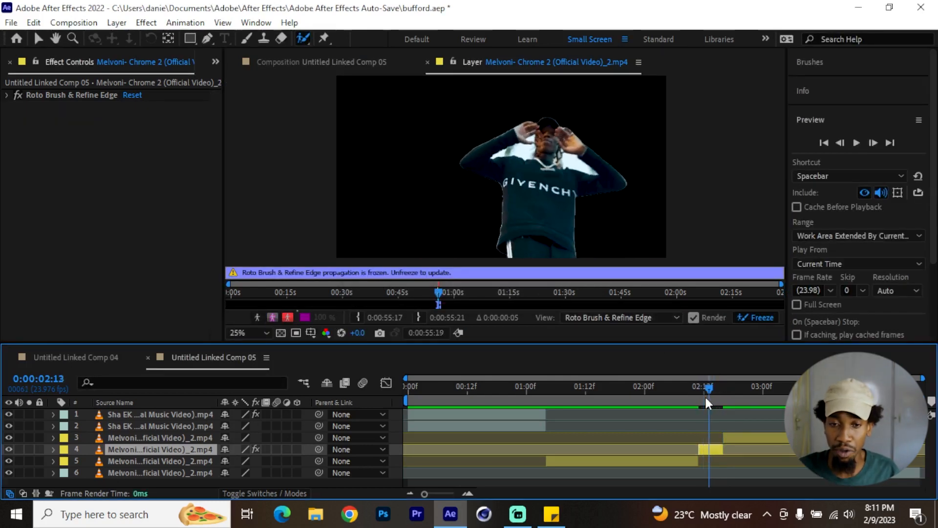
left_click(291, 62)
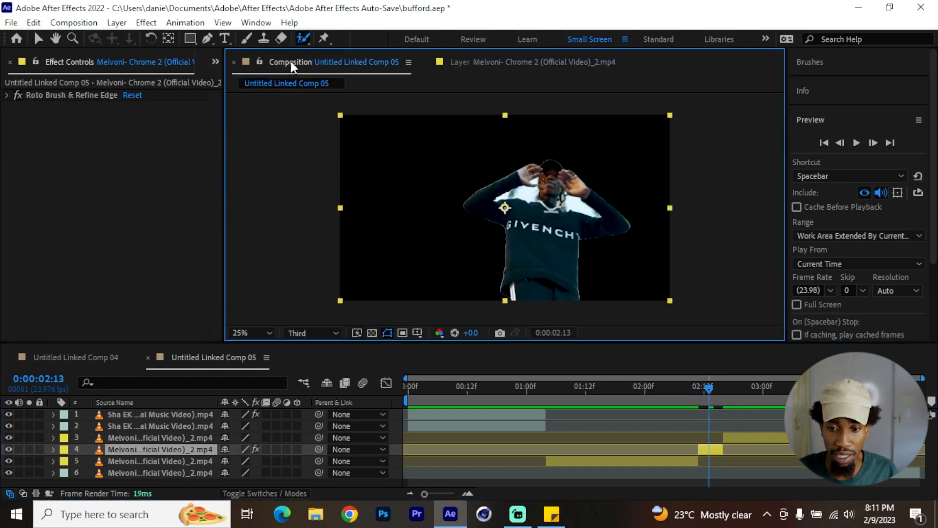
left_click(711, 394)
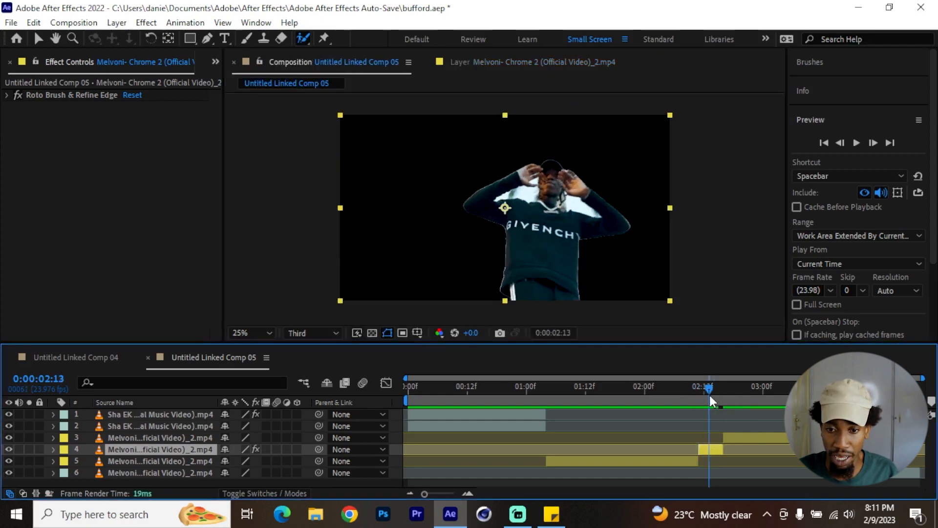
Step: Copy the Strobe Light and S_Glow effects from the top Sha EK layer onto the short rotoscoped Melvoni segment
left_click(152, 414)
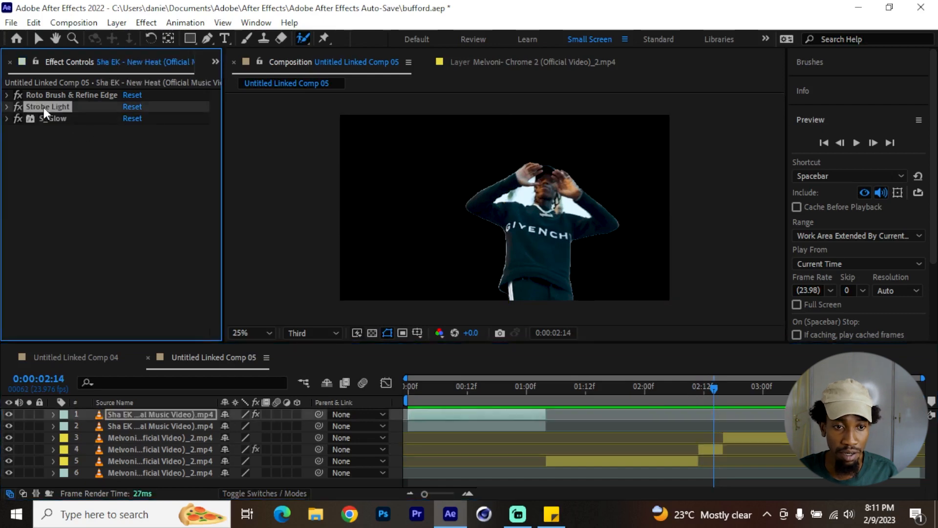
left_click(52, 118, "shift")
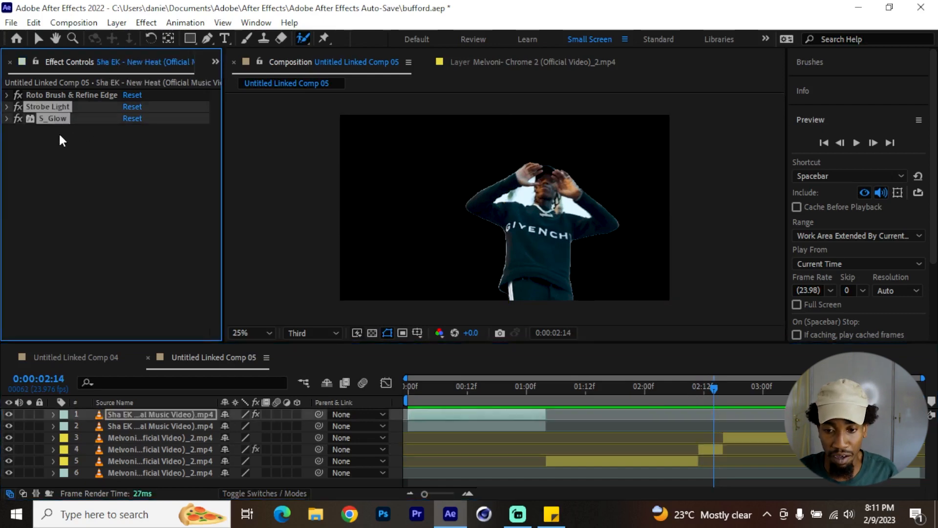
left_click(711, 450)
left_click(130, 187)
key("ctrl+v")
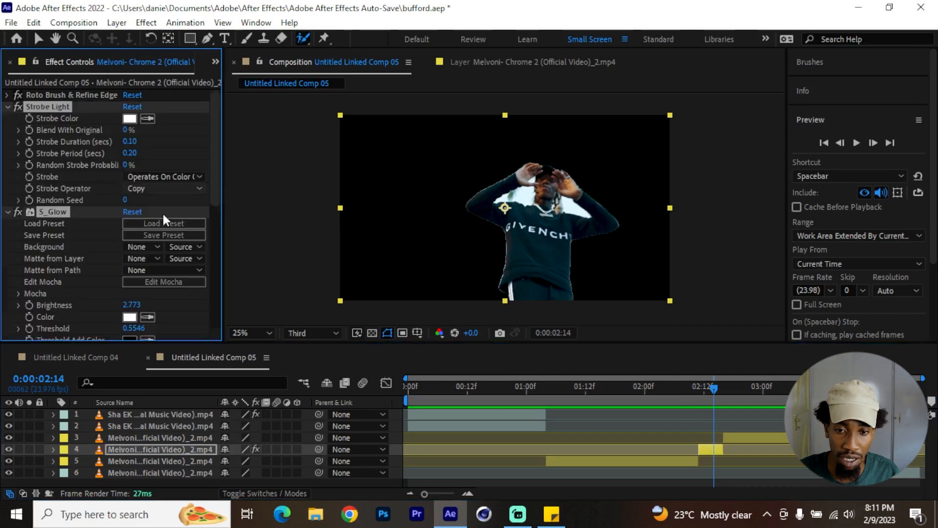
Step: Move the rotoscoped segment and the Melvoni clip following it earlier together, so the segment overlaps the end of the fifth layer's clip
left_click(737, 436)
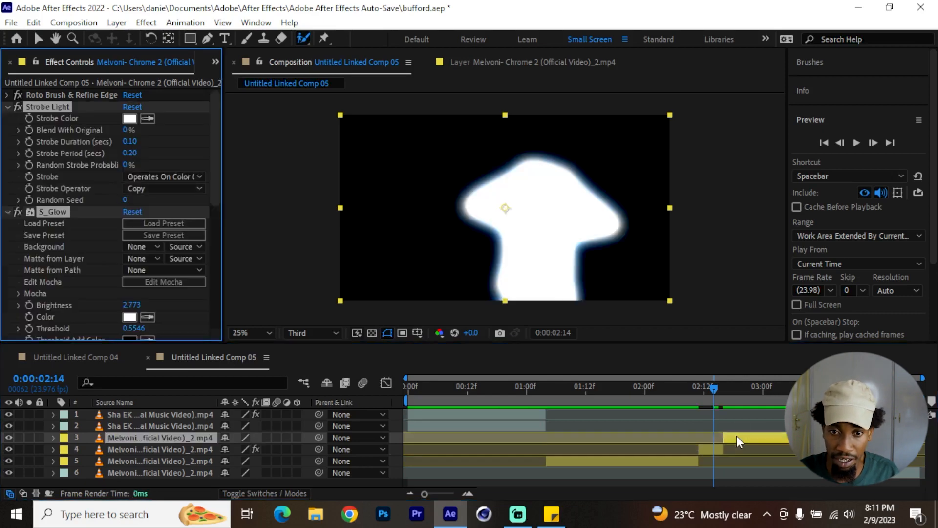
left_click(716, 448, "shift")
left_click_drag(745, 439, 721, 438)
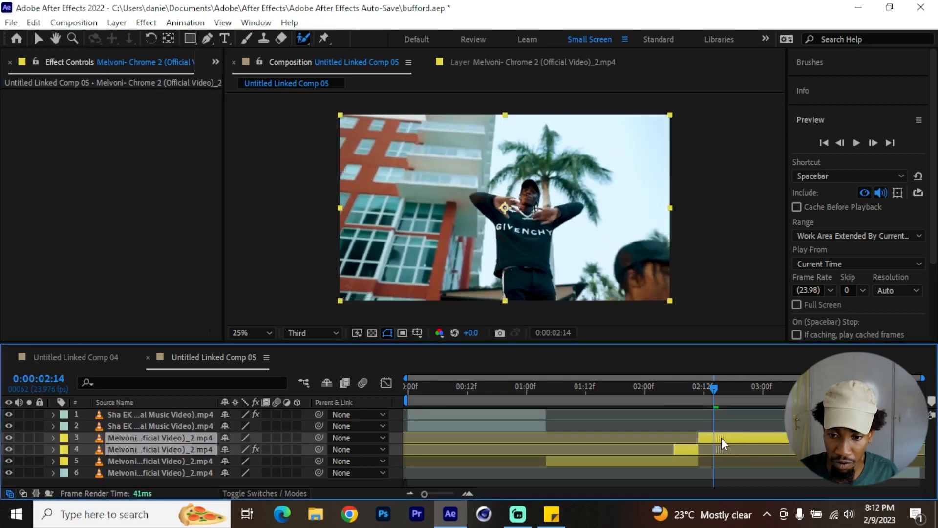
Step: Preview the overlapping glow transition between the two Melvoni shots
left_click_drag(653, 389, 623, 392)
key("space")
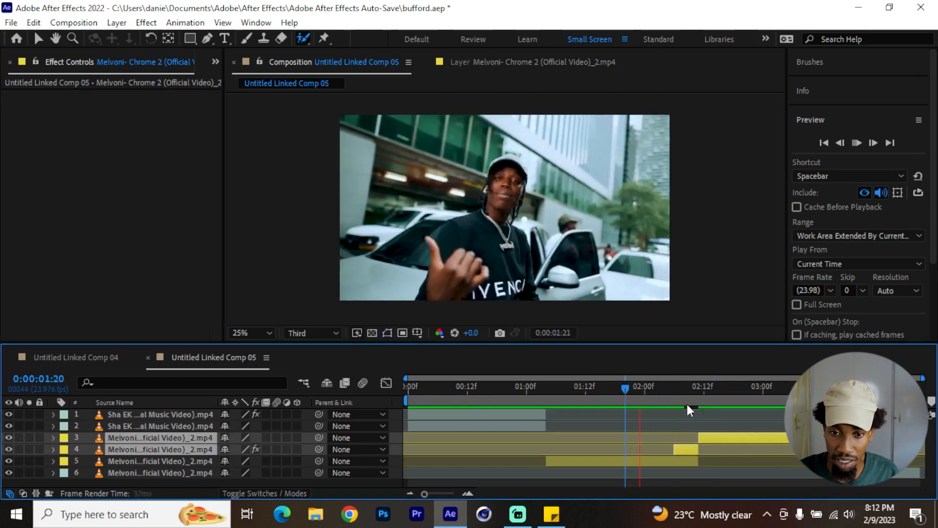
left_click(649, 391)
key("space")
Step: Set the rotoscoped Melvoni segment's Strobe Duration to 0.05 and Strobe Period to 0.1 seconds
left_click_drag(654, 392, 678, 398)
left_click(694, 423)
left_click(690, 446)
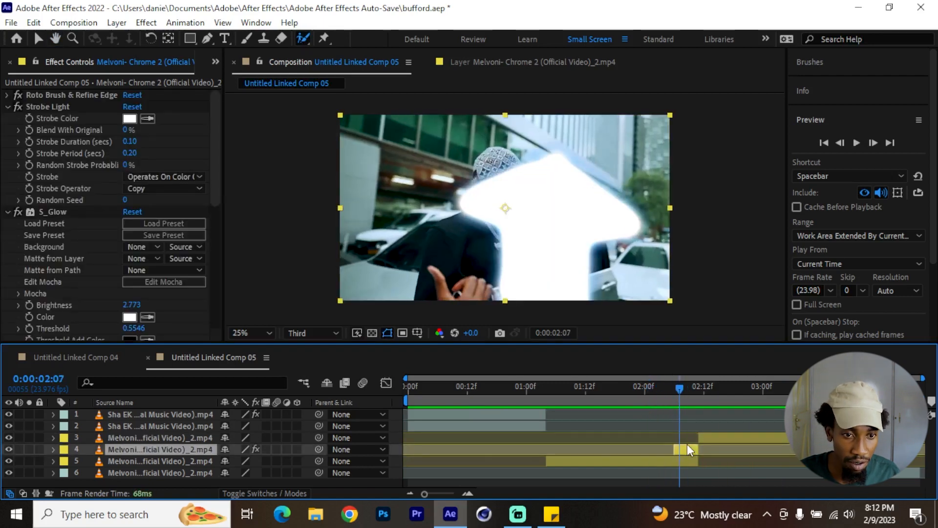
left_click(129, 141)
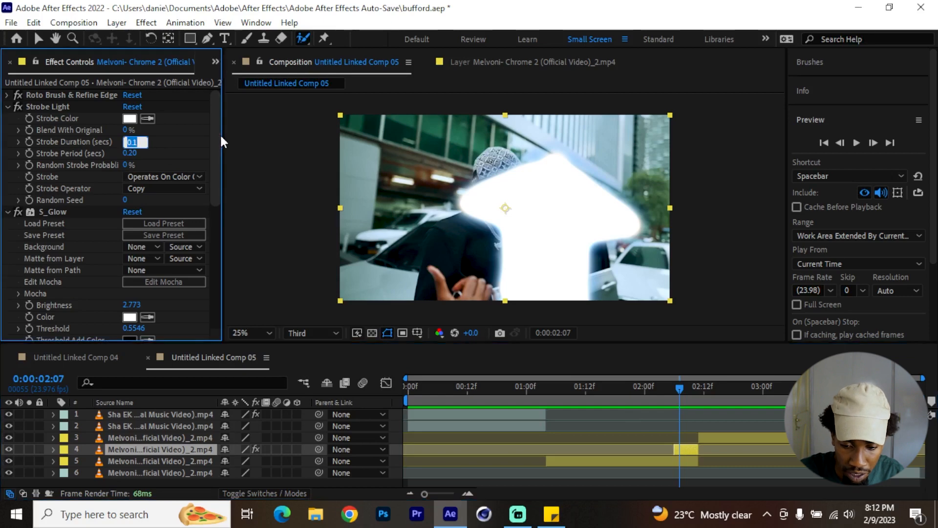
type(".05")
key("Return")
left_click(129, 153)
type(".1")
key("Return")
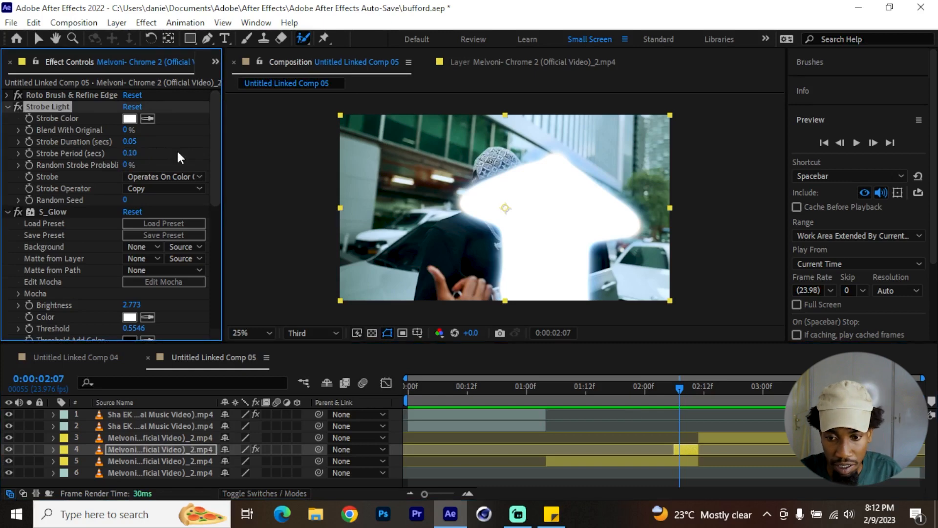
Step: Replay the strobing silhouette transition several times, starting from different points before the cut between the Melvoni shots
left_click(643, 391)
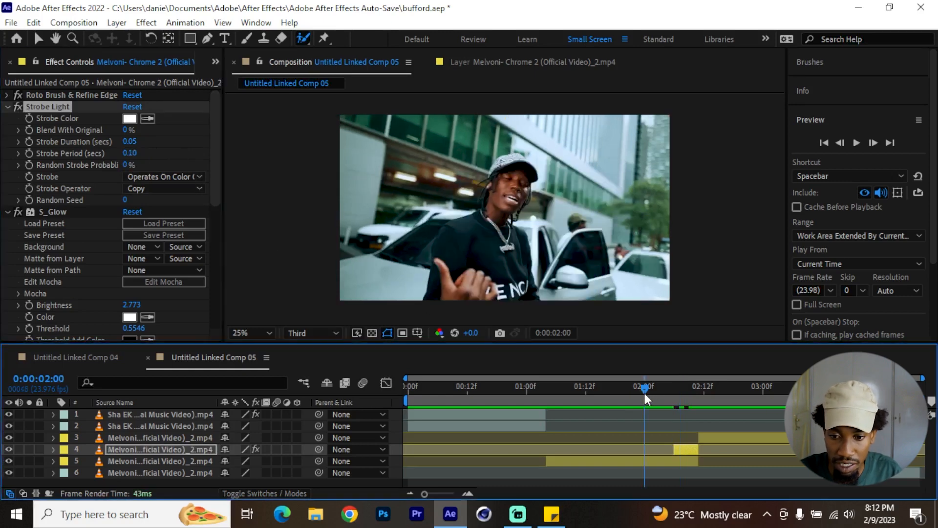
key("space")
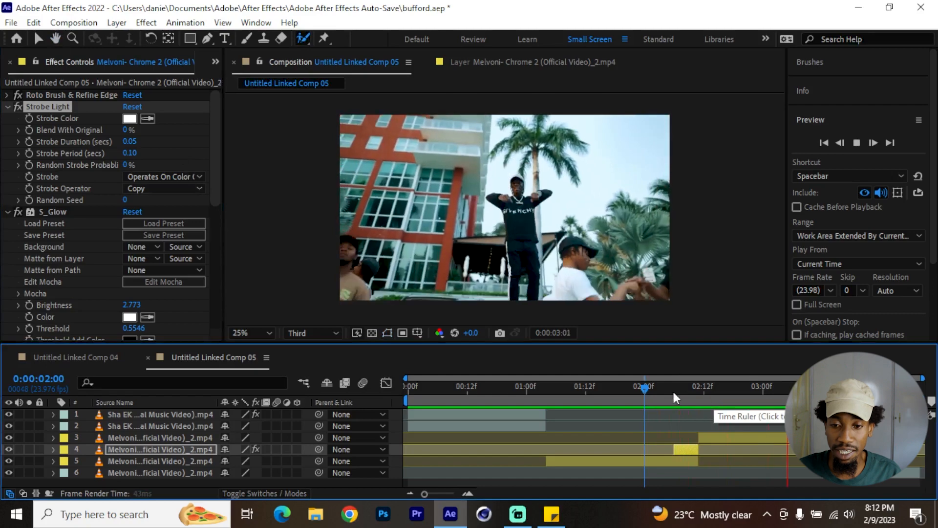
left_click(590, 389)
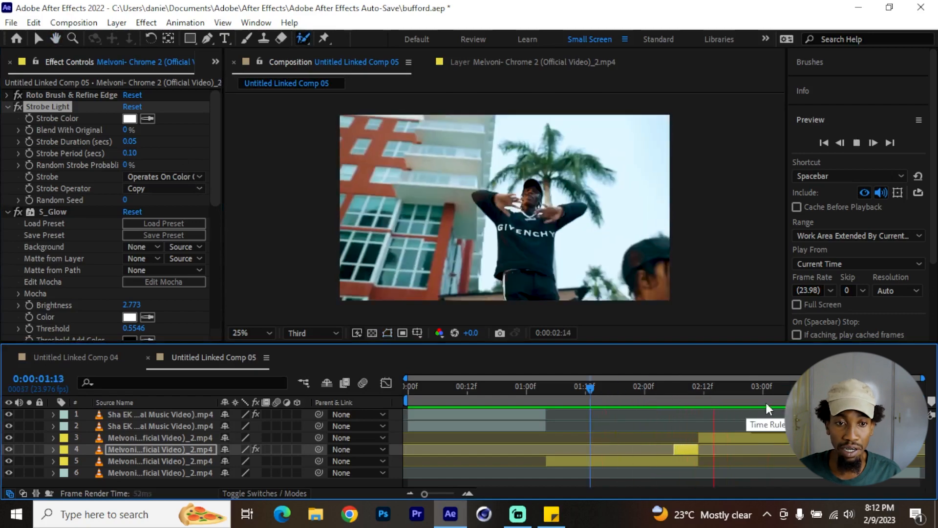
left_click(578, 388)
key("space")
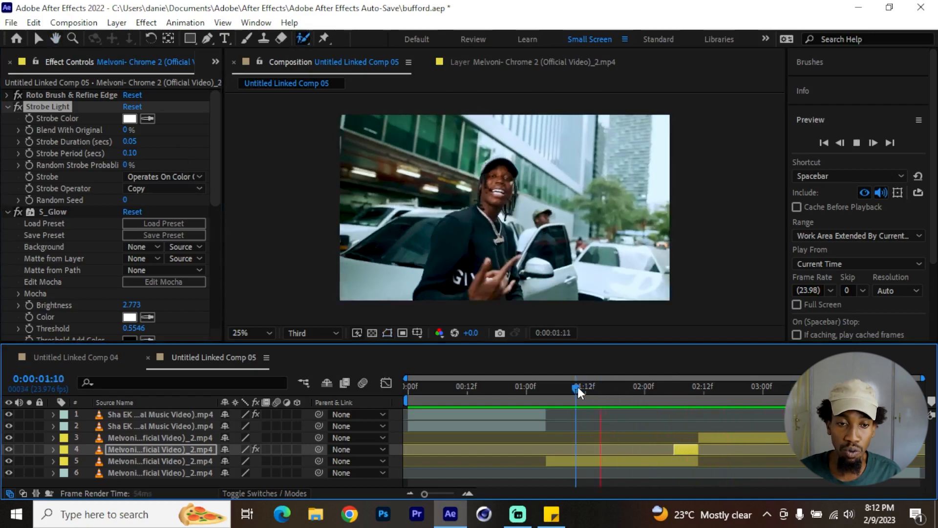
left_click(139, 152)
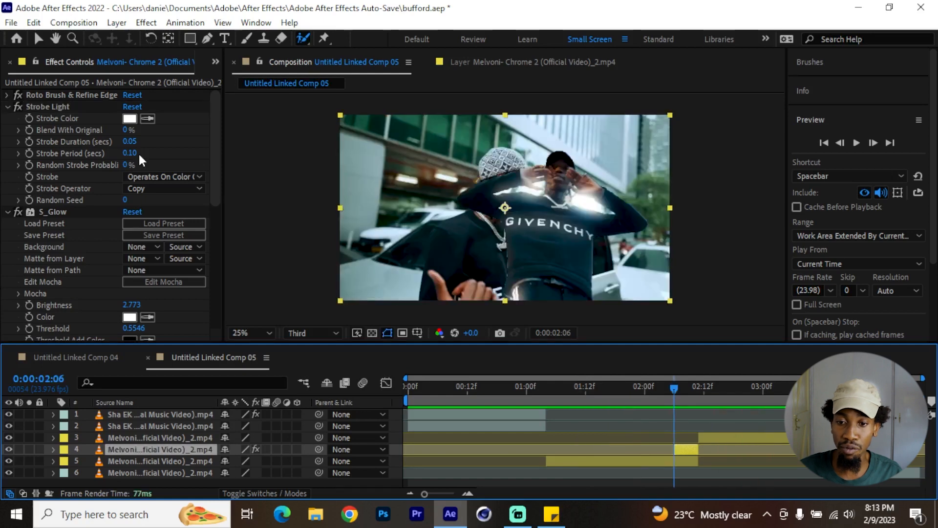
left_click(613, 389)
key("space")
left_click(577, 390)
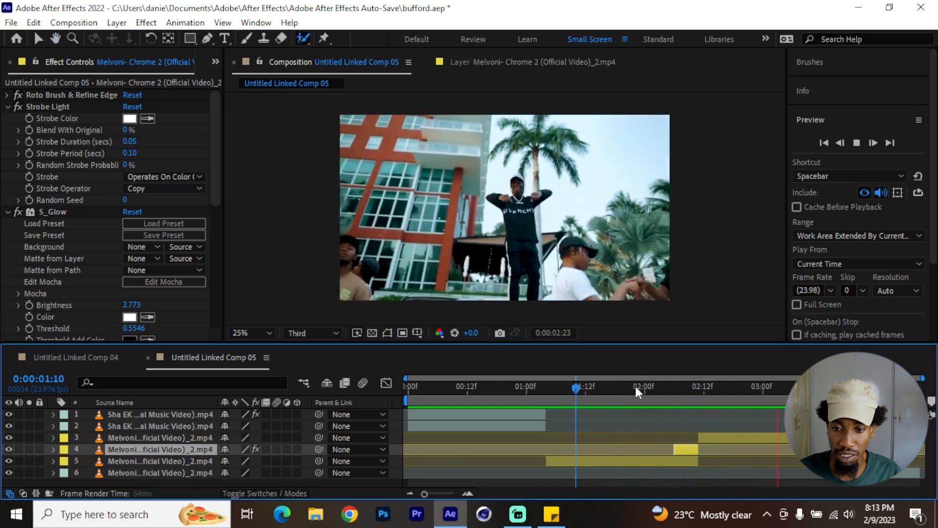
left_click(621, 388)
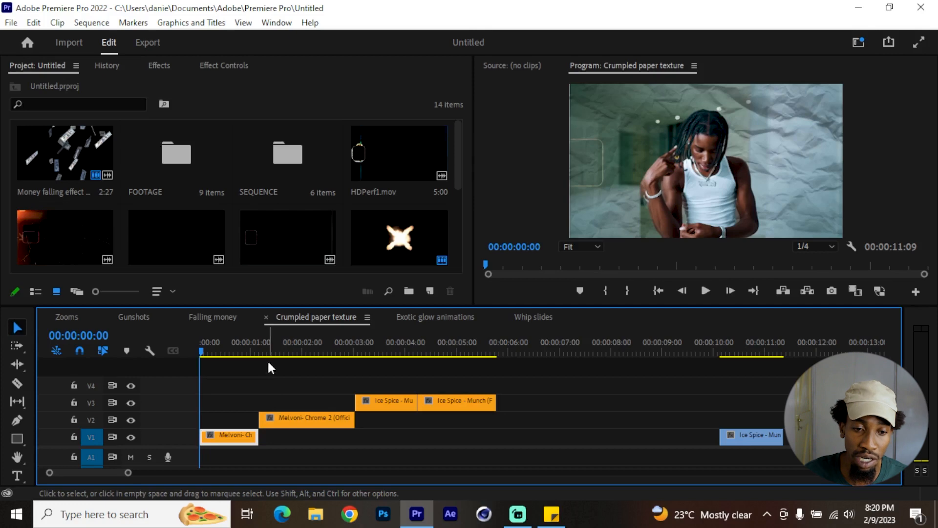
Step: Scrub through the first Melvoni clip of the Crumpled paper texture sequence in Premiere Pro
left_click(227, 349)
left_click_drag(229, 348, 234, 348)
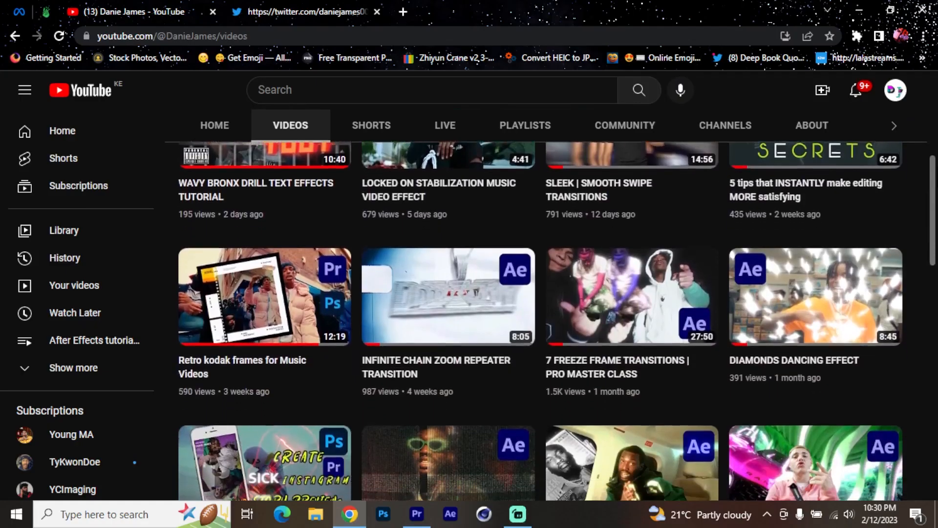
Step: Find and open the video "INSANE CRUMPLED PAPER TEXTURE EFFECT" among the YouTube channel's uploads in Chrome
scroll(935, 239, "down", 5)
scroll(934, 240, "down", 2)
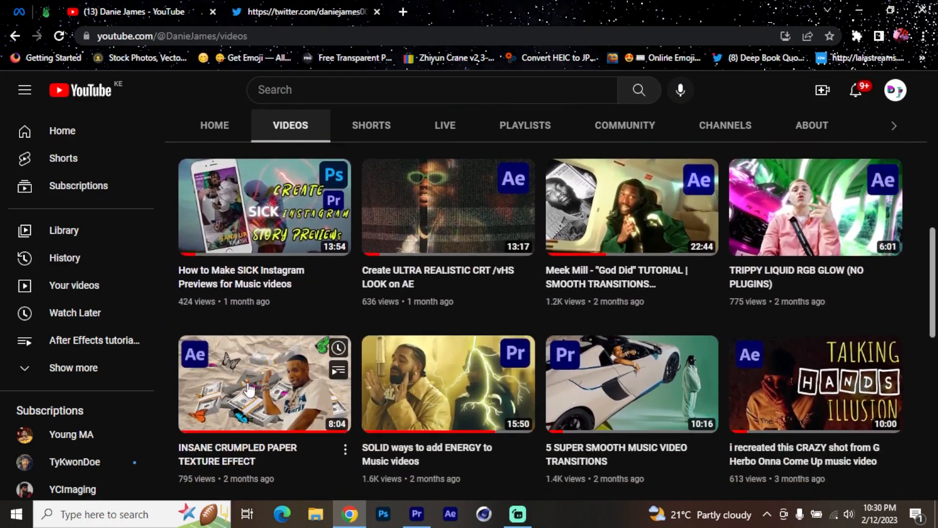
left_click(248, 386)
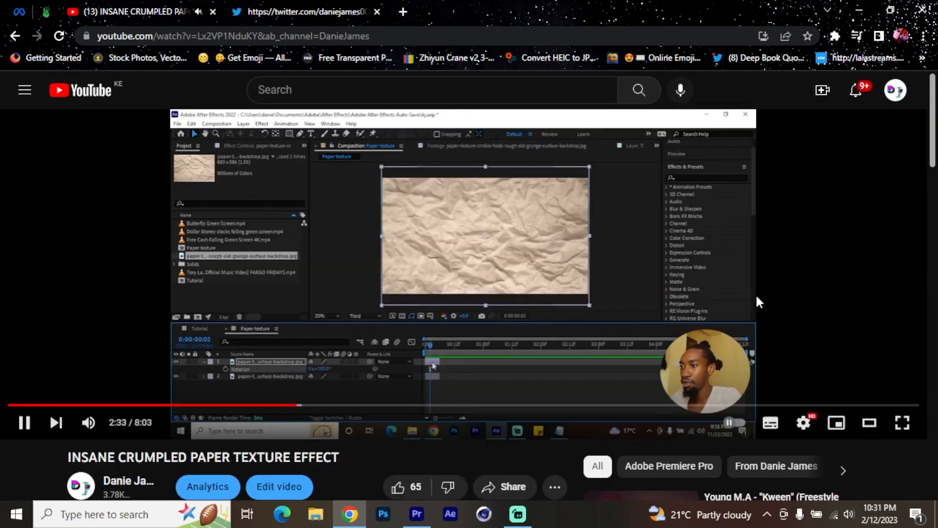